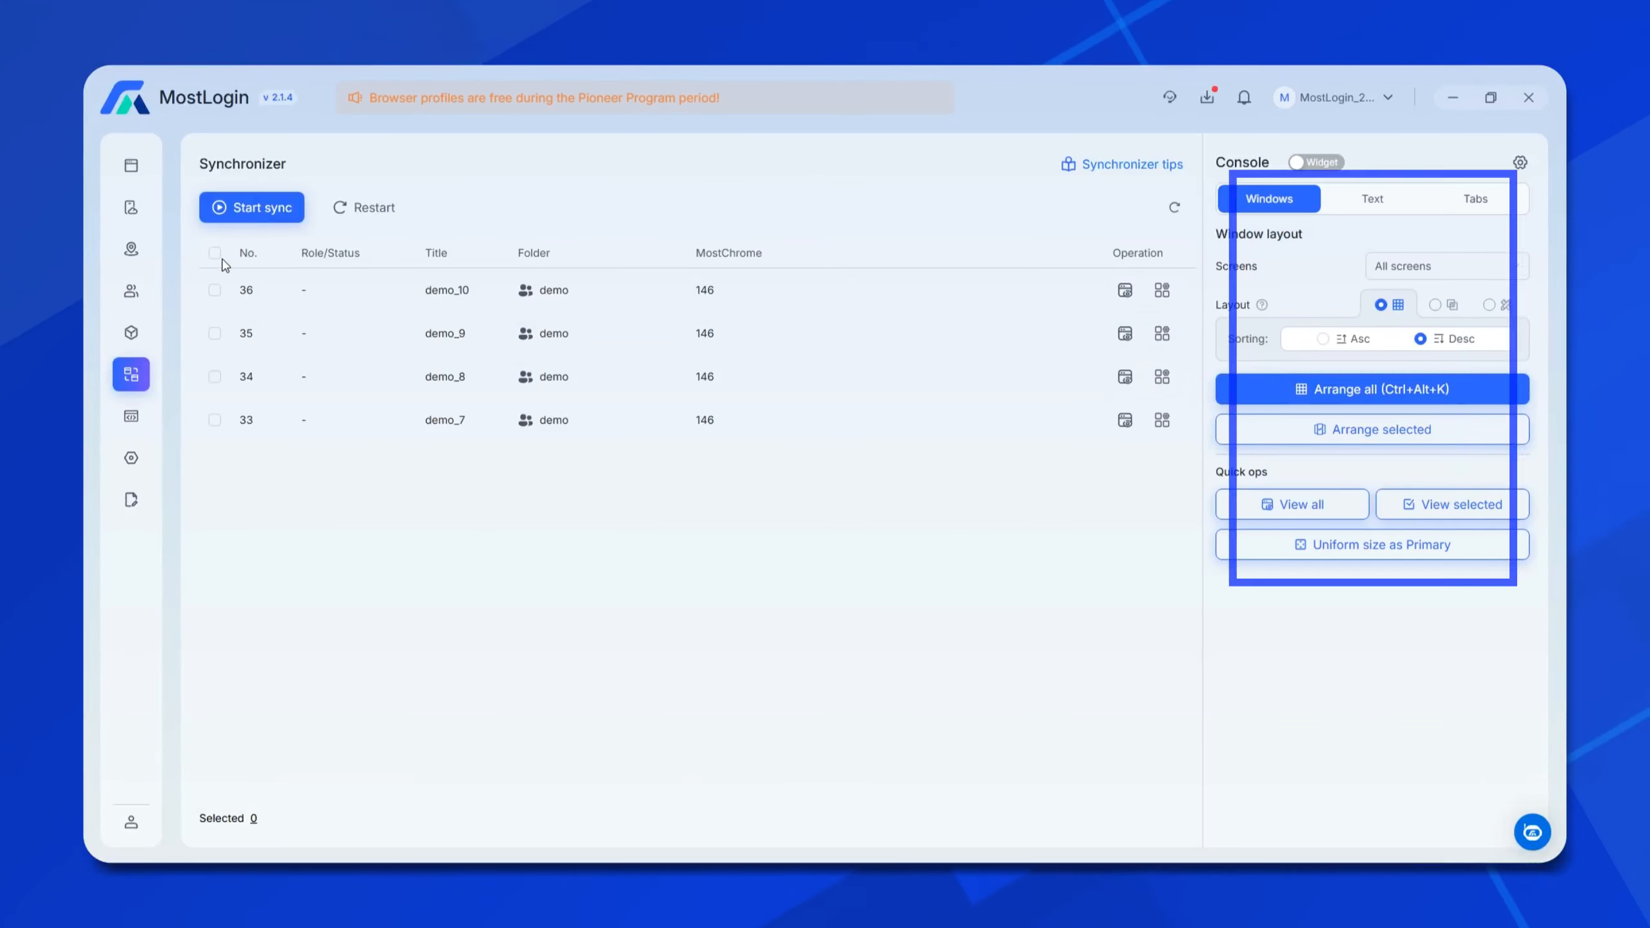
Start syncing all four listed profiles with demo_10 as primary and detach the console as a floating widget
click(216, 255)
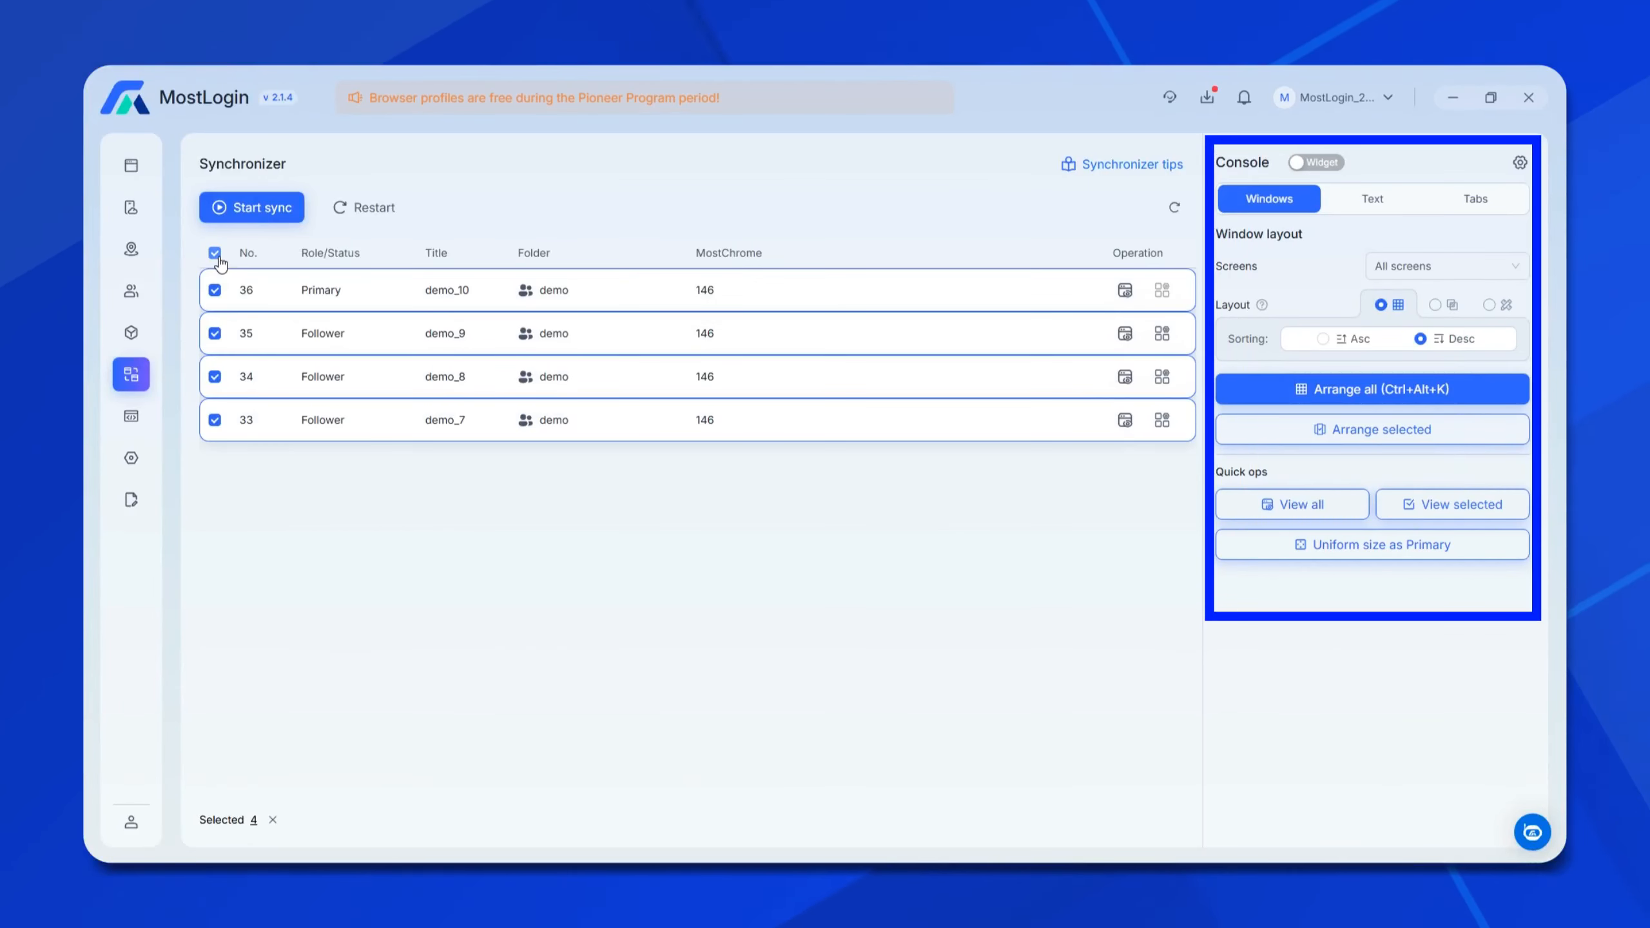
click(252, 207)
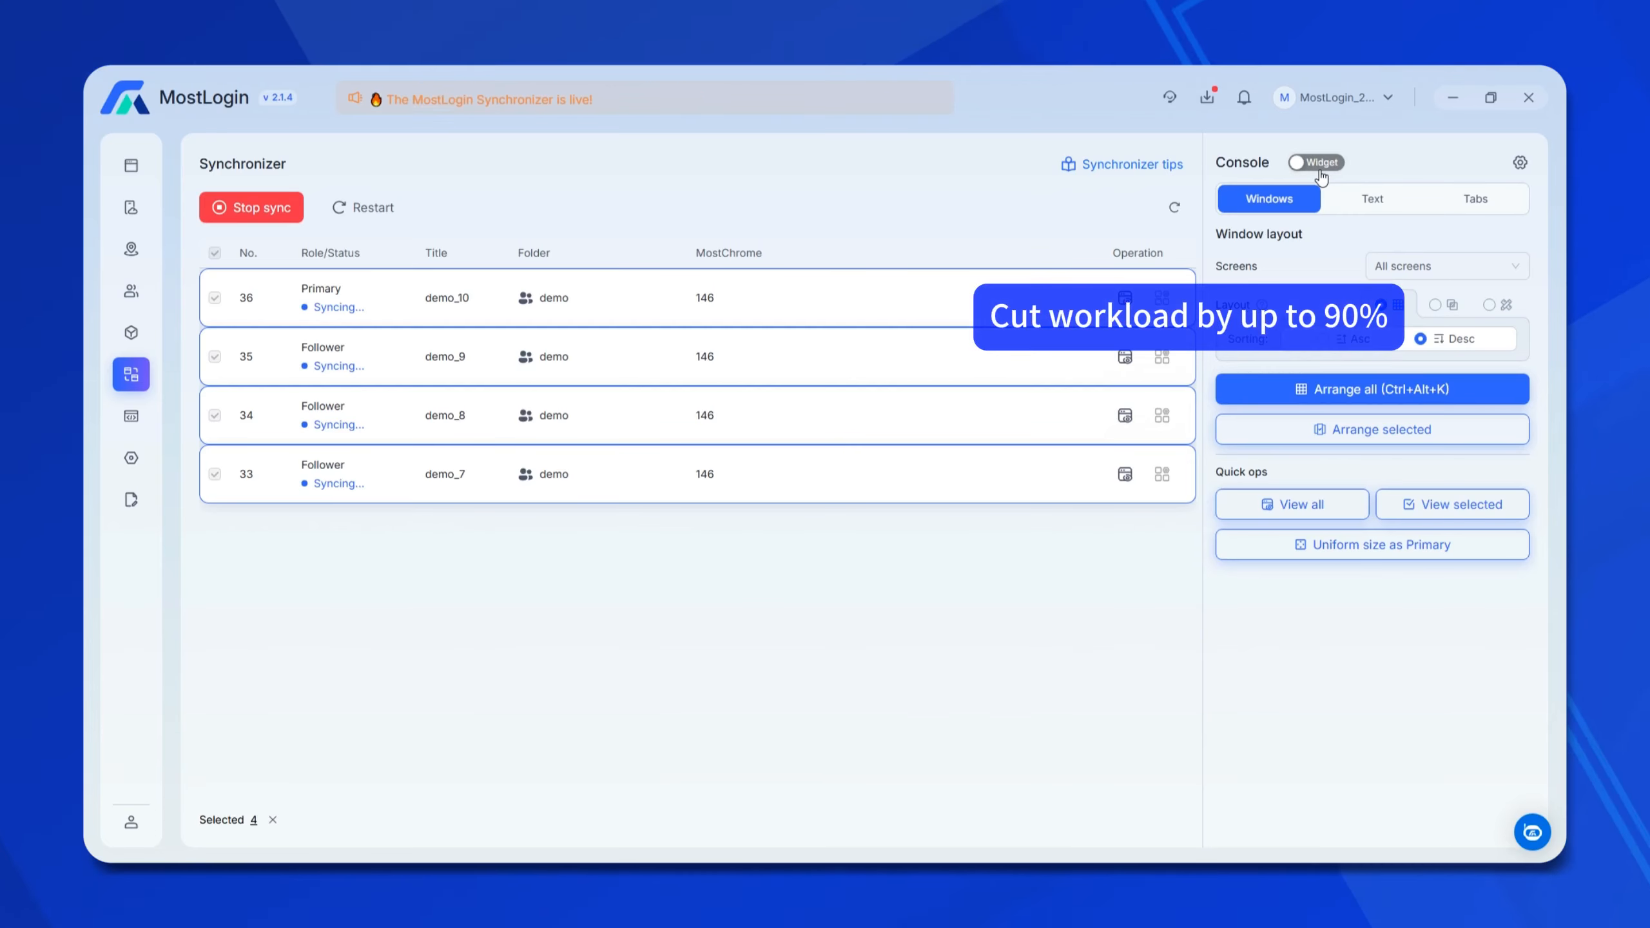
click(1315, 162)
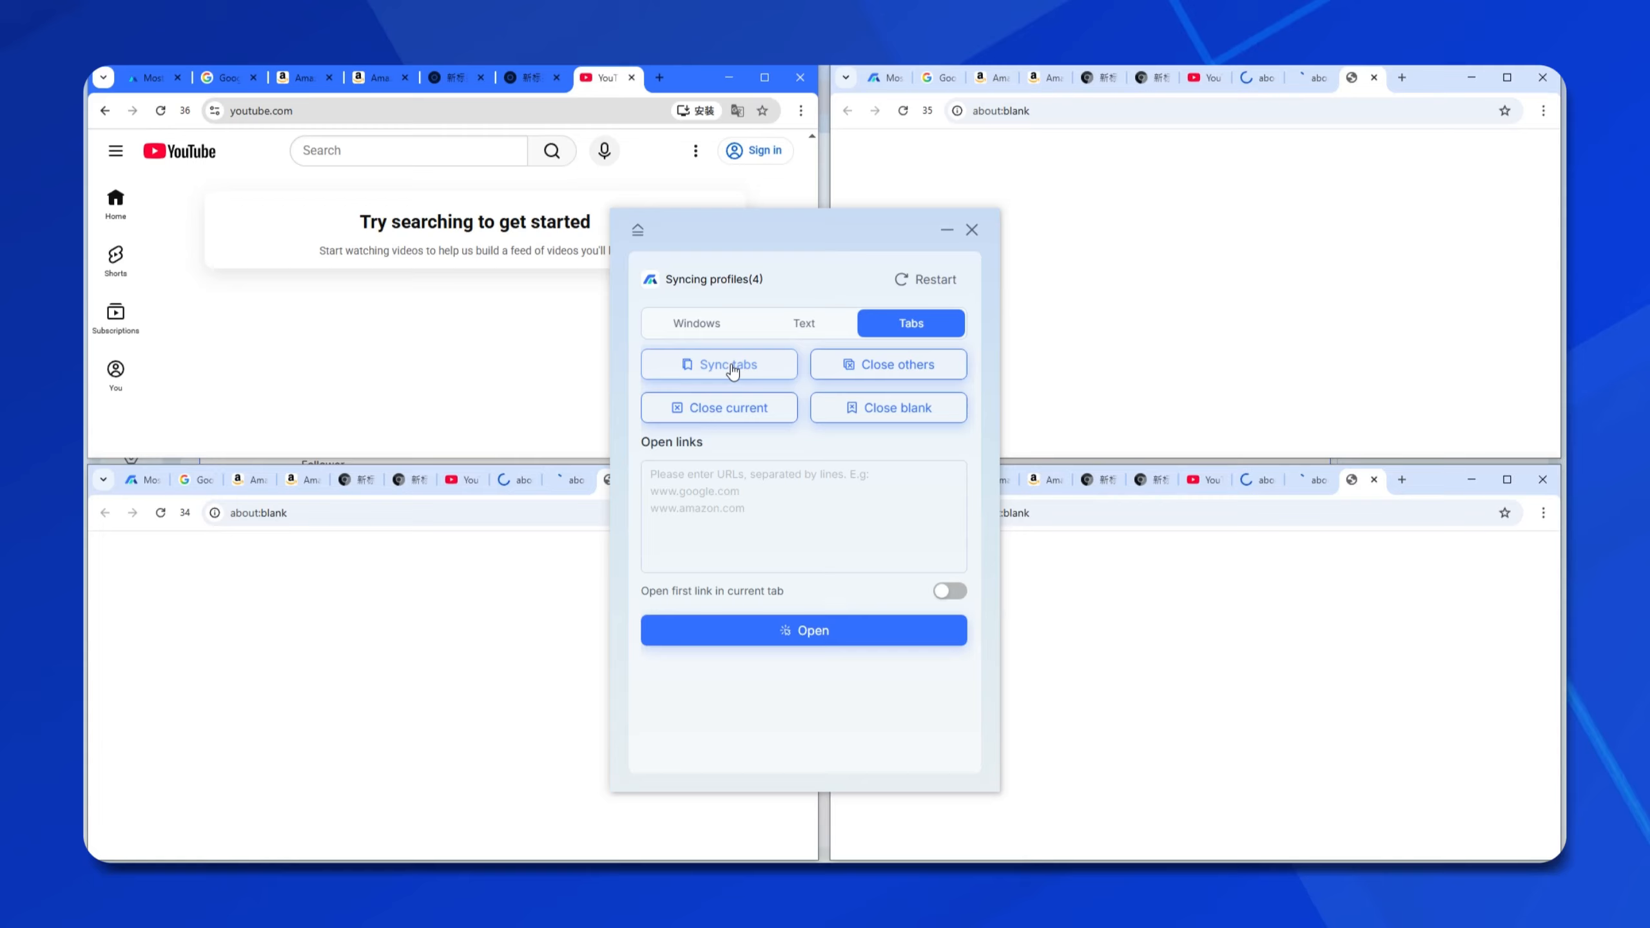
Sync the primary window's tabs to all followers and enter 123456789 in the ChatGPT prompt
click(733, 368)
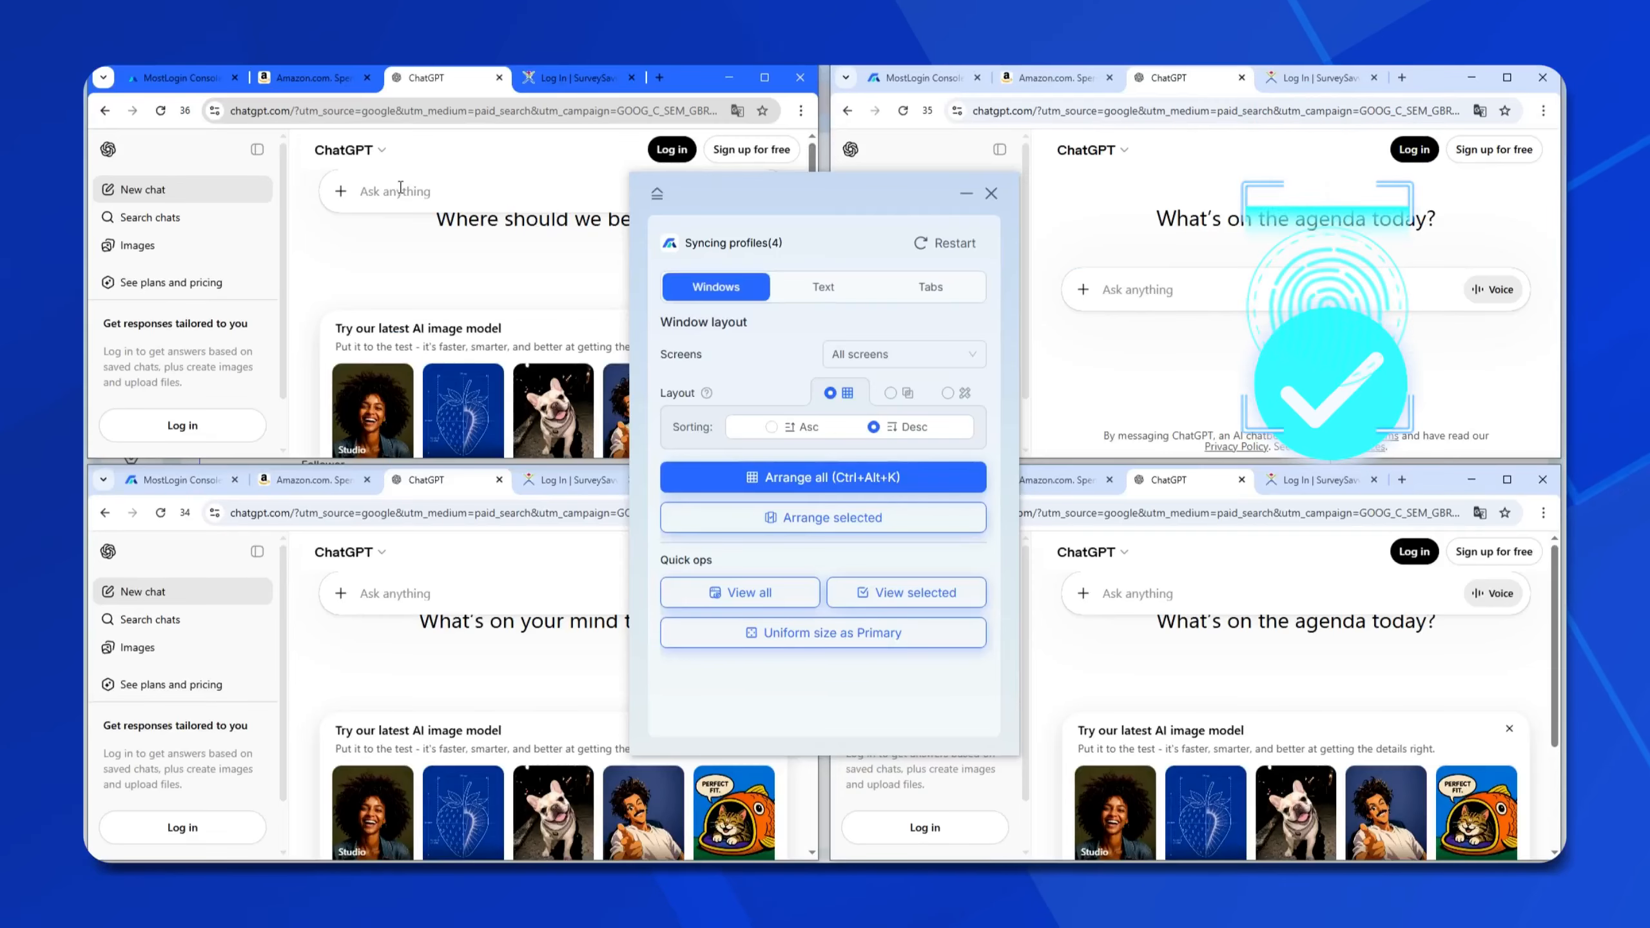
text(1234)
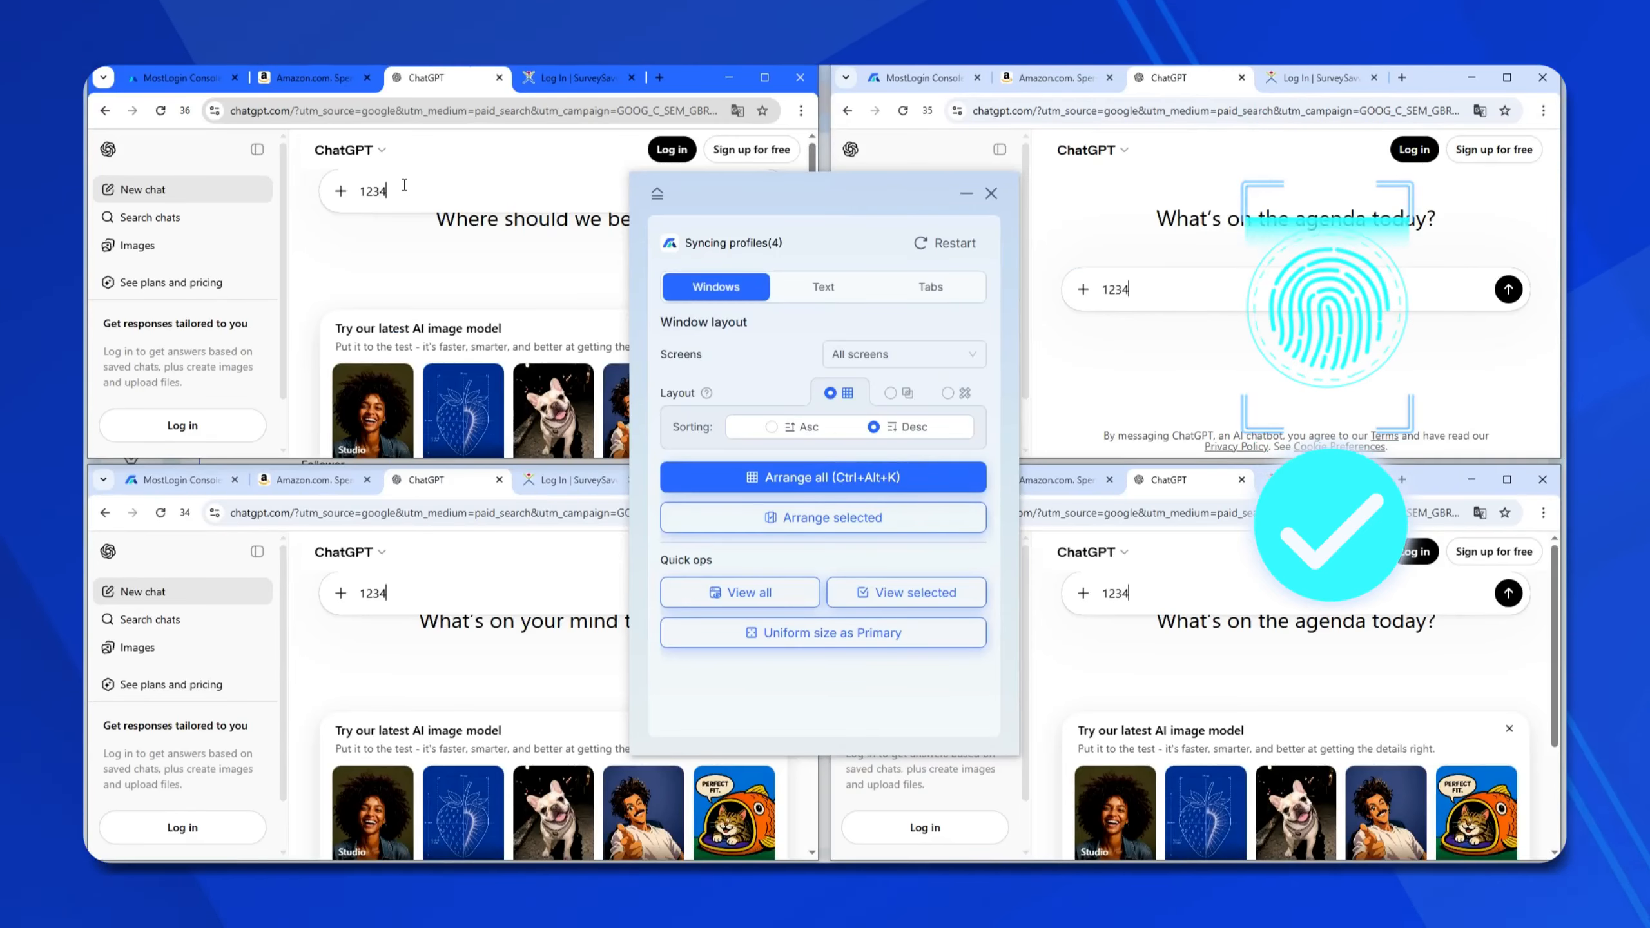
text(56789)
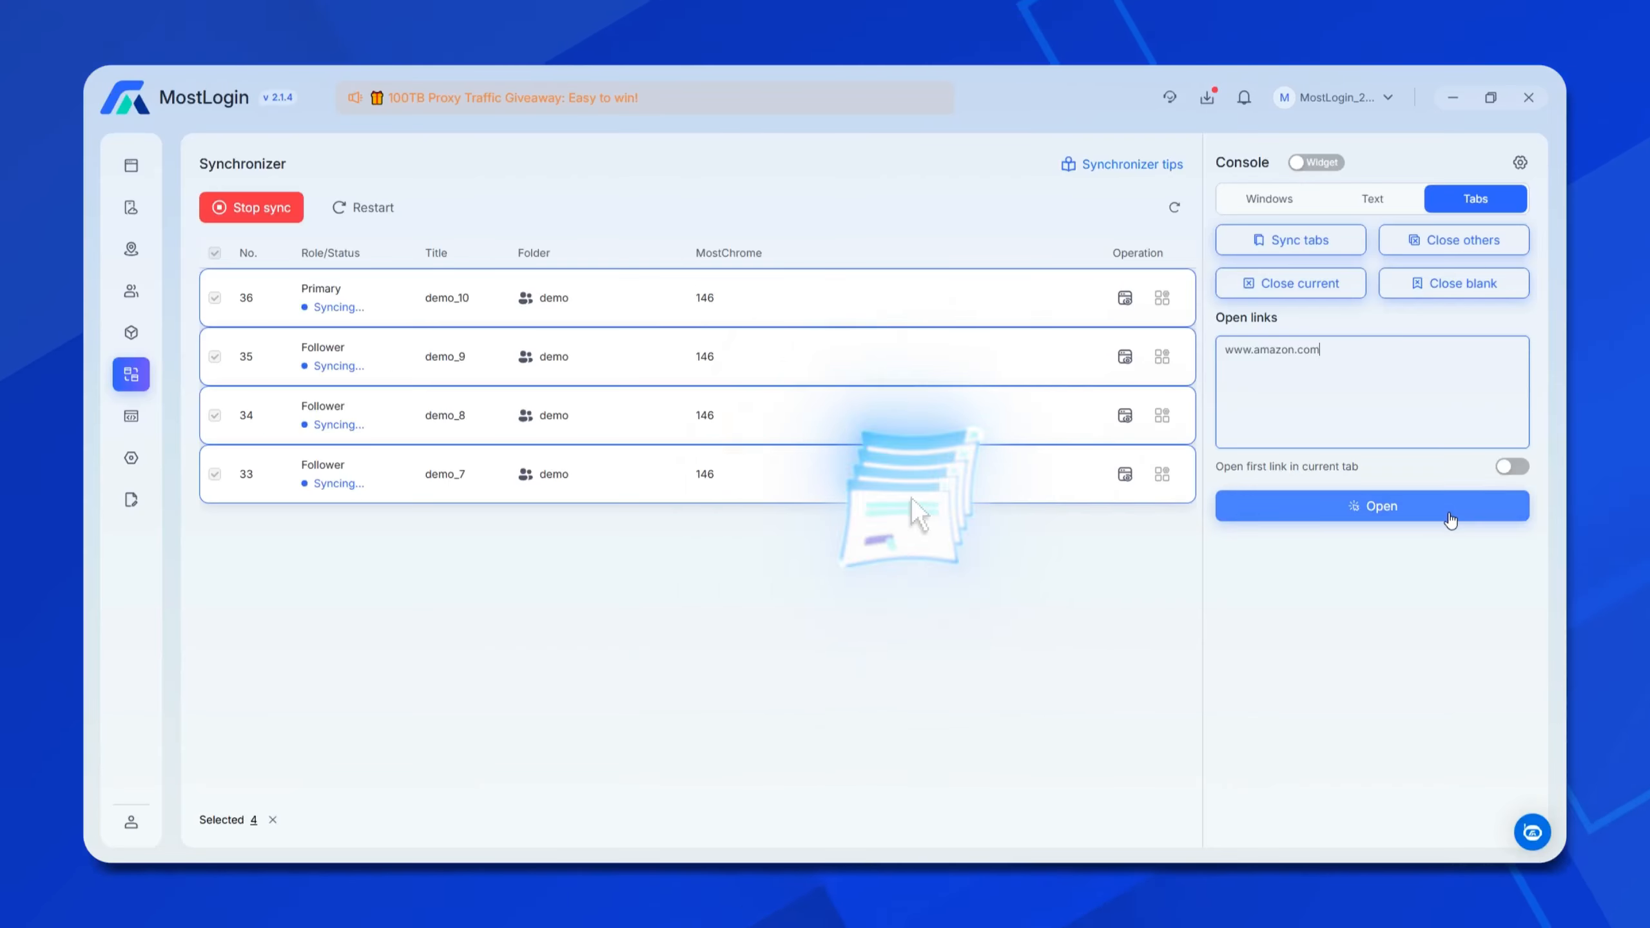
click(1451, 520)
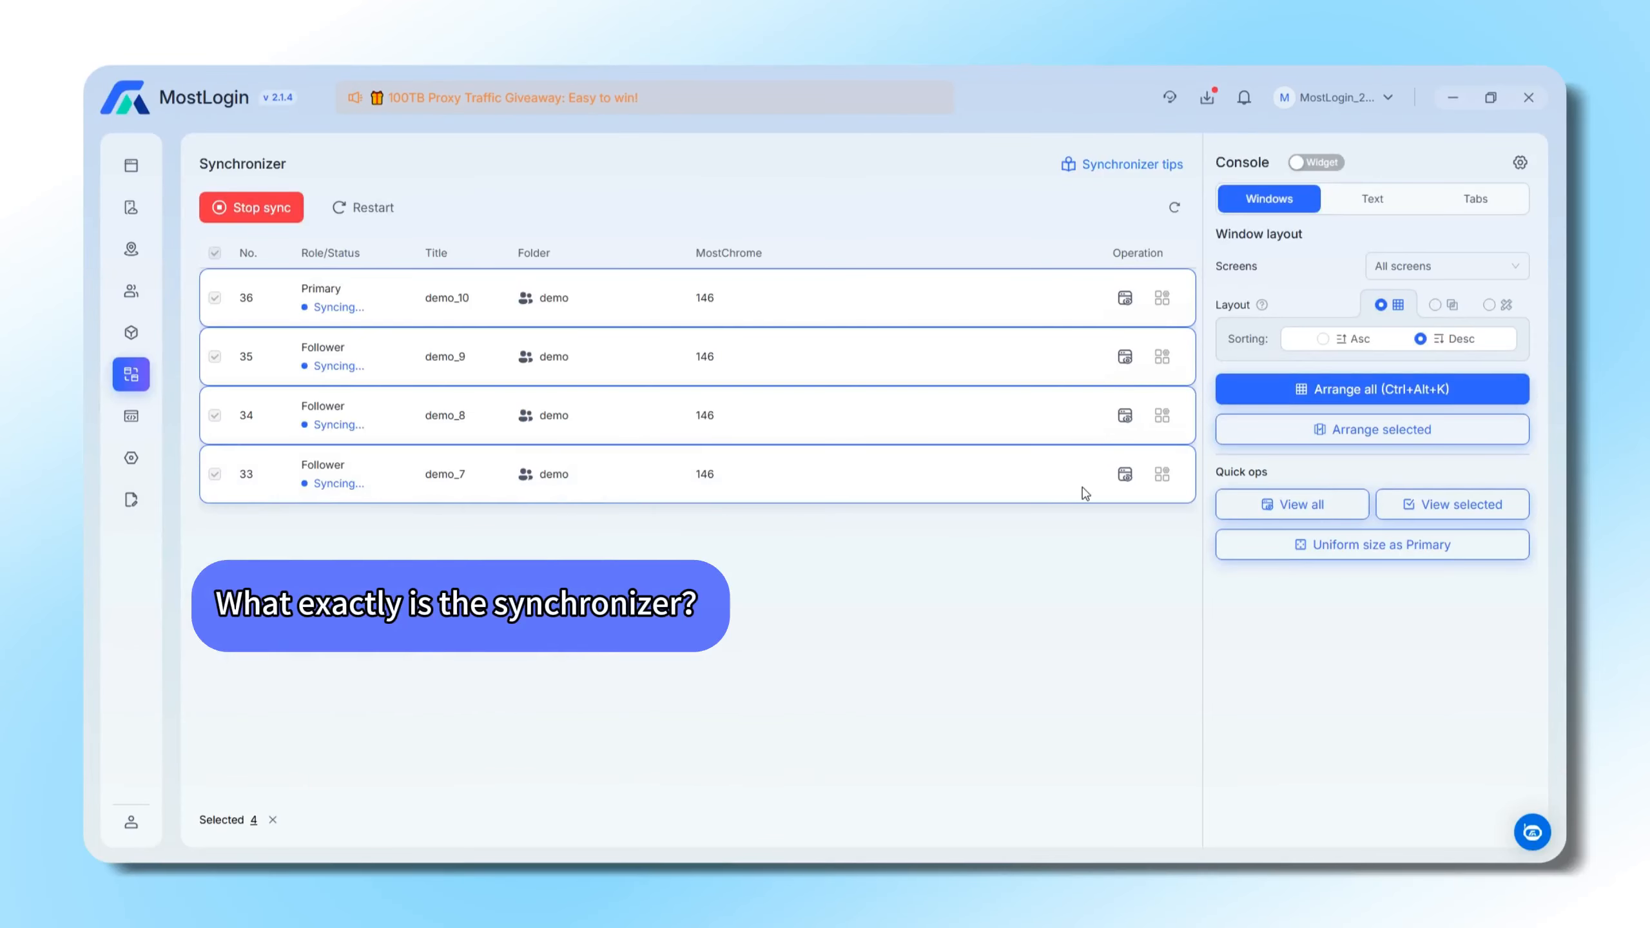
click(1273, 404)
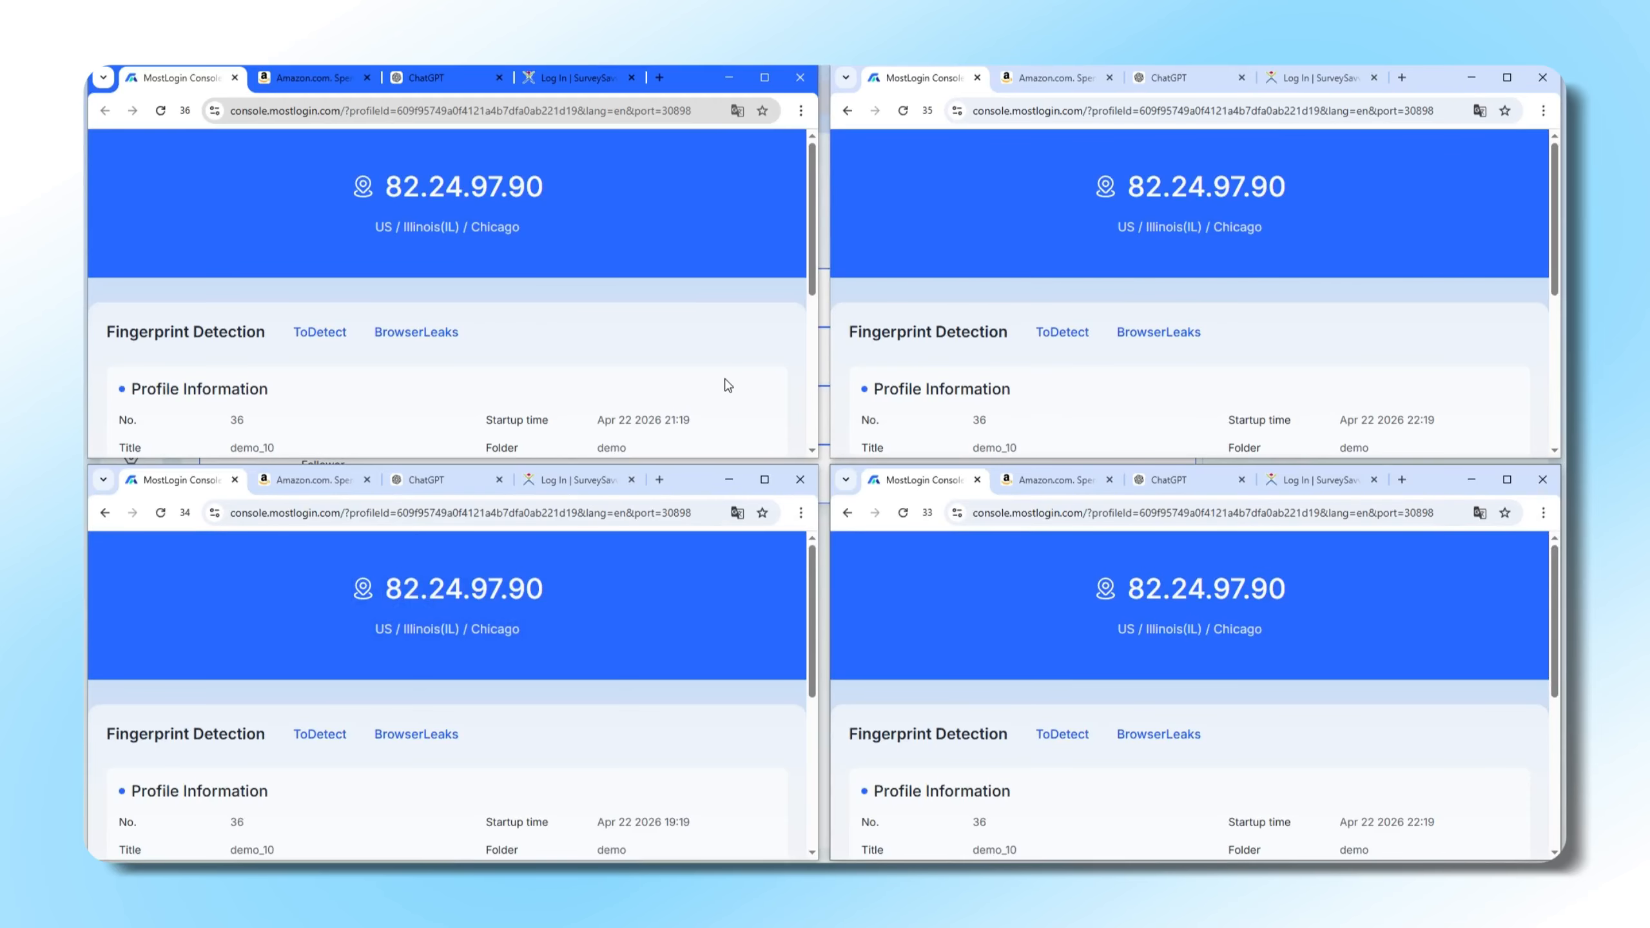
Switch the primary window through its Amazon and ChatGPT pages and enter 1111111 in the ChatGPT prompt
scroll(728, 384, down, 2)
scroll(727, 385, up, 2)
click(343, 86)
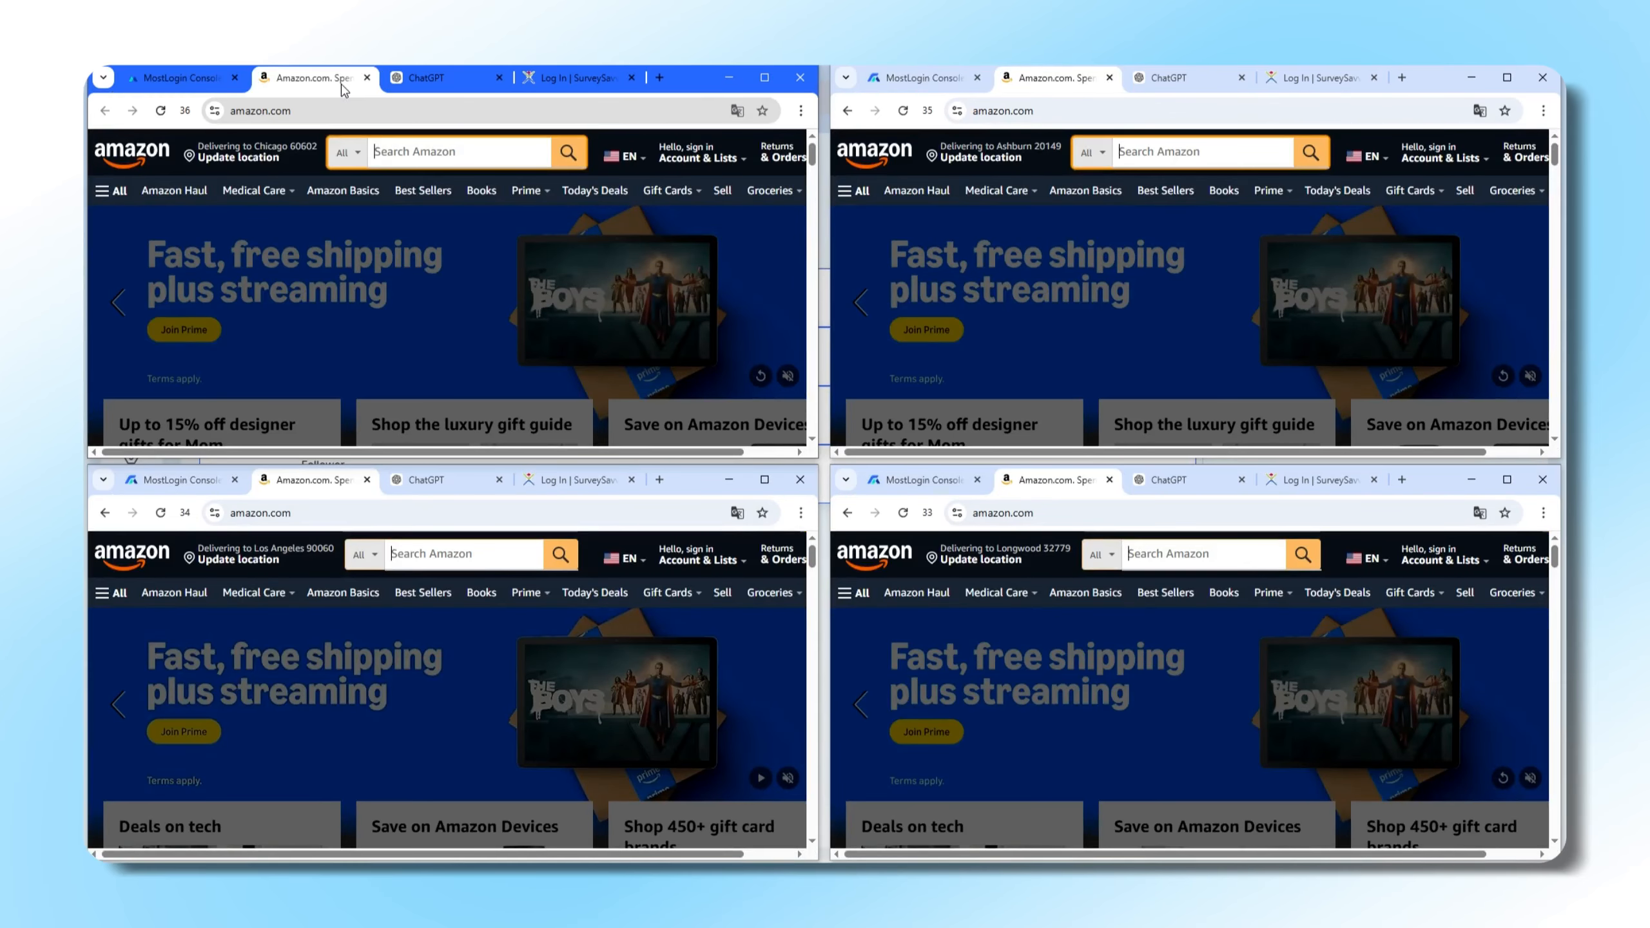
click(439, 79)
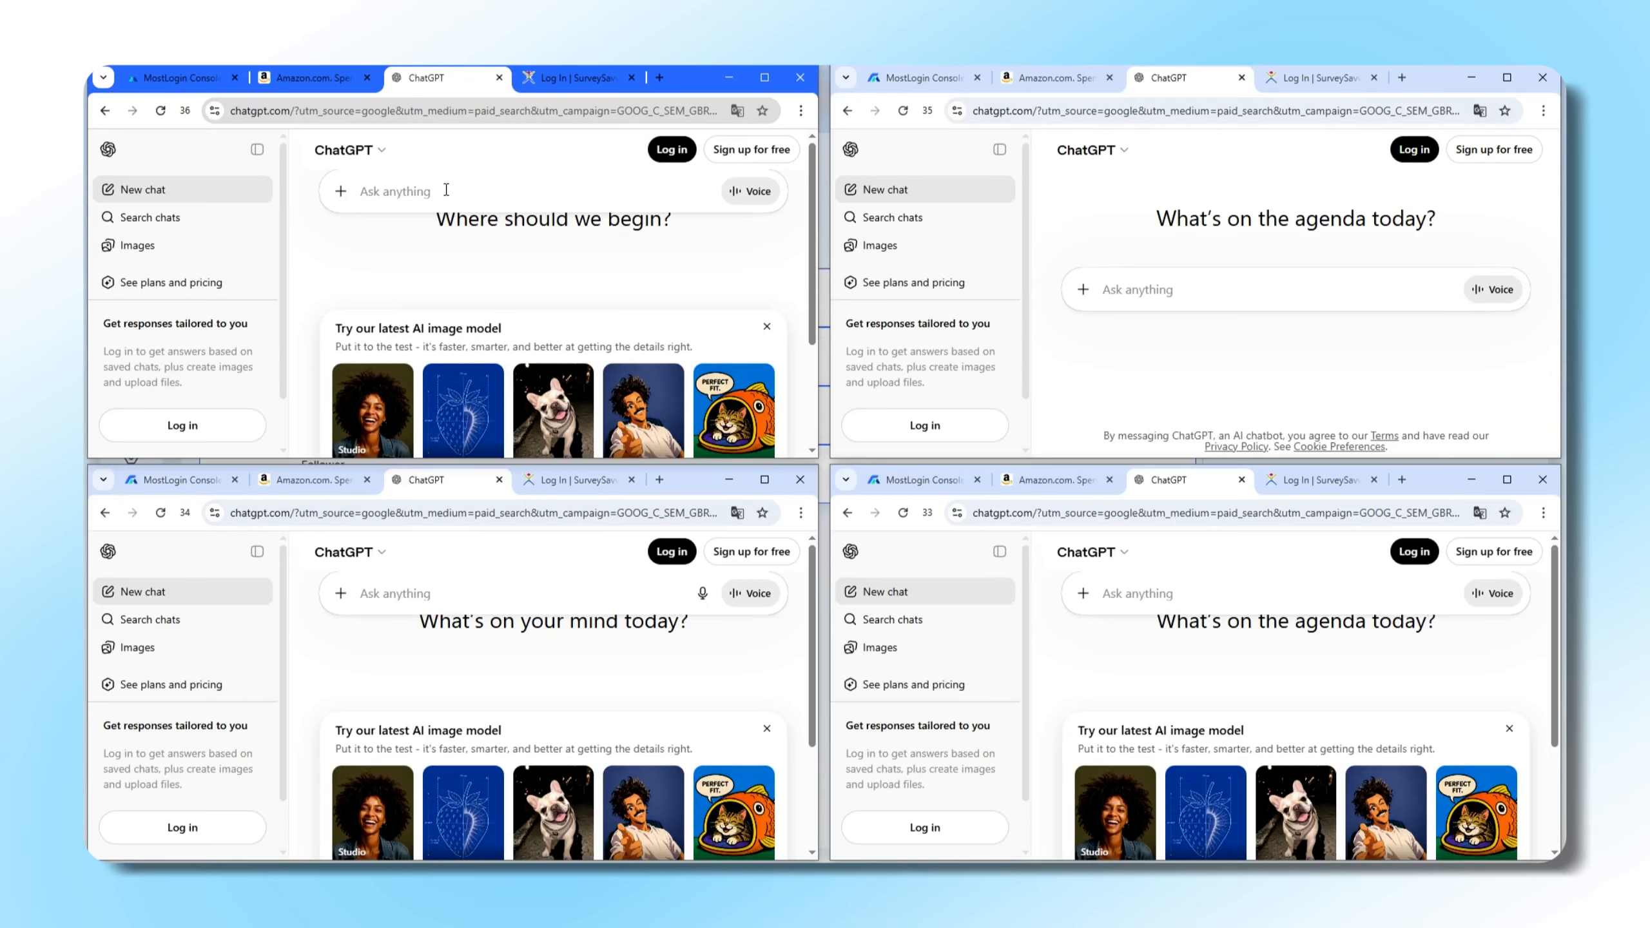
text(1111111)
click(446, 190)
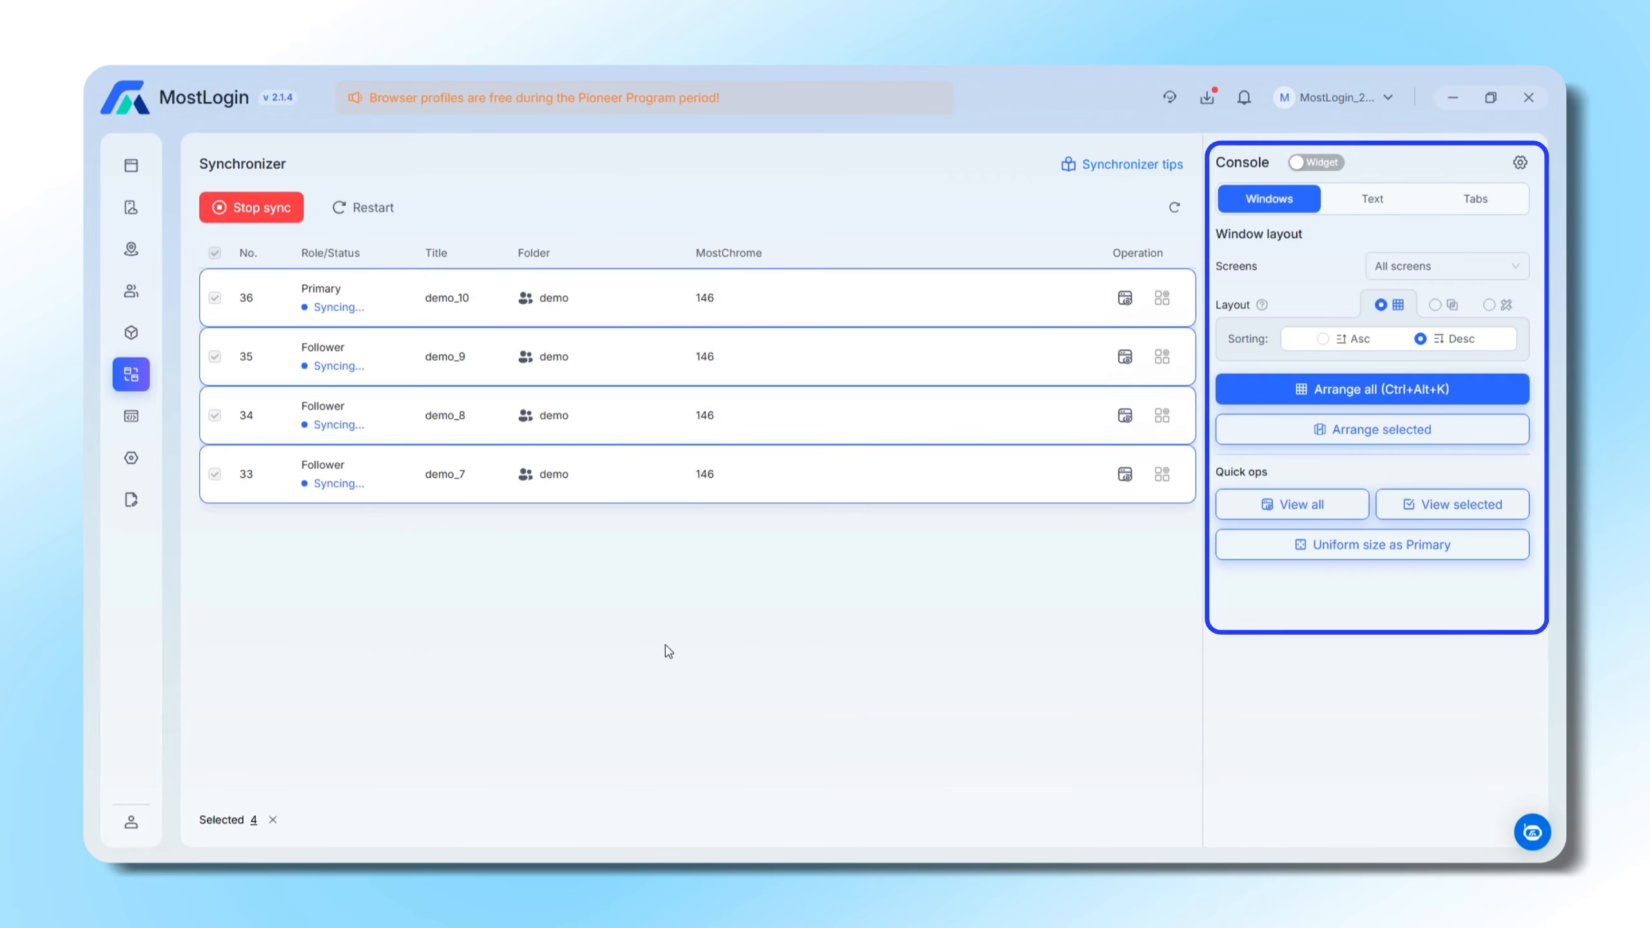
Detach the console as a floating widget and look through its Text and Tabs tools
click(1315, 162)
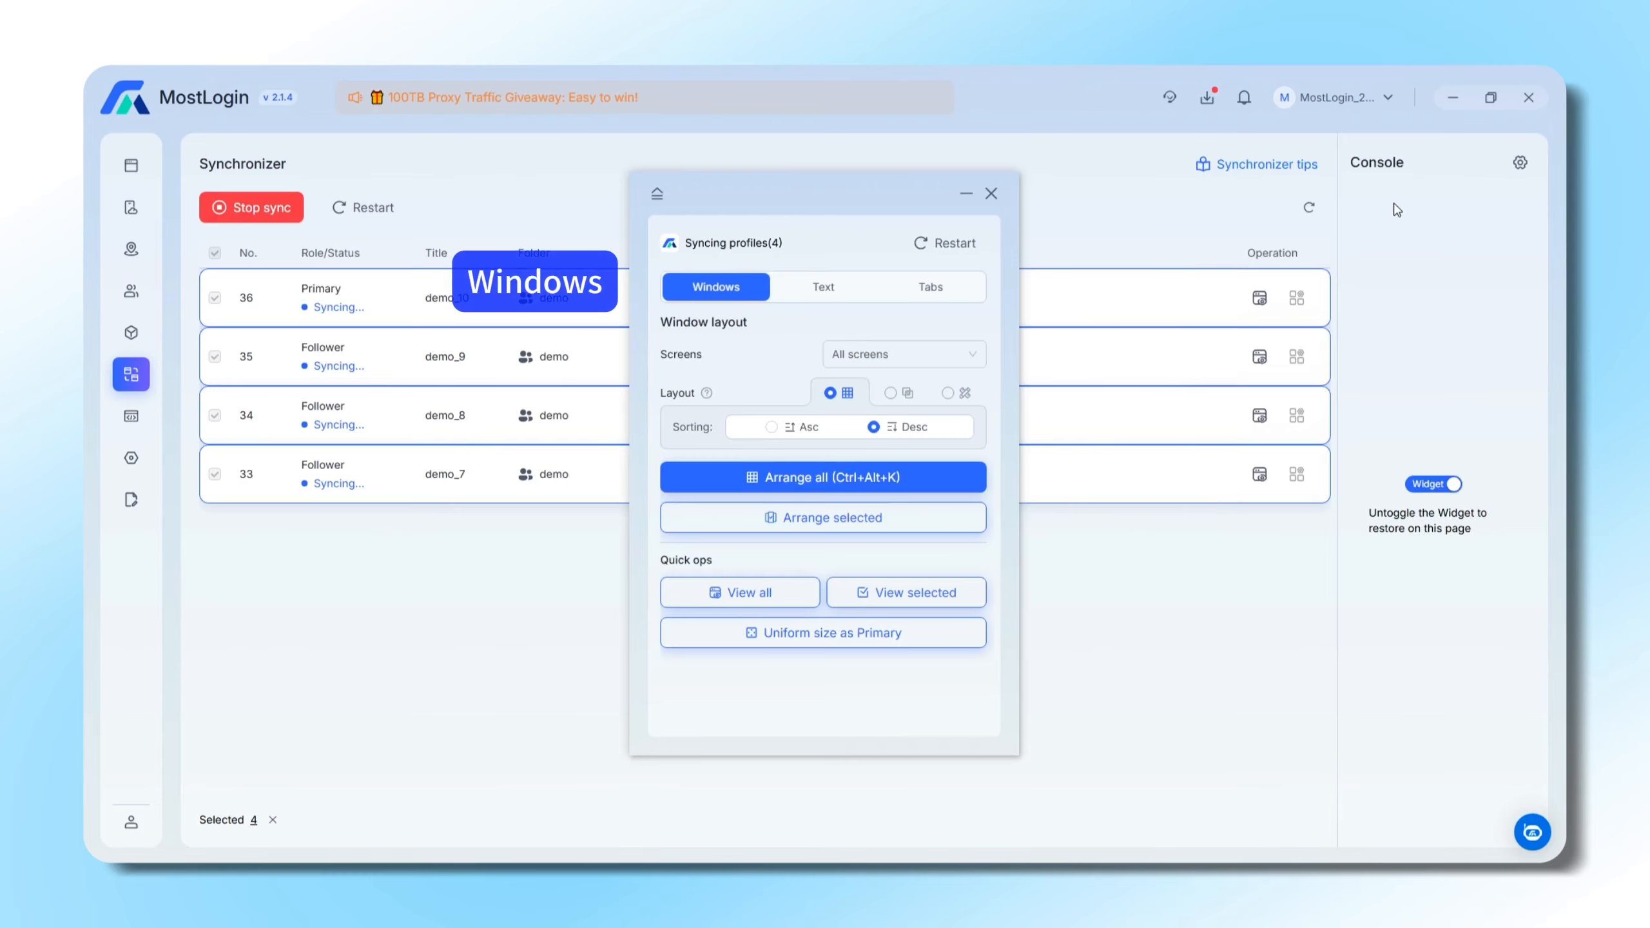
click(847, 287)
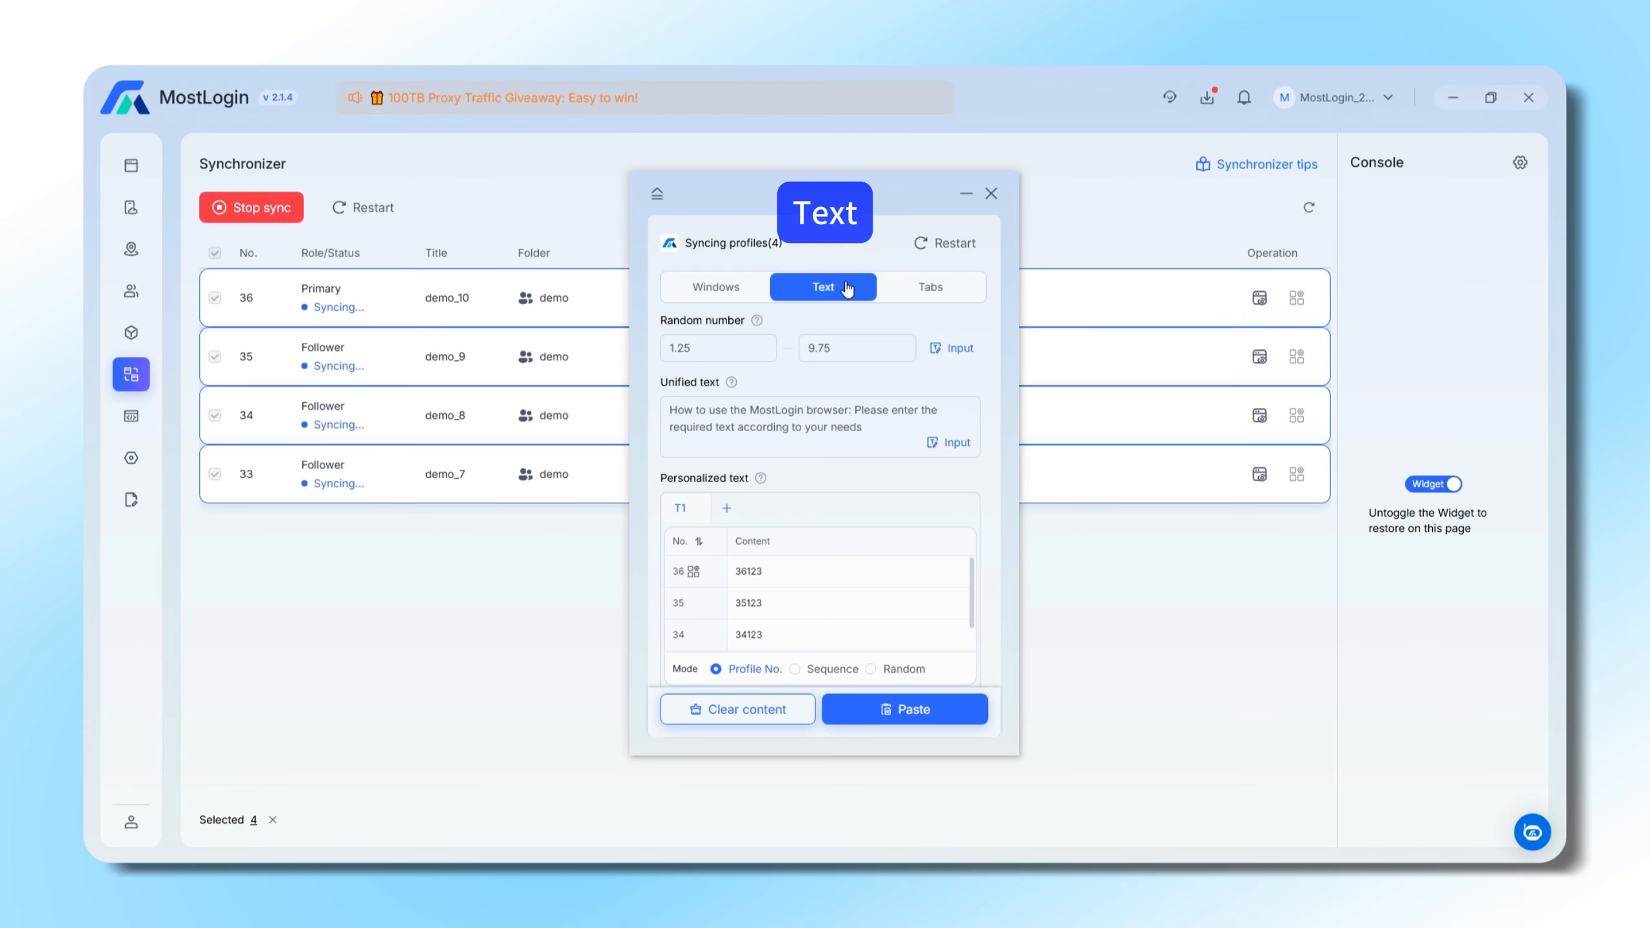
click(955, 295)
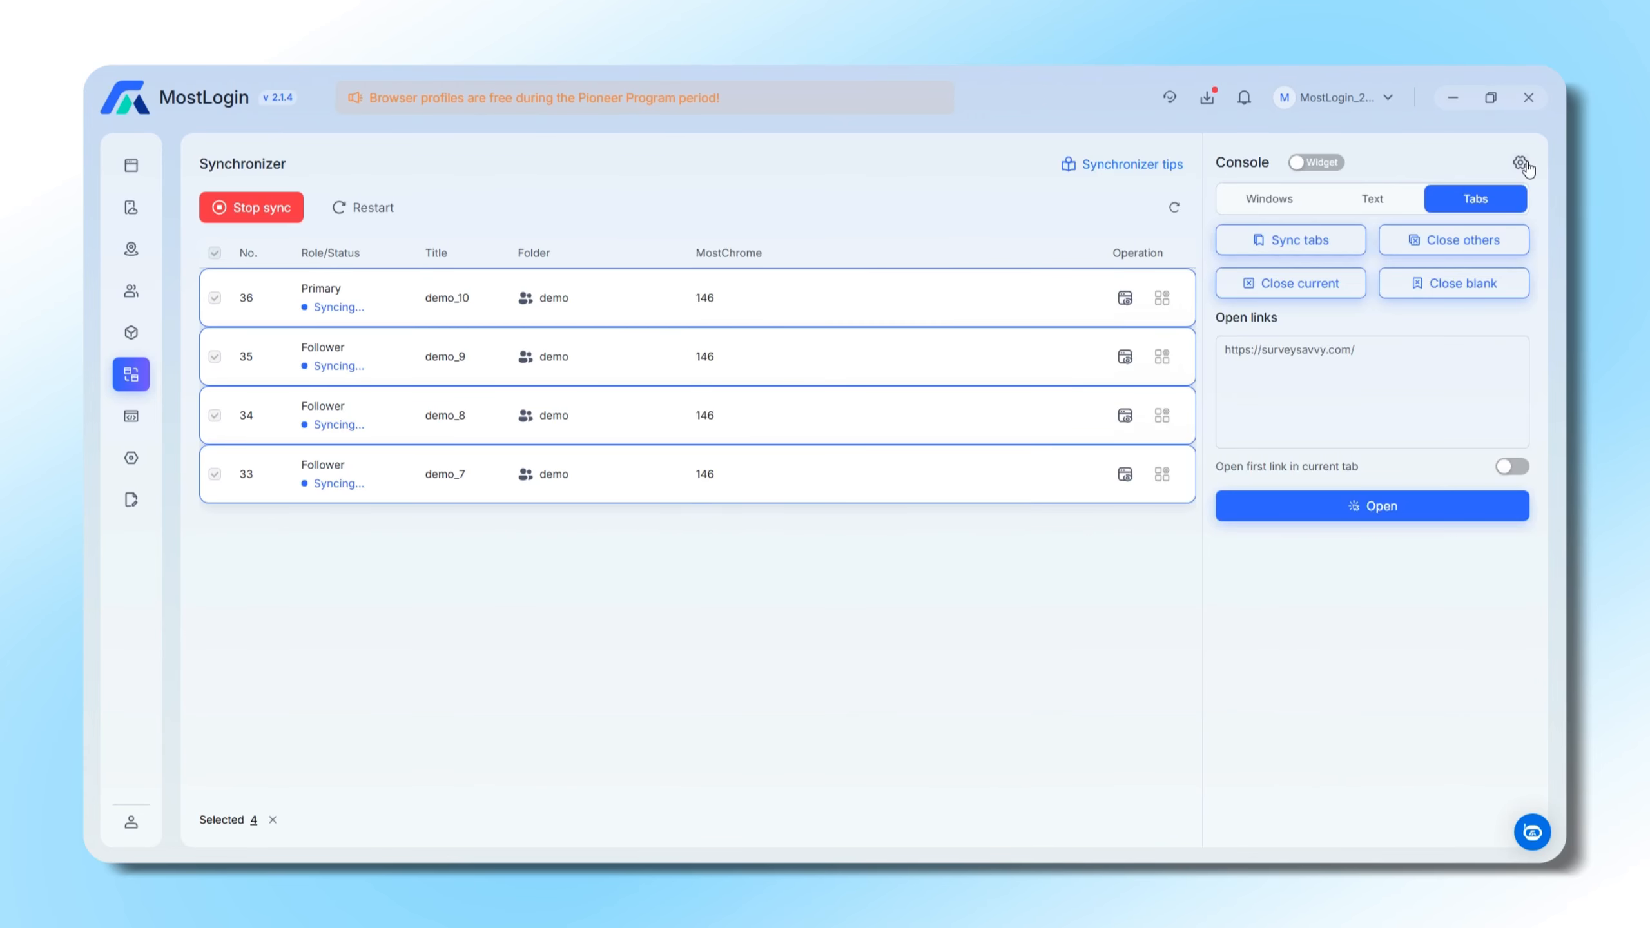
View the synchronizer console's settings and the kernel version downloads
click(1520, 163)
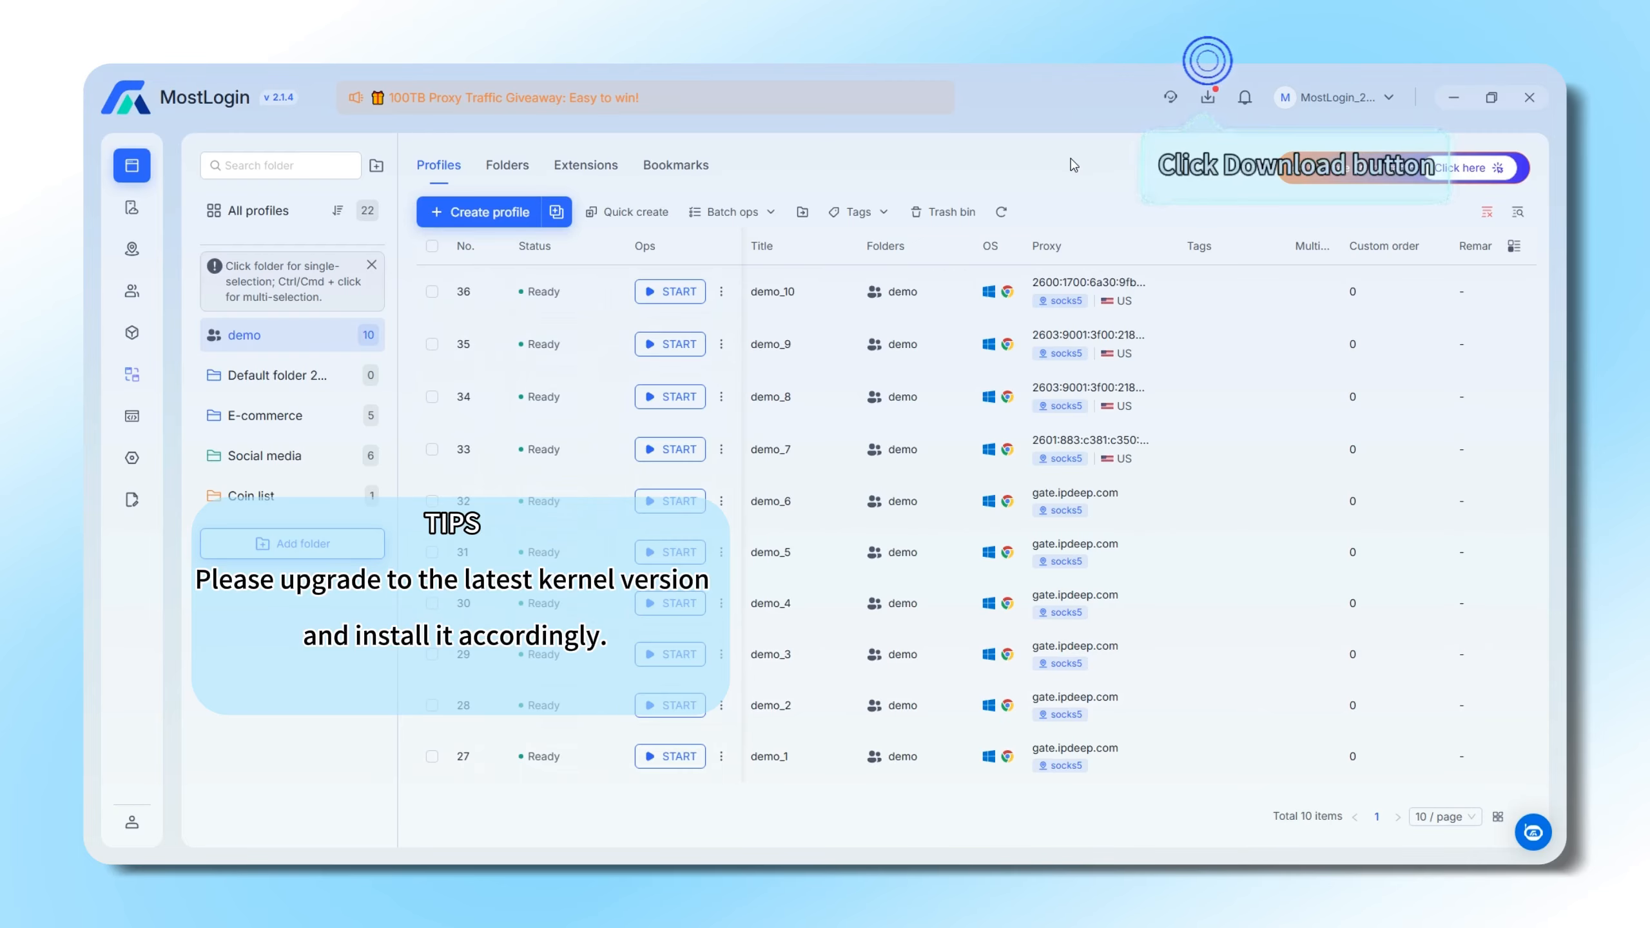
click(1210, 98)
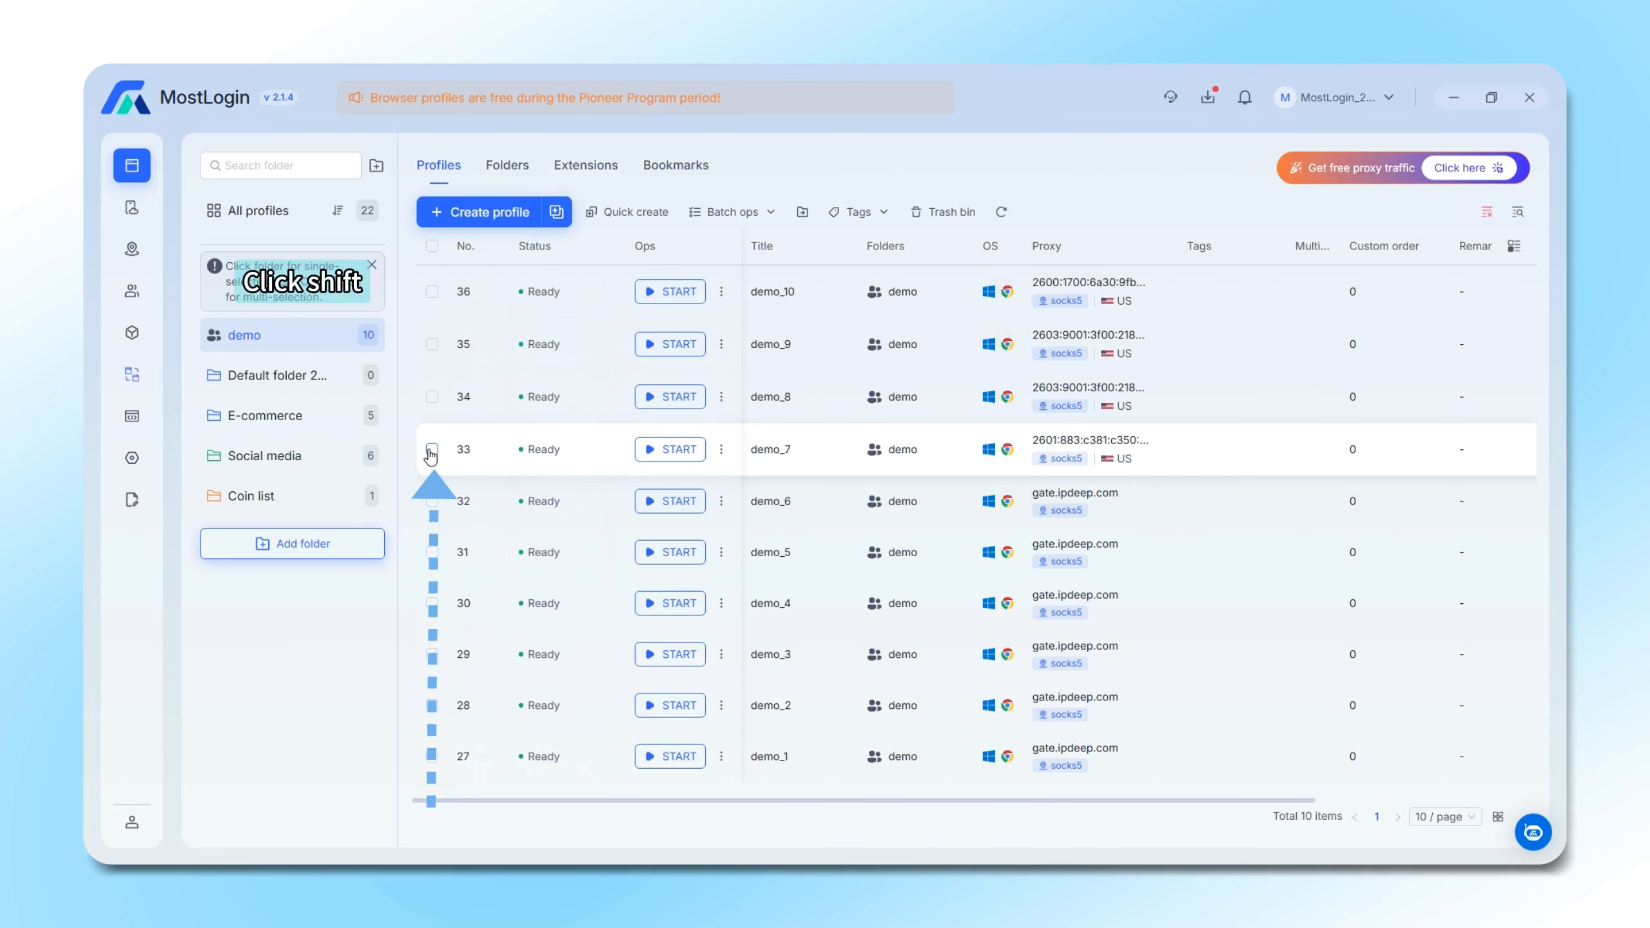
Select profiles 33 to 36 in the demo folder and start each of their browser windows
shift+click(432, 449)
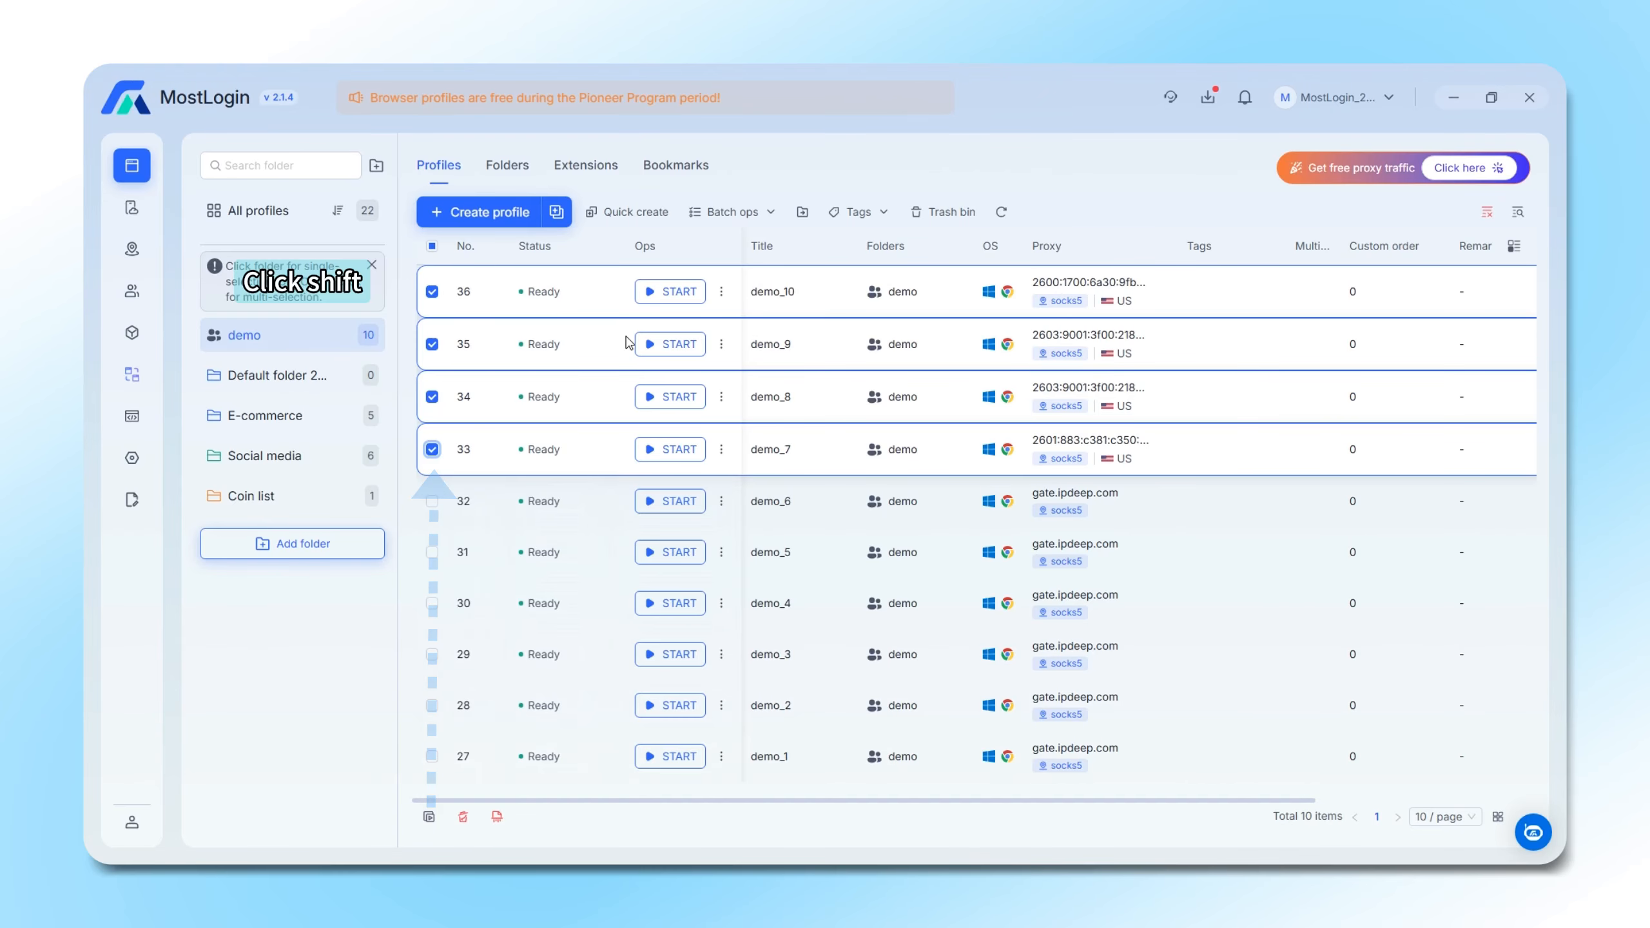
click(666, 292)
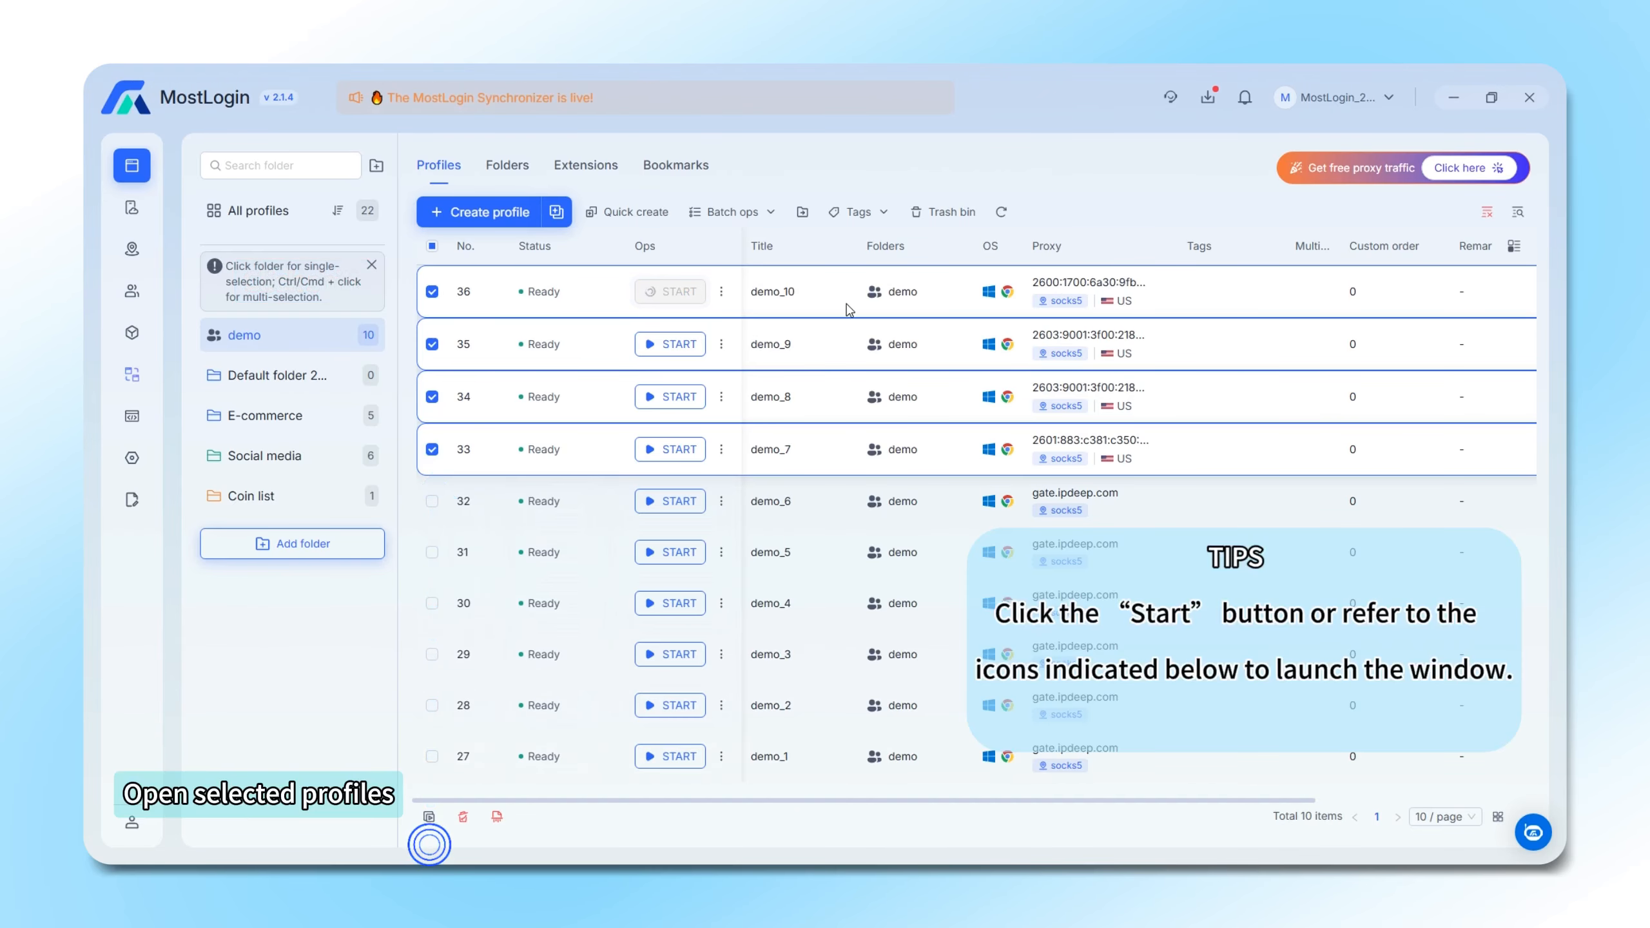
click(666, 345)
click(656, 398)
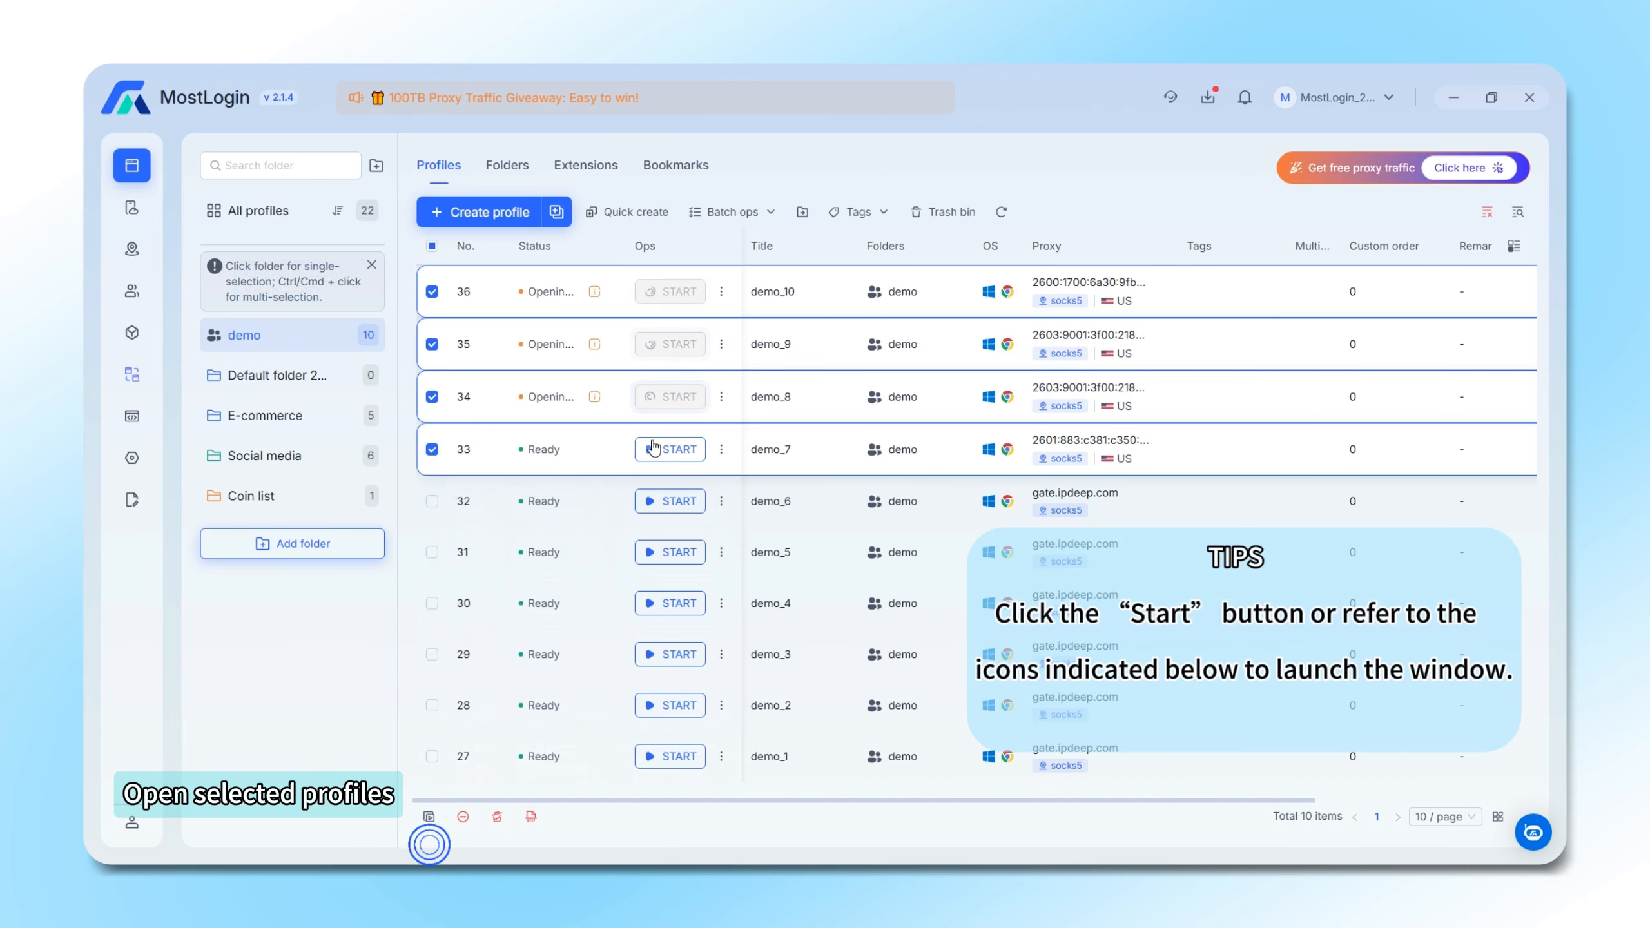
click(668, 450)
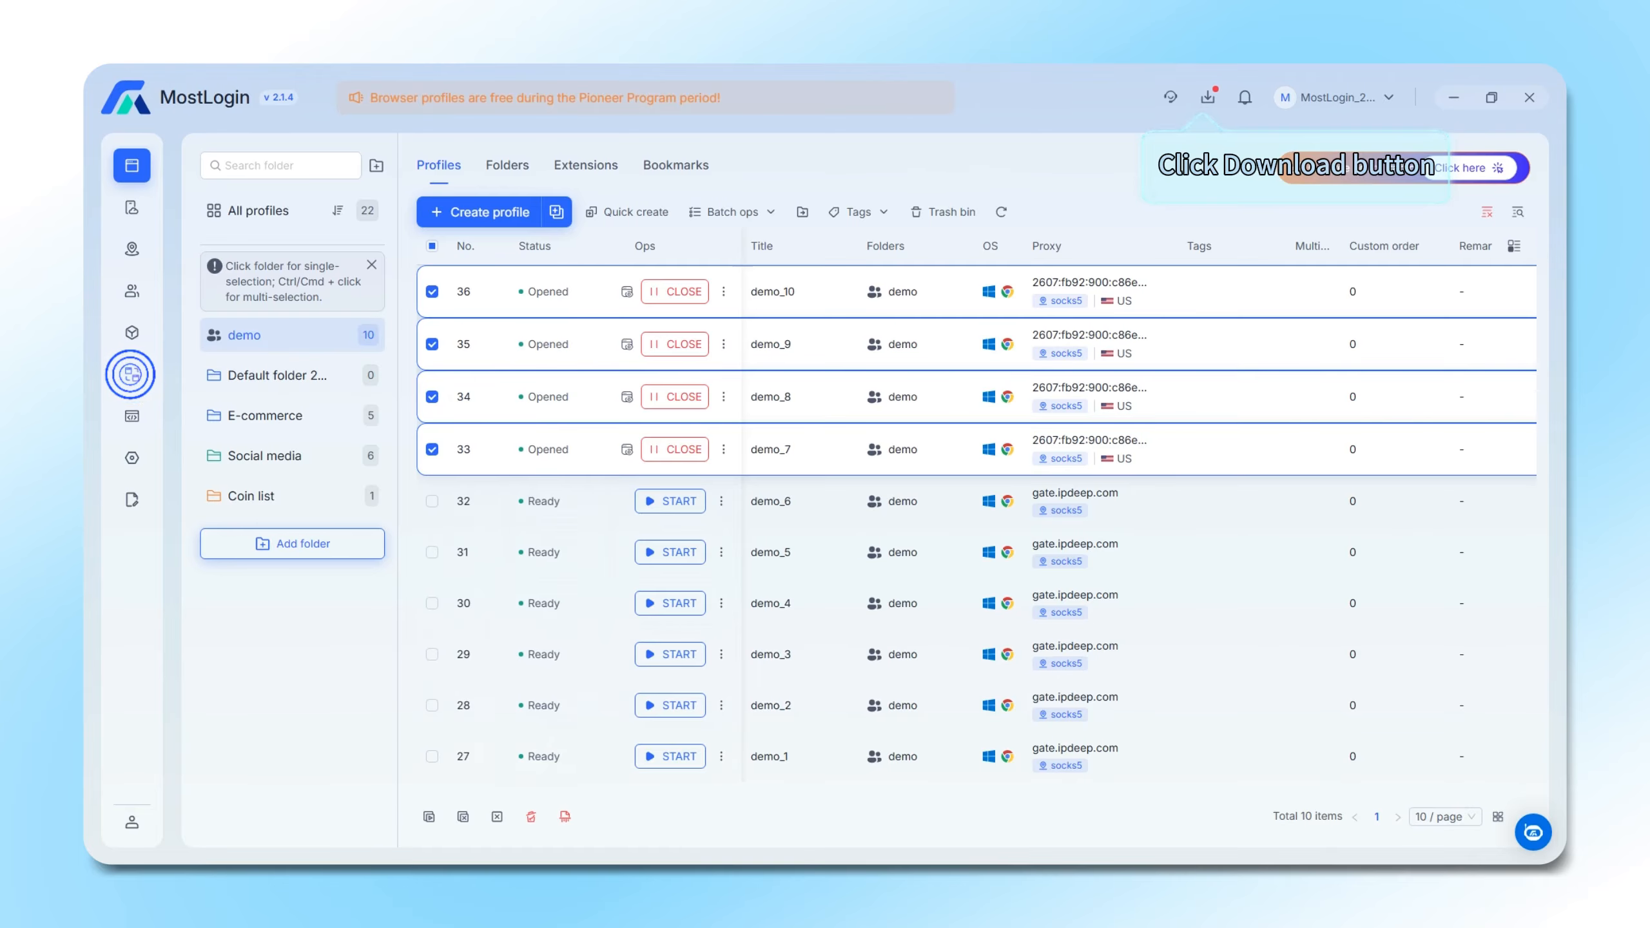
Open the Synchronizer and select all four opened profiles for syncing
click(130, 374)
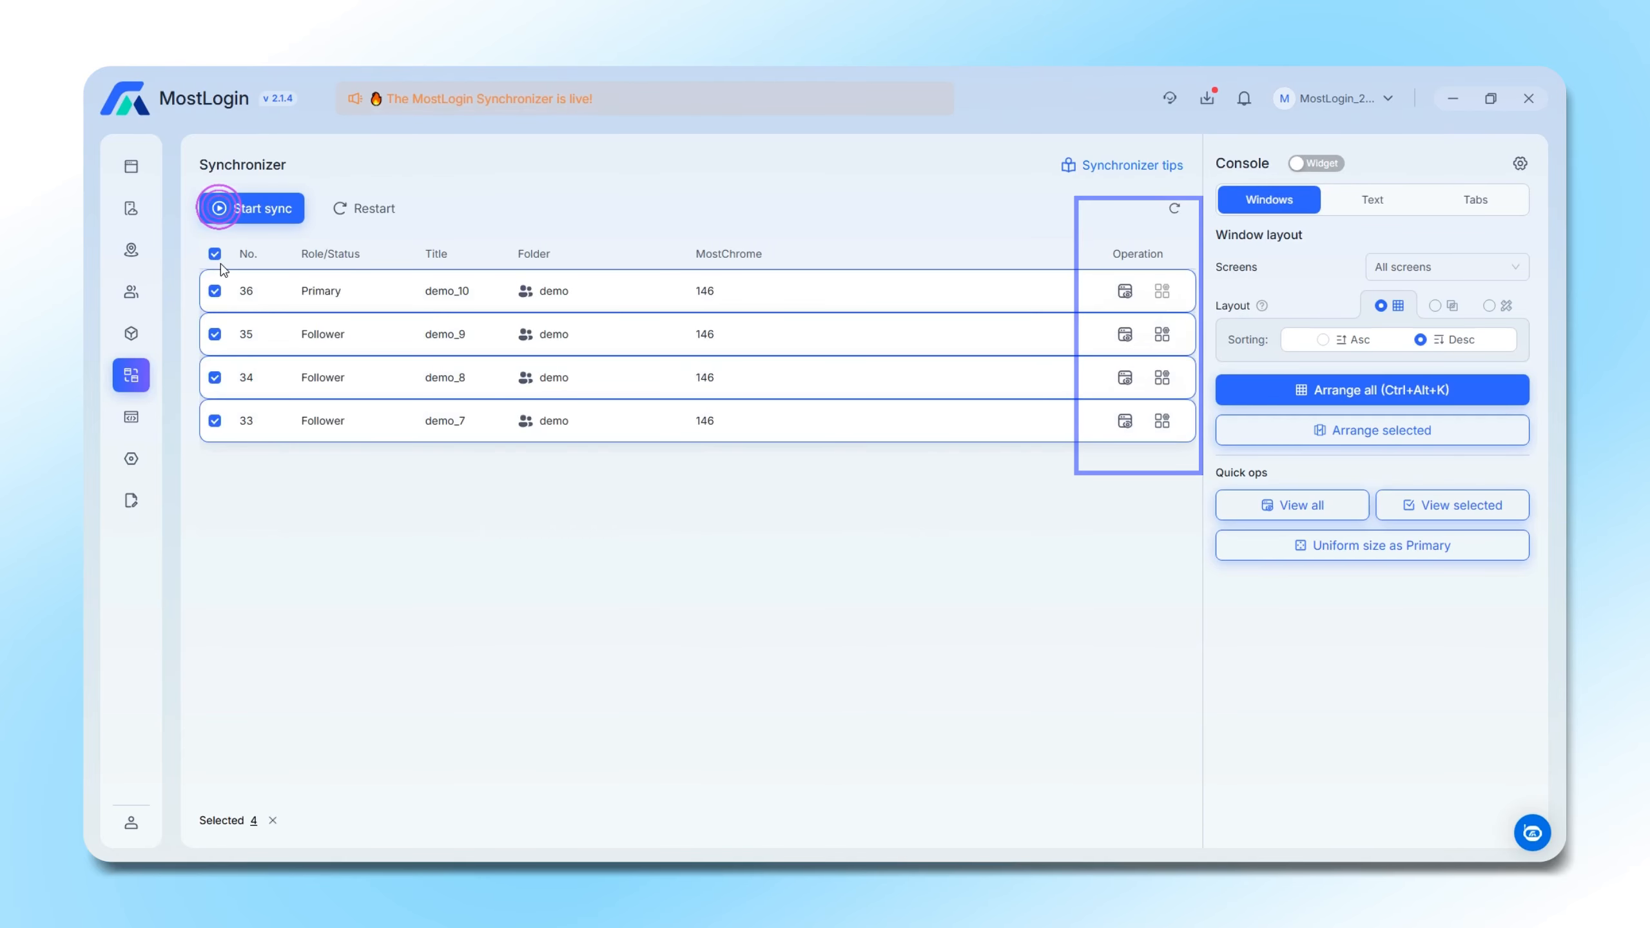
click(254, 217)
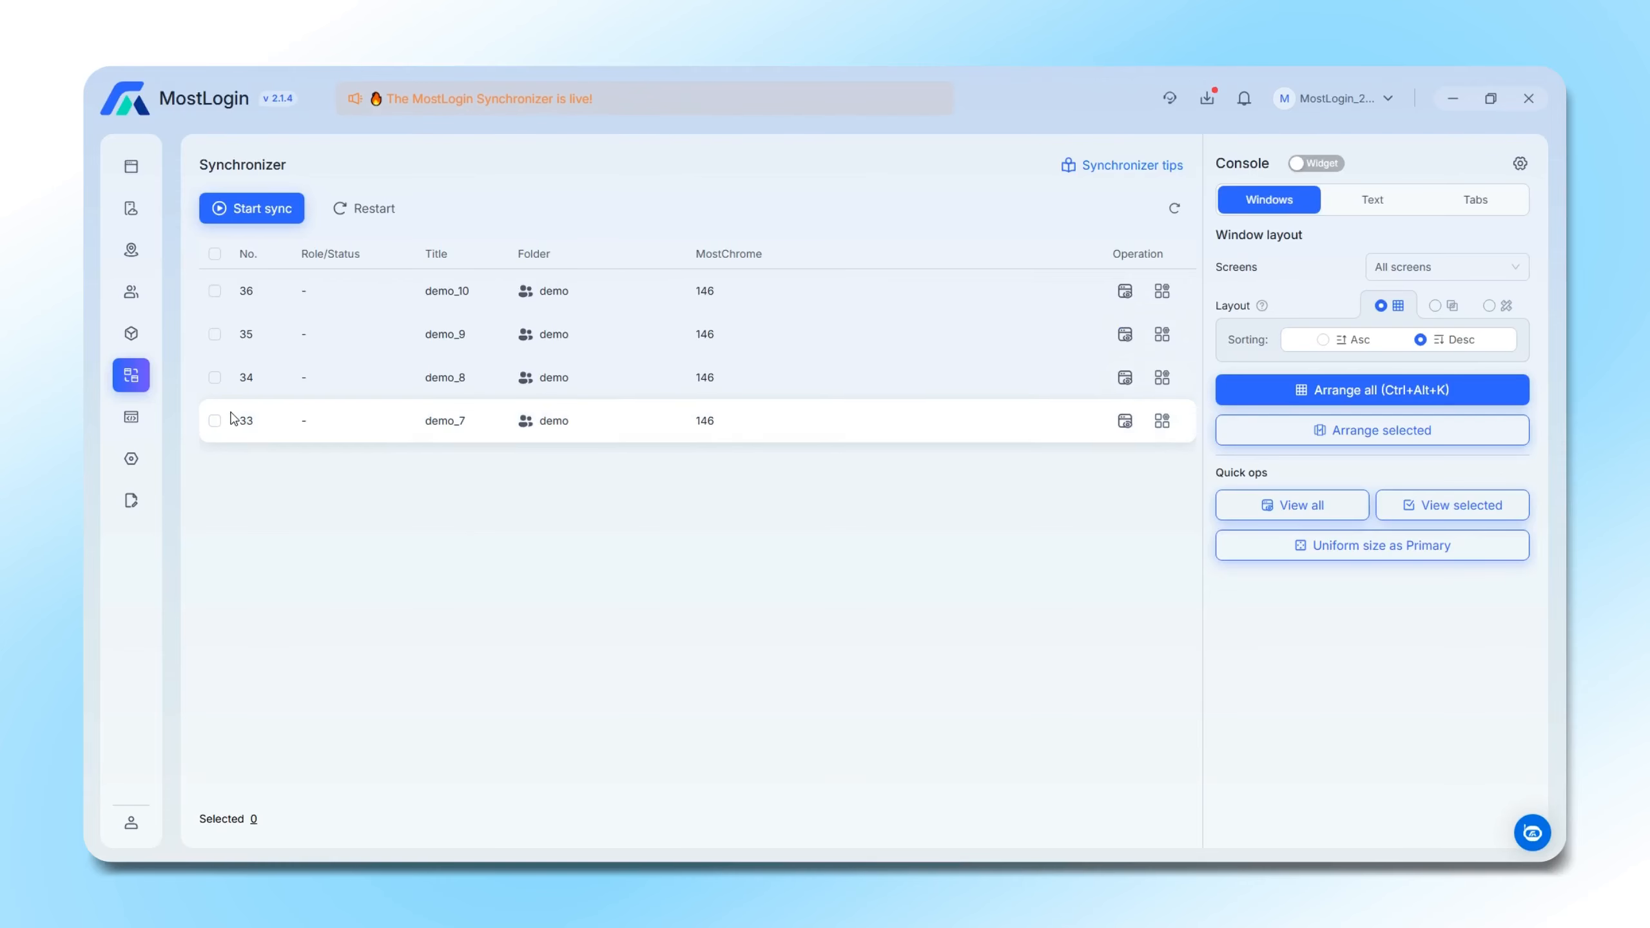
click(217, 256)
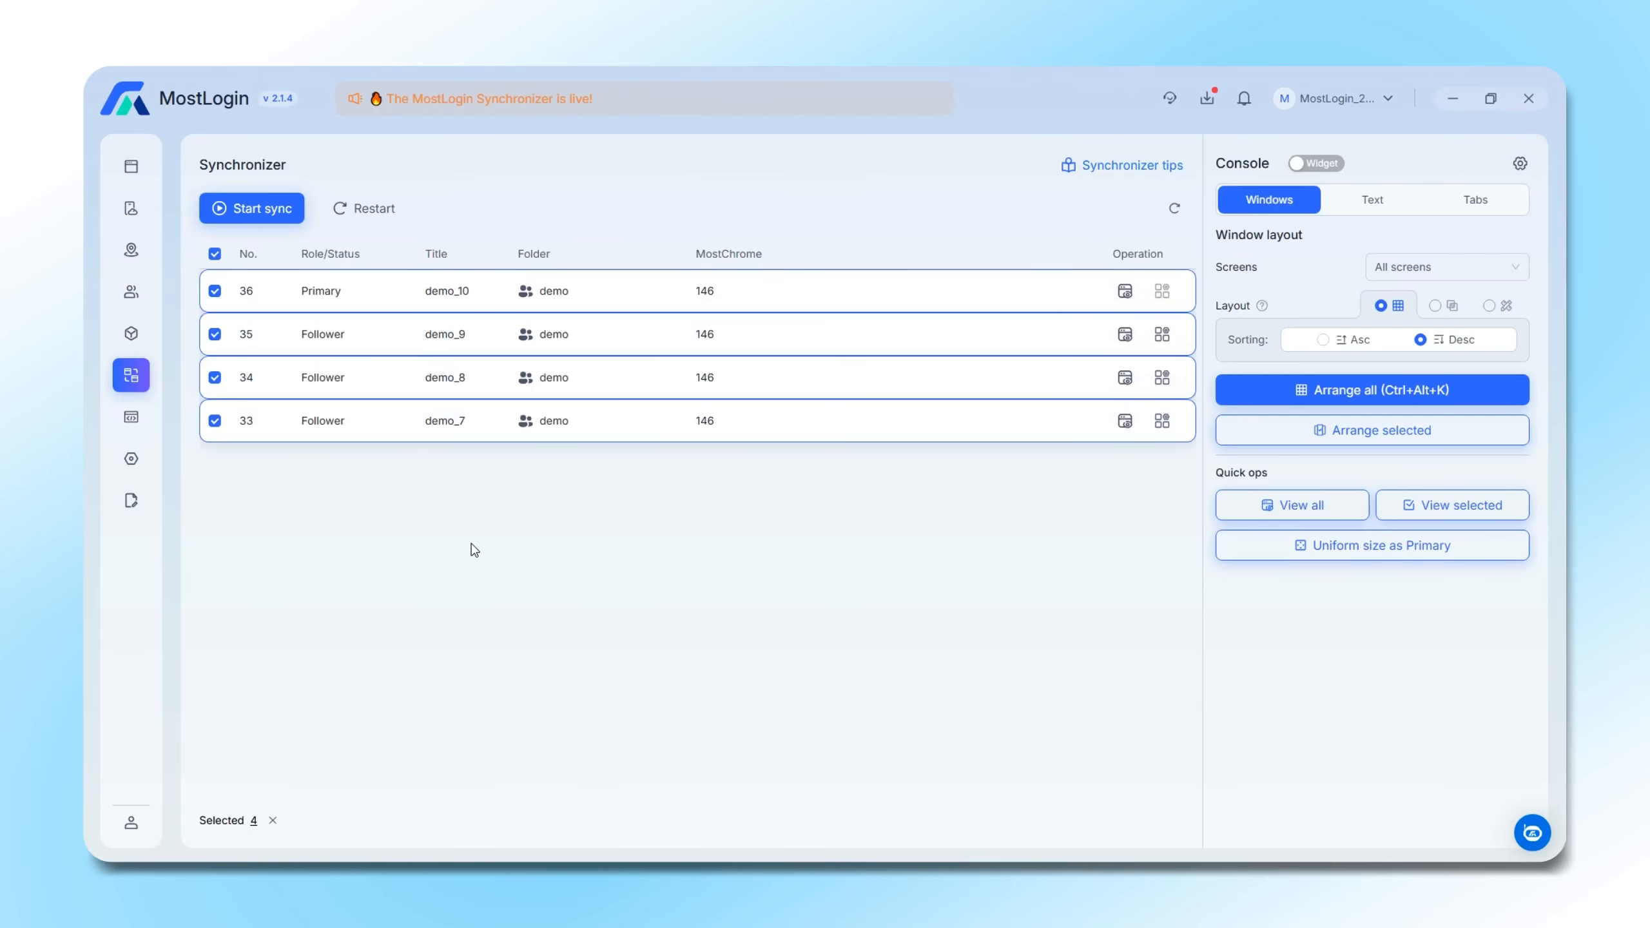
Set demo_9 and demo_8 in turn as the primary window, and return the role to demo_10
click(1173, 339)
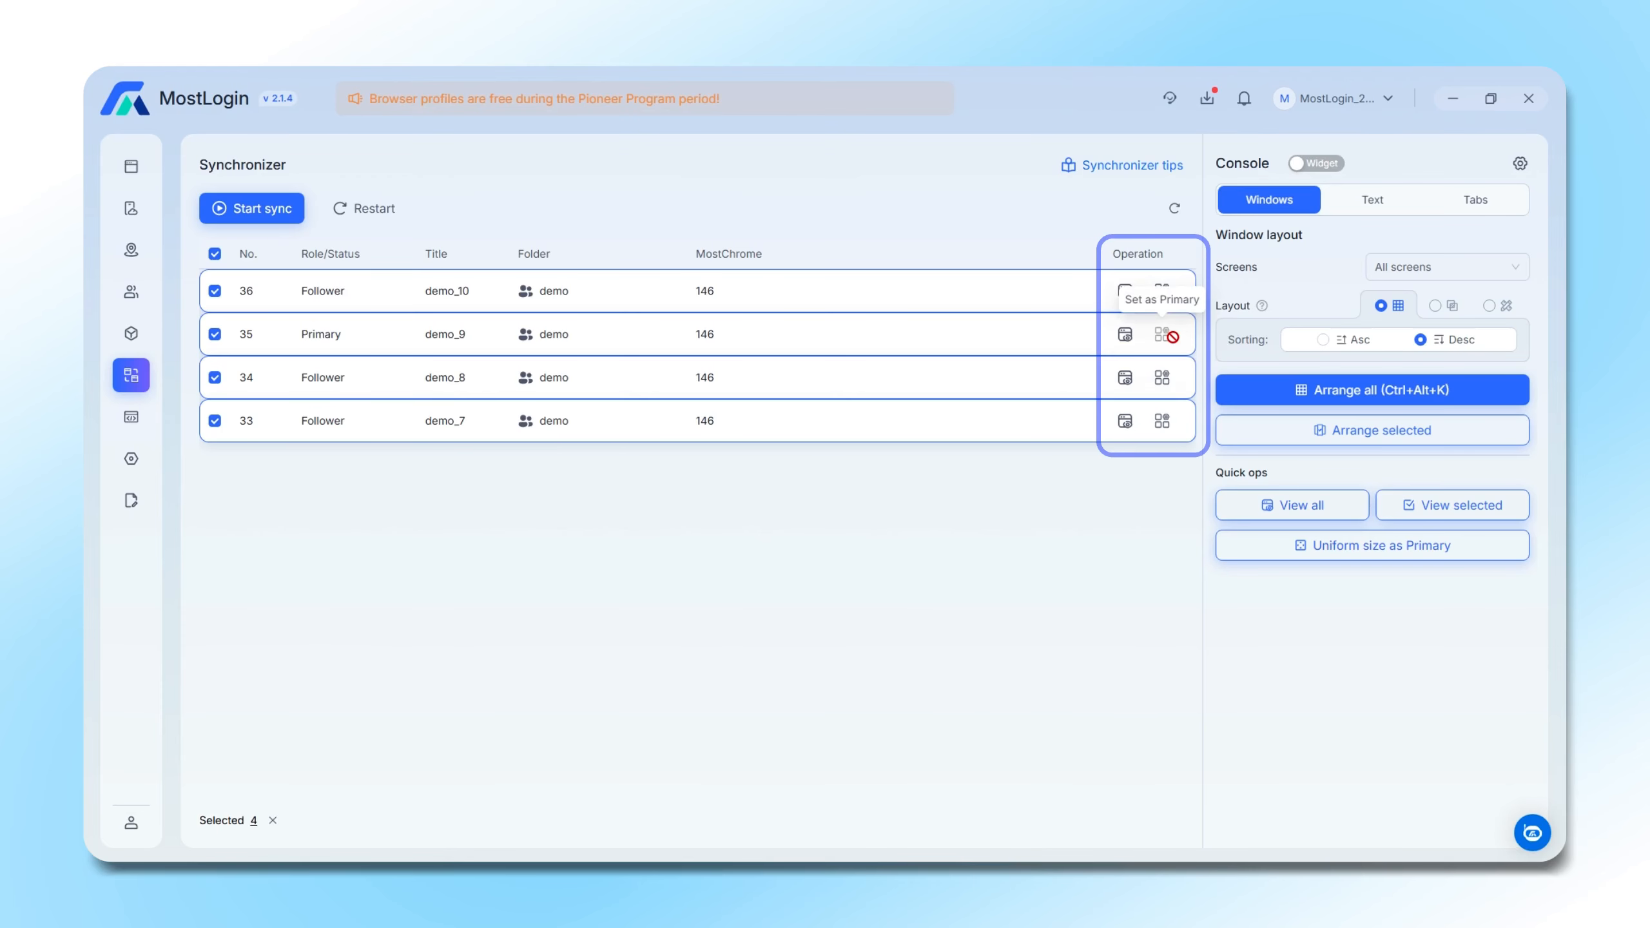
click(1163, 378)
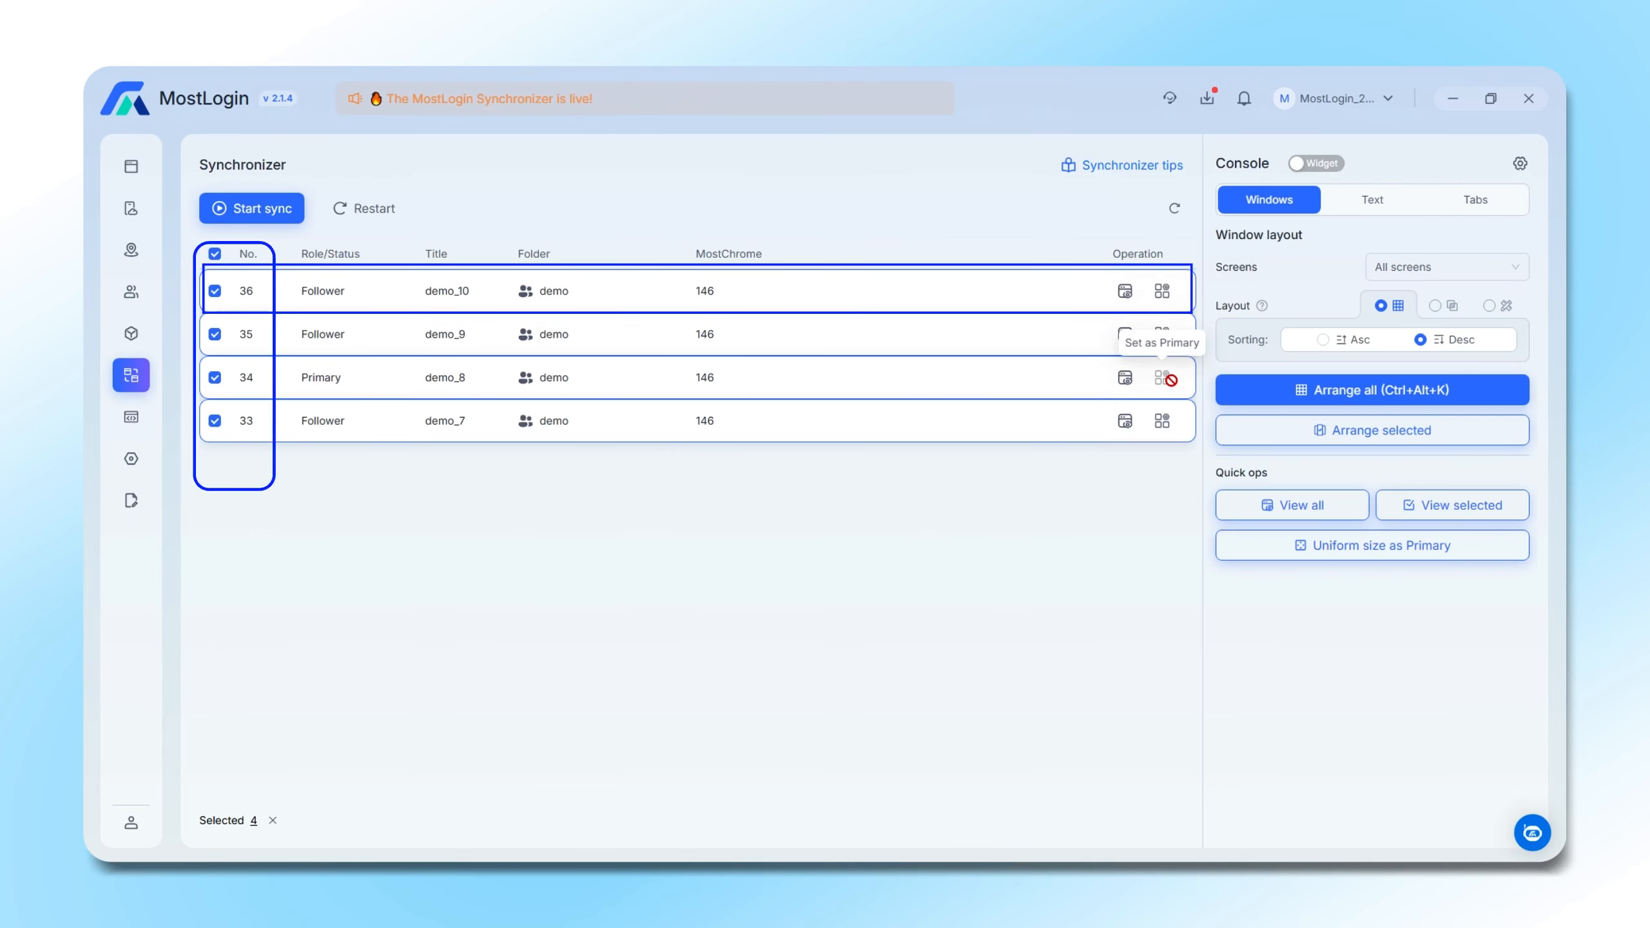
click(1173, 293)
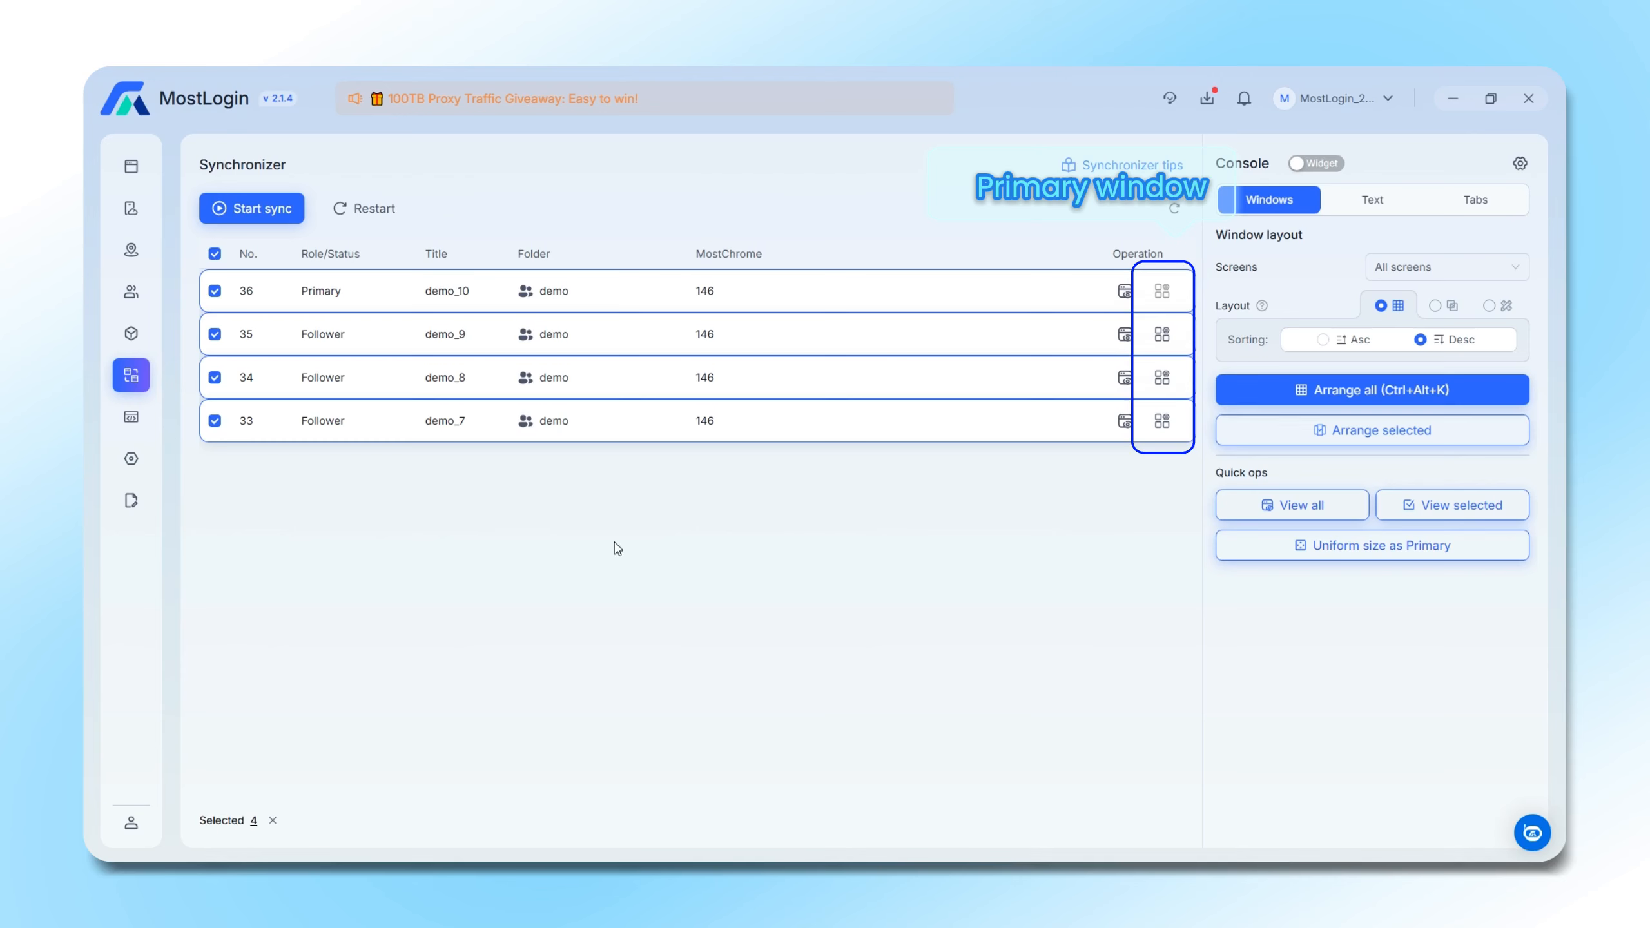
Start syncing the selected profiles with demo_10 as primary, and stop the sync again
click(220, 210)
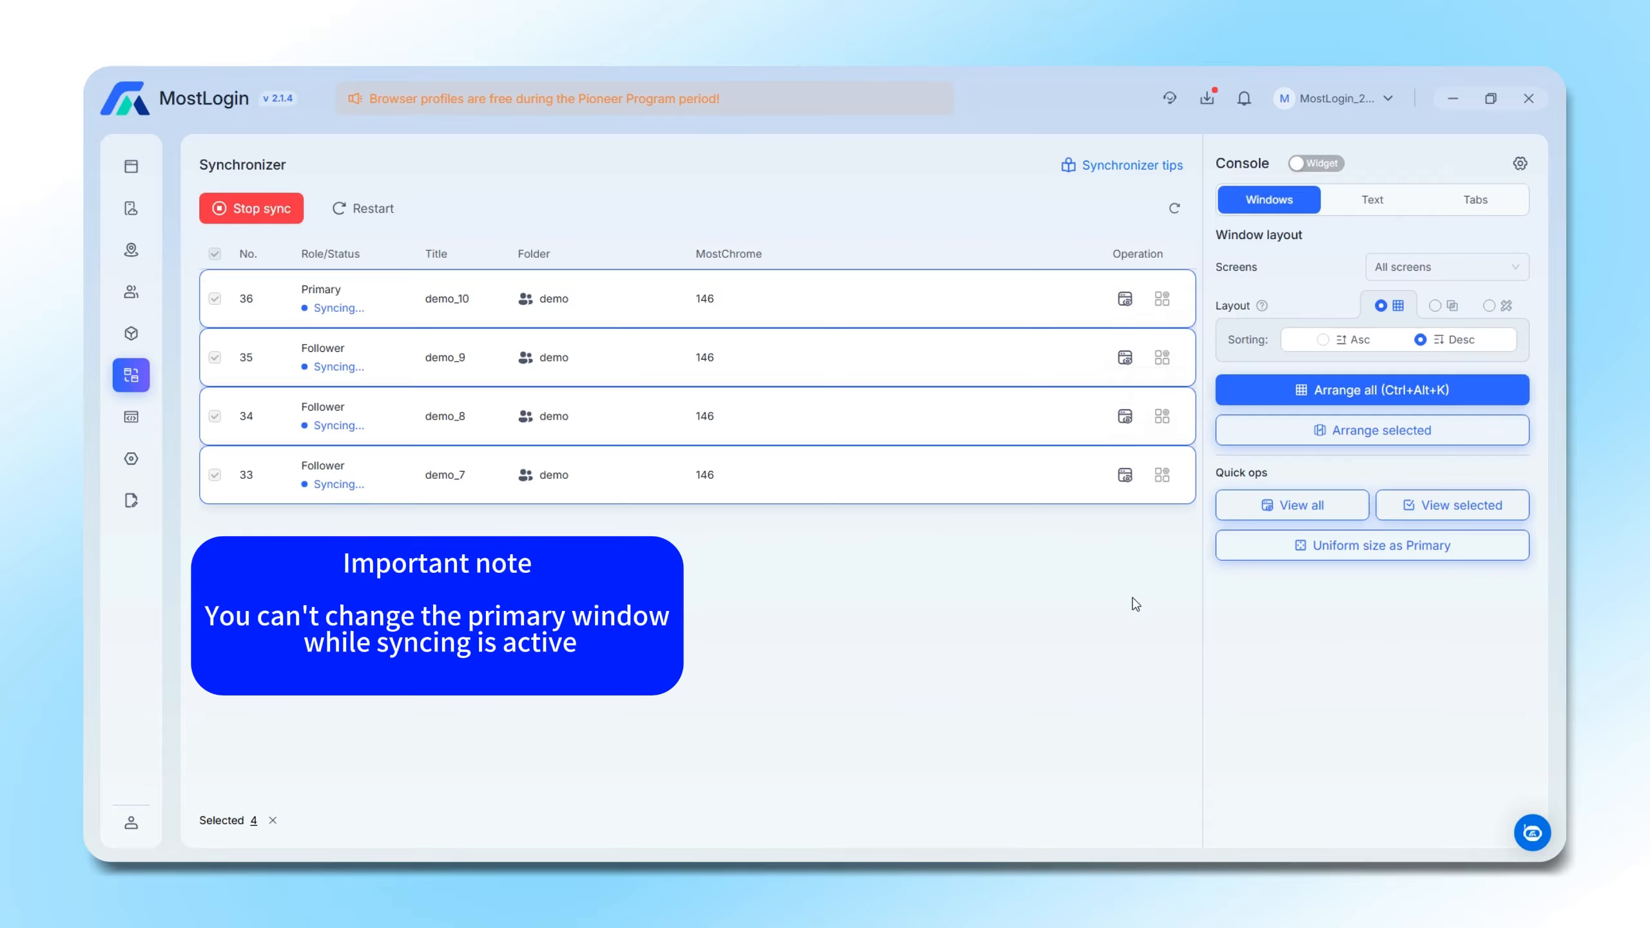
click(253, 209)
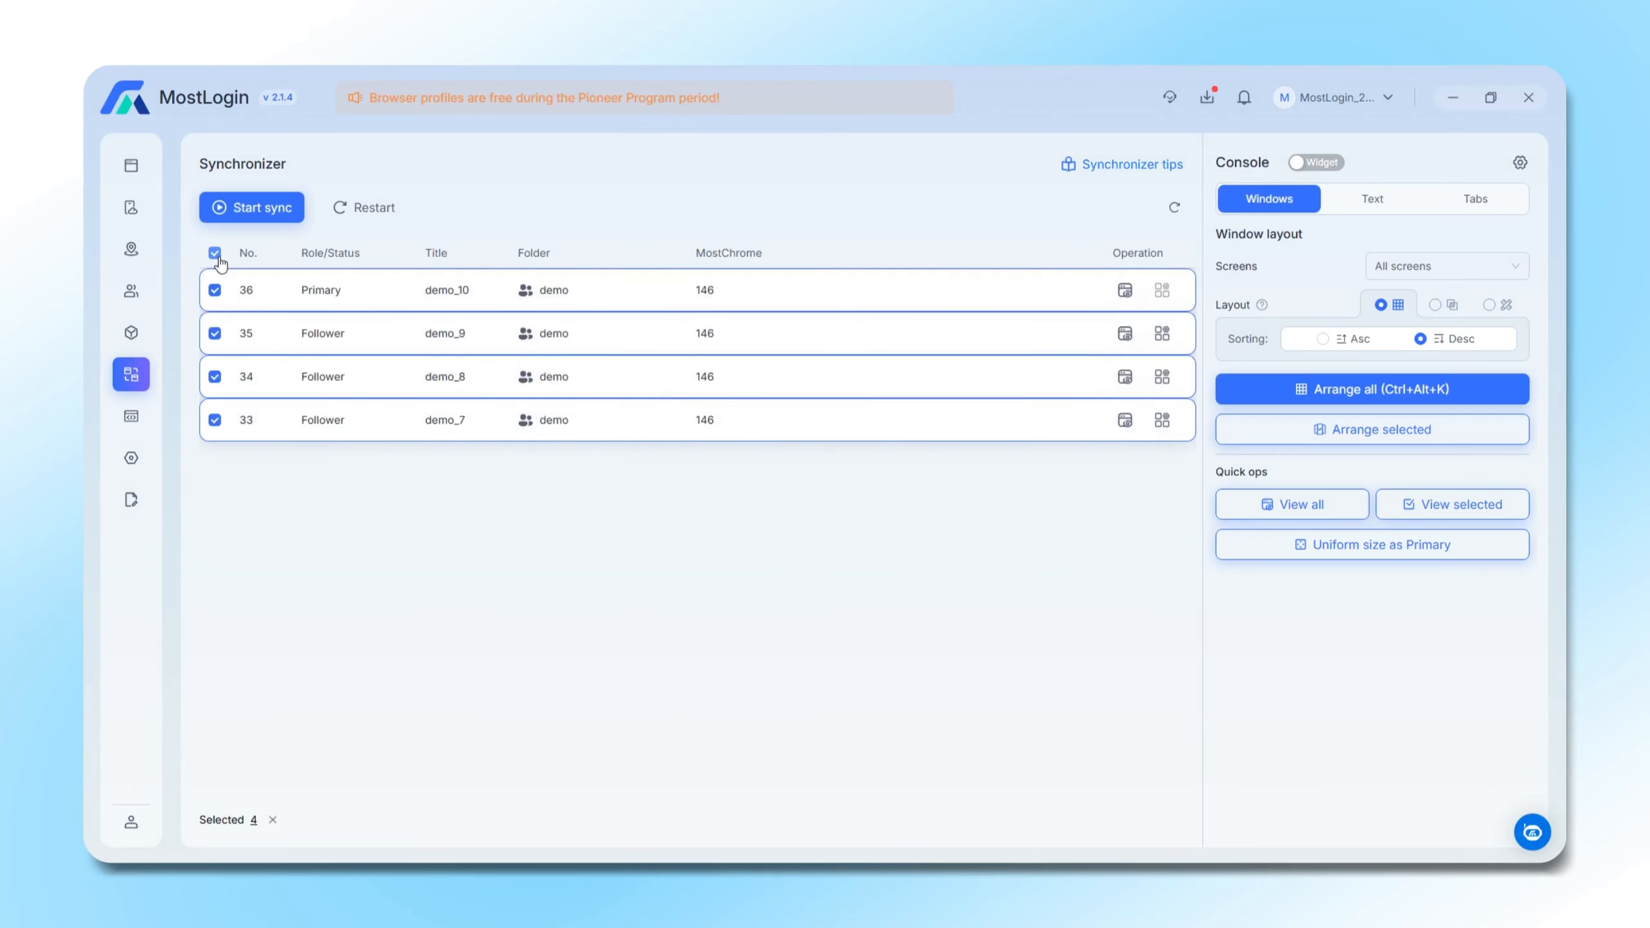
Start syncing the four selected profiles and scroll the primary window's page down to Fingerprint Information
click(257, 221)
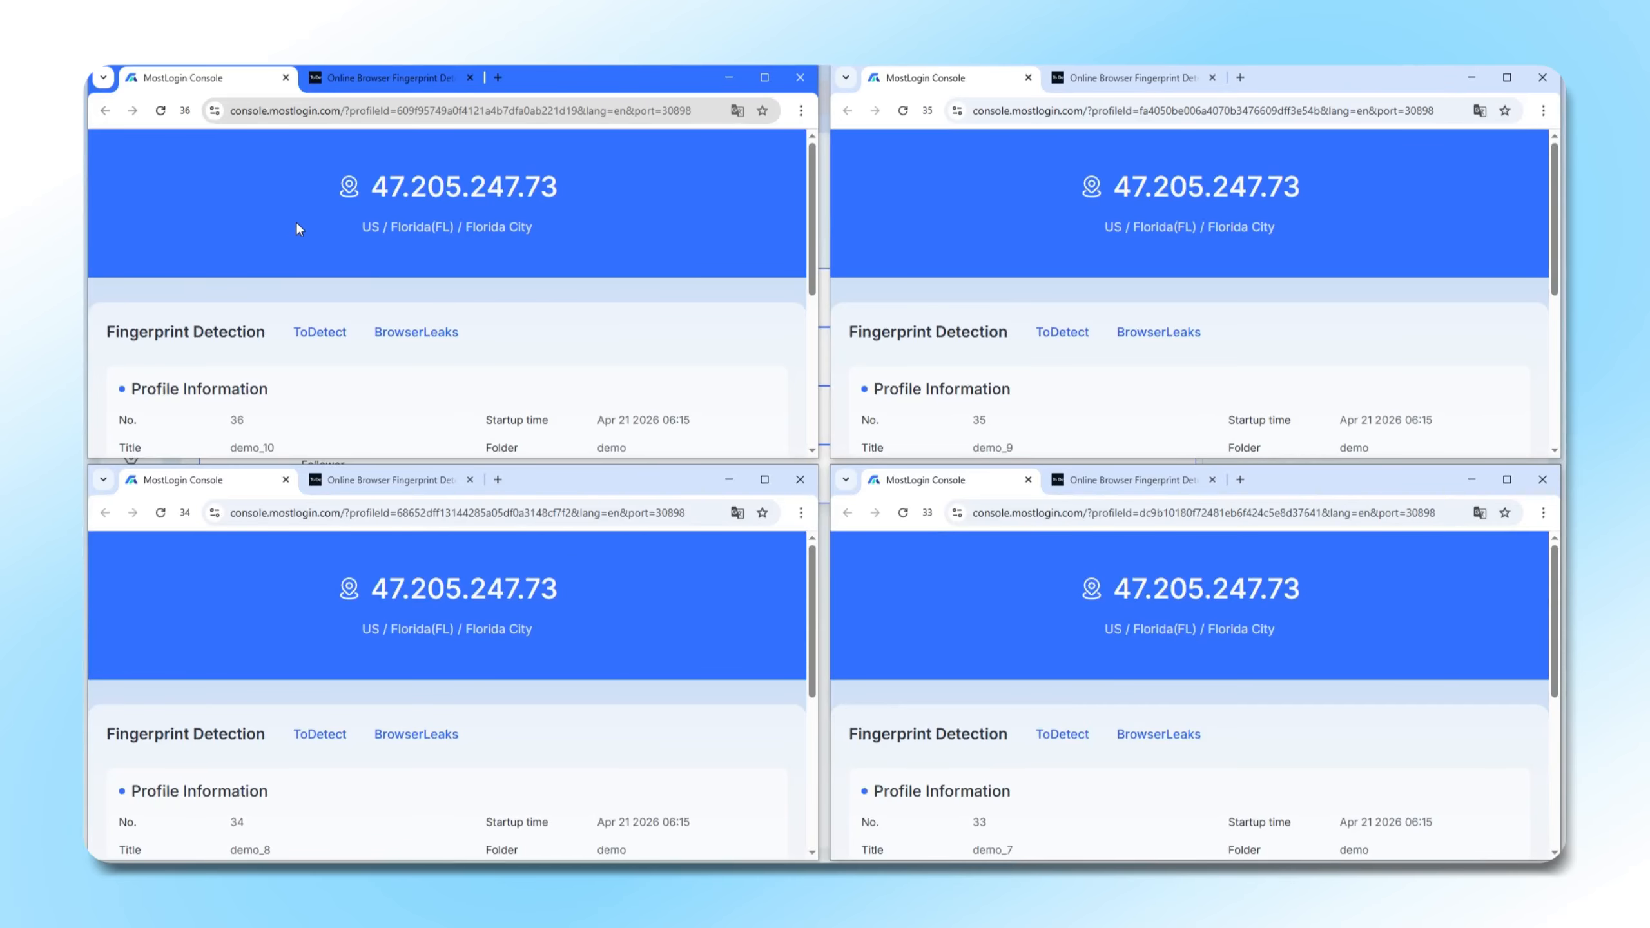
scroll(297, 222, down, 5)
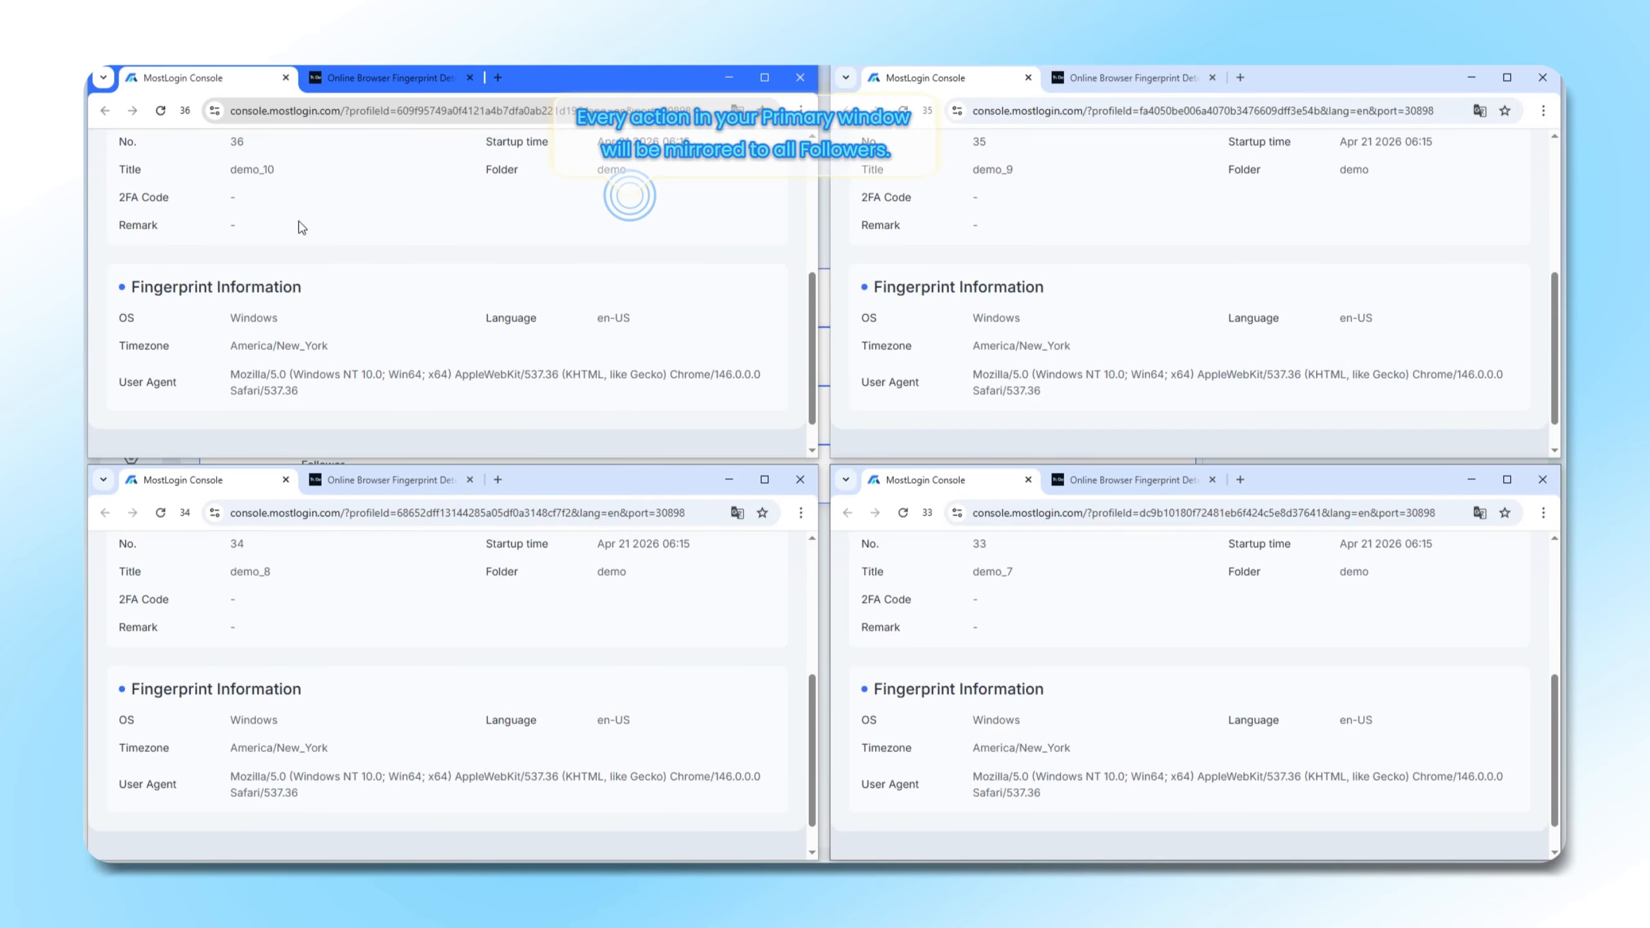
scroll(301, 227, down, 1)
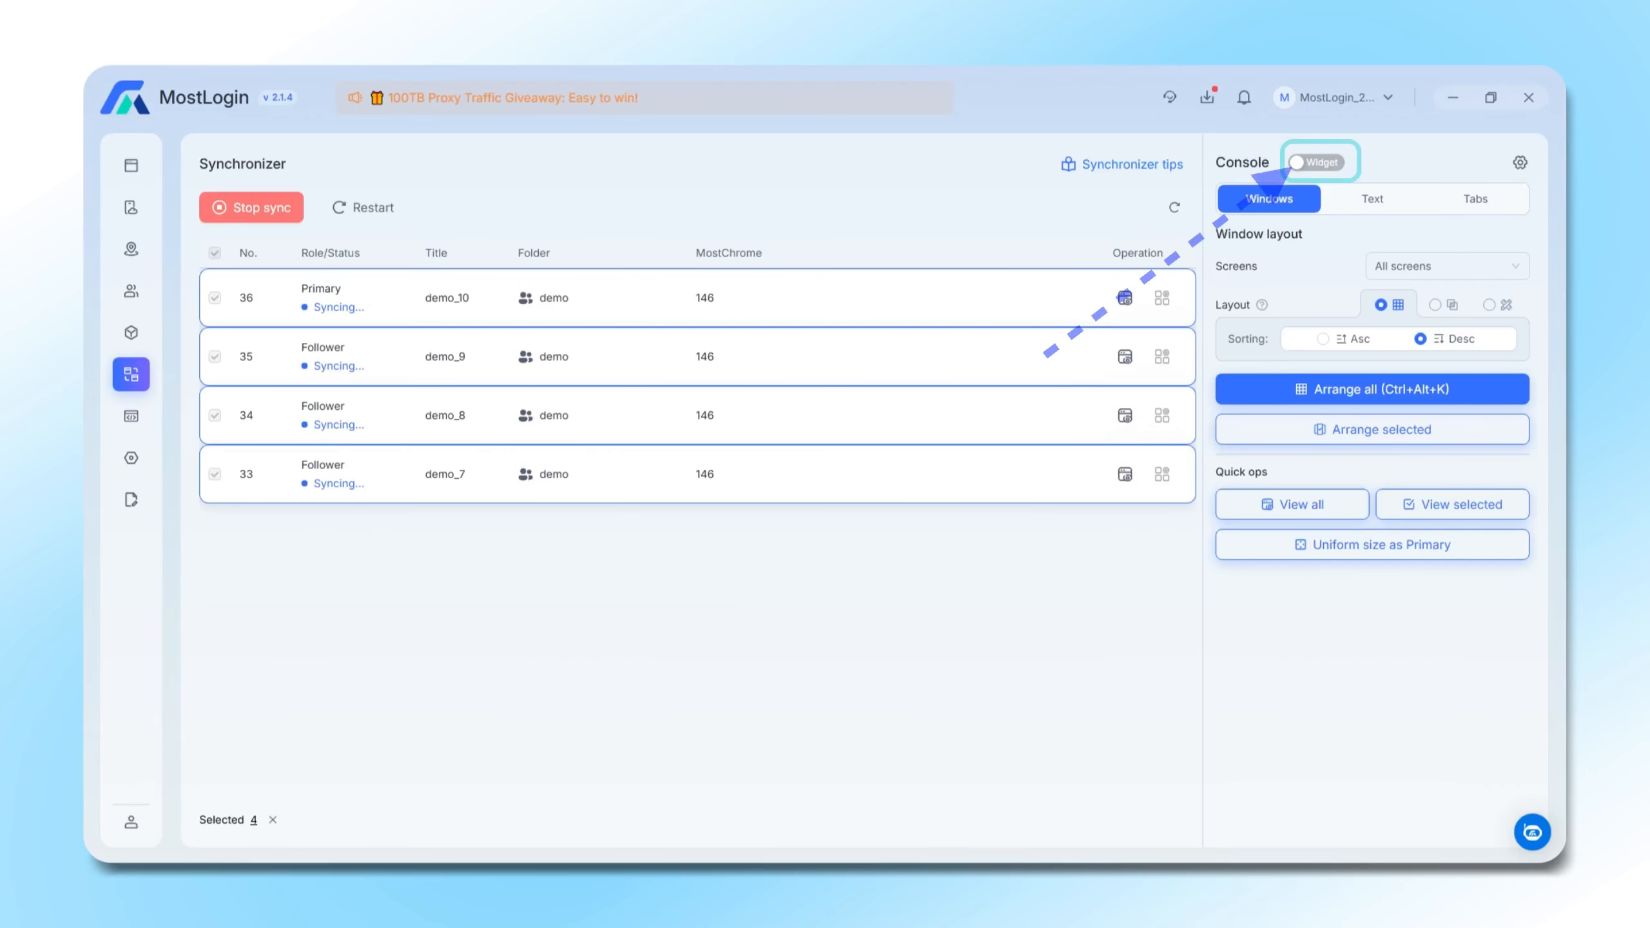
Try the console's widget mode and arrange all windows in the grid layout across all screens
click(1317, 162)
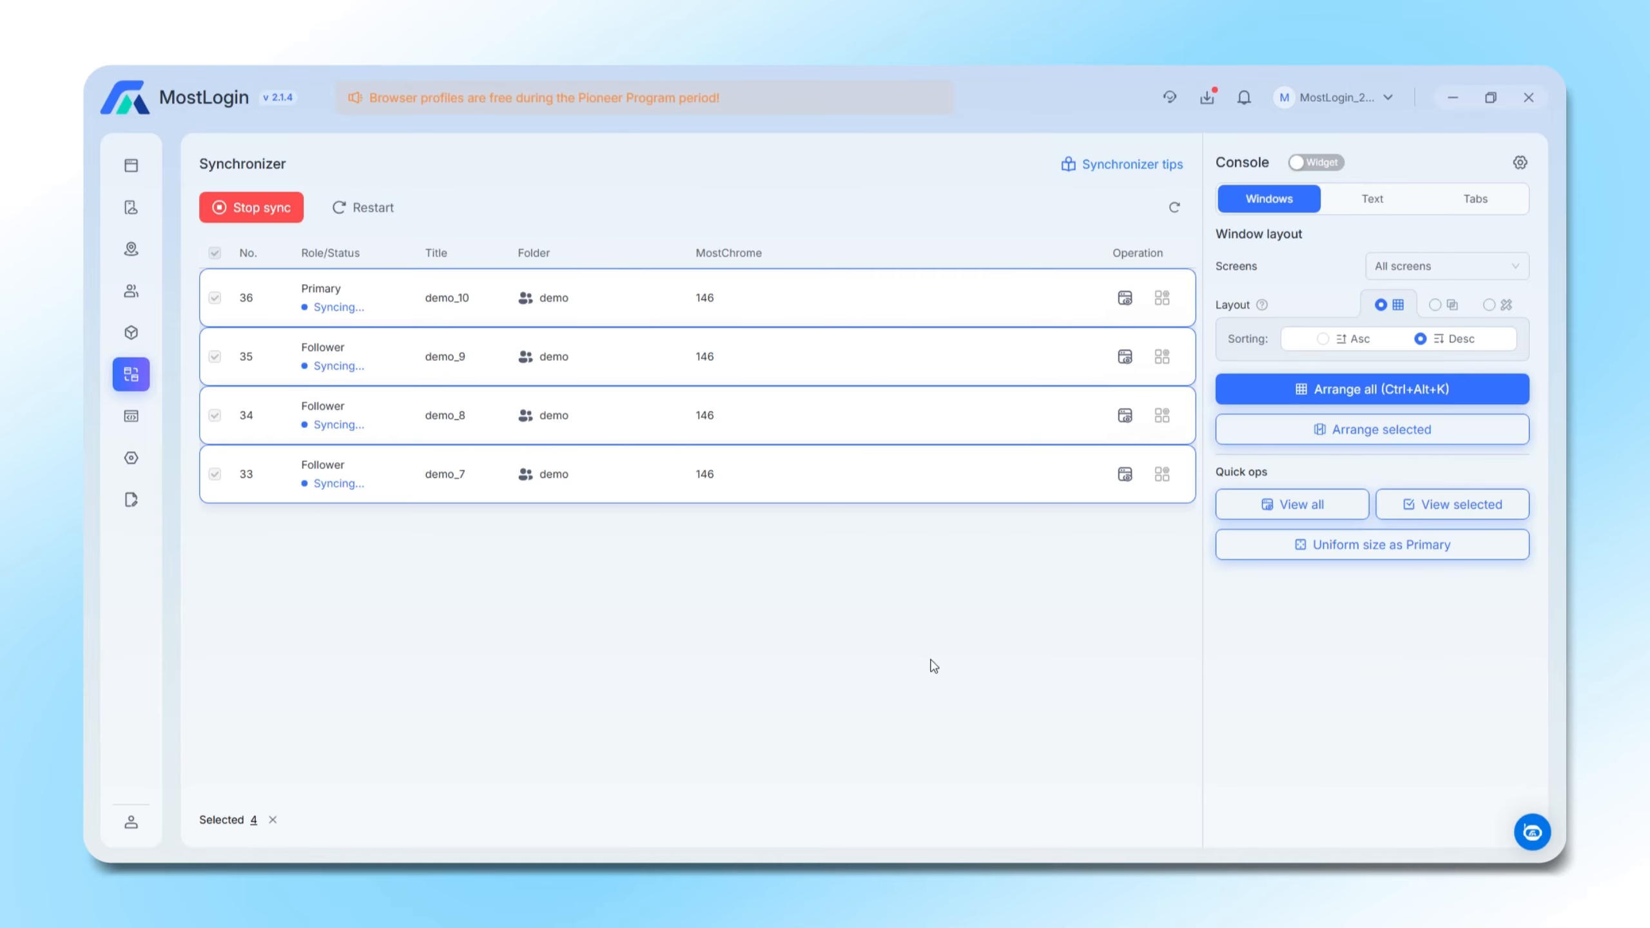
click(1507, 267)
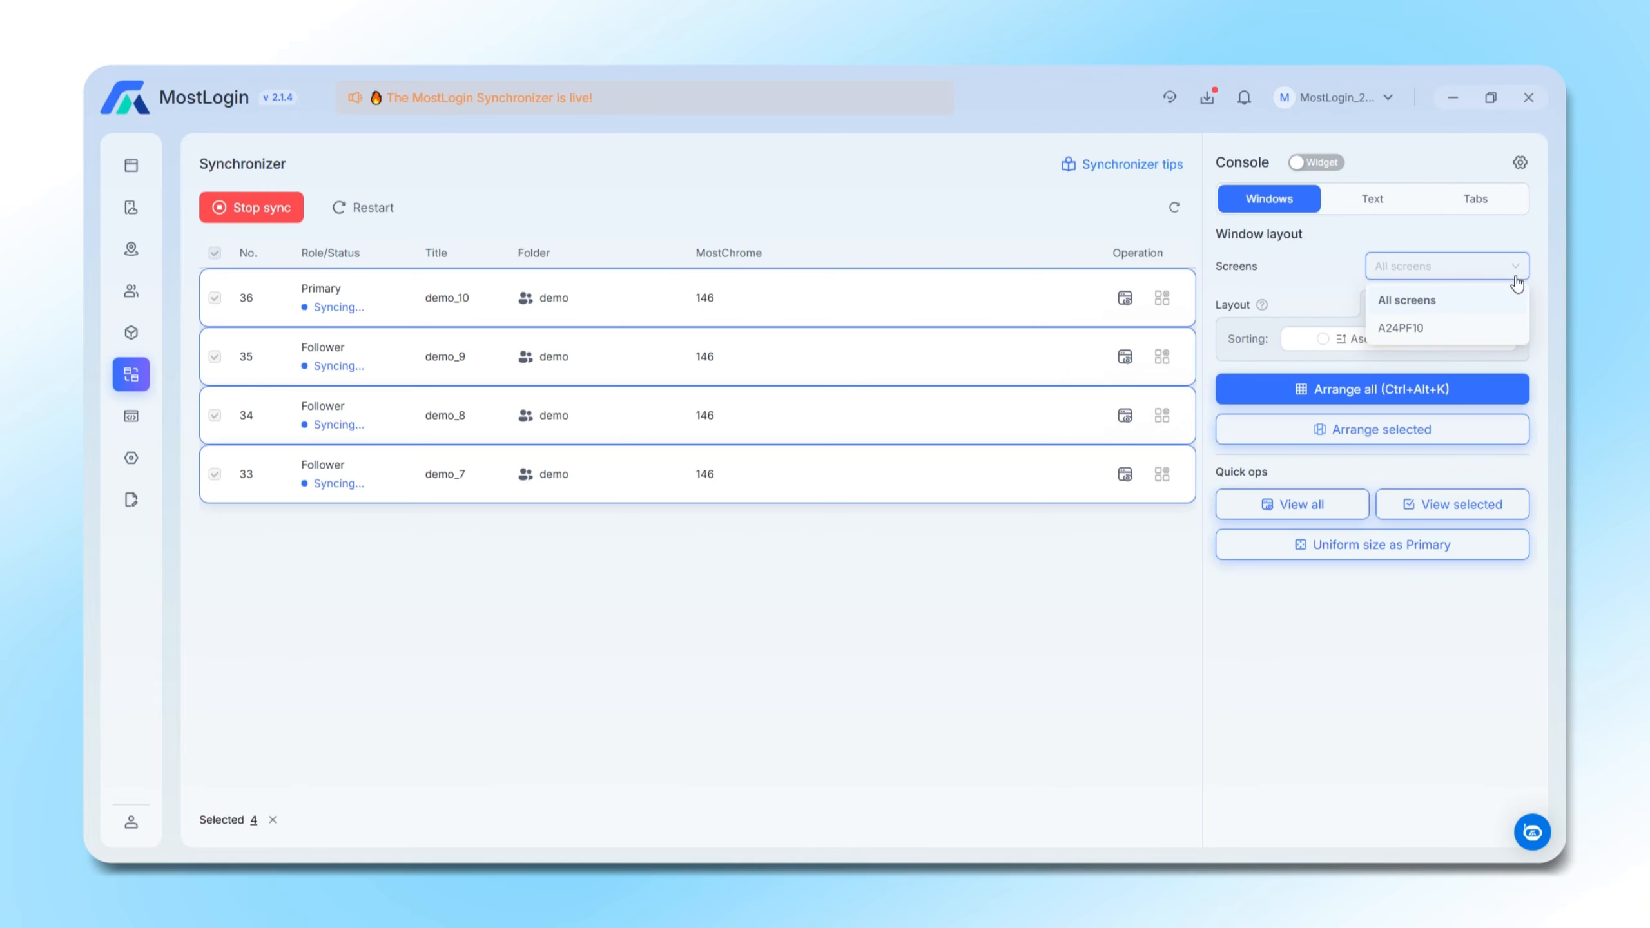
click(1426, 390)
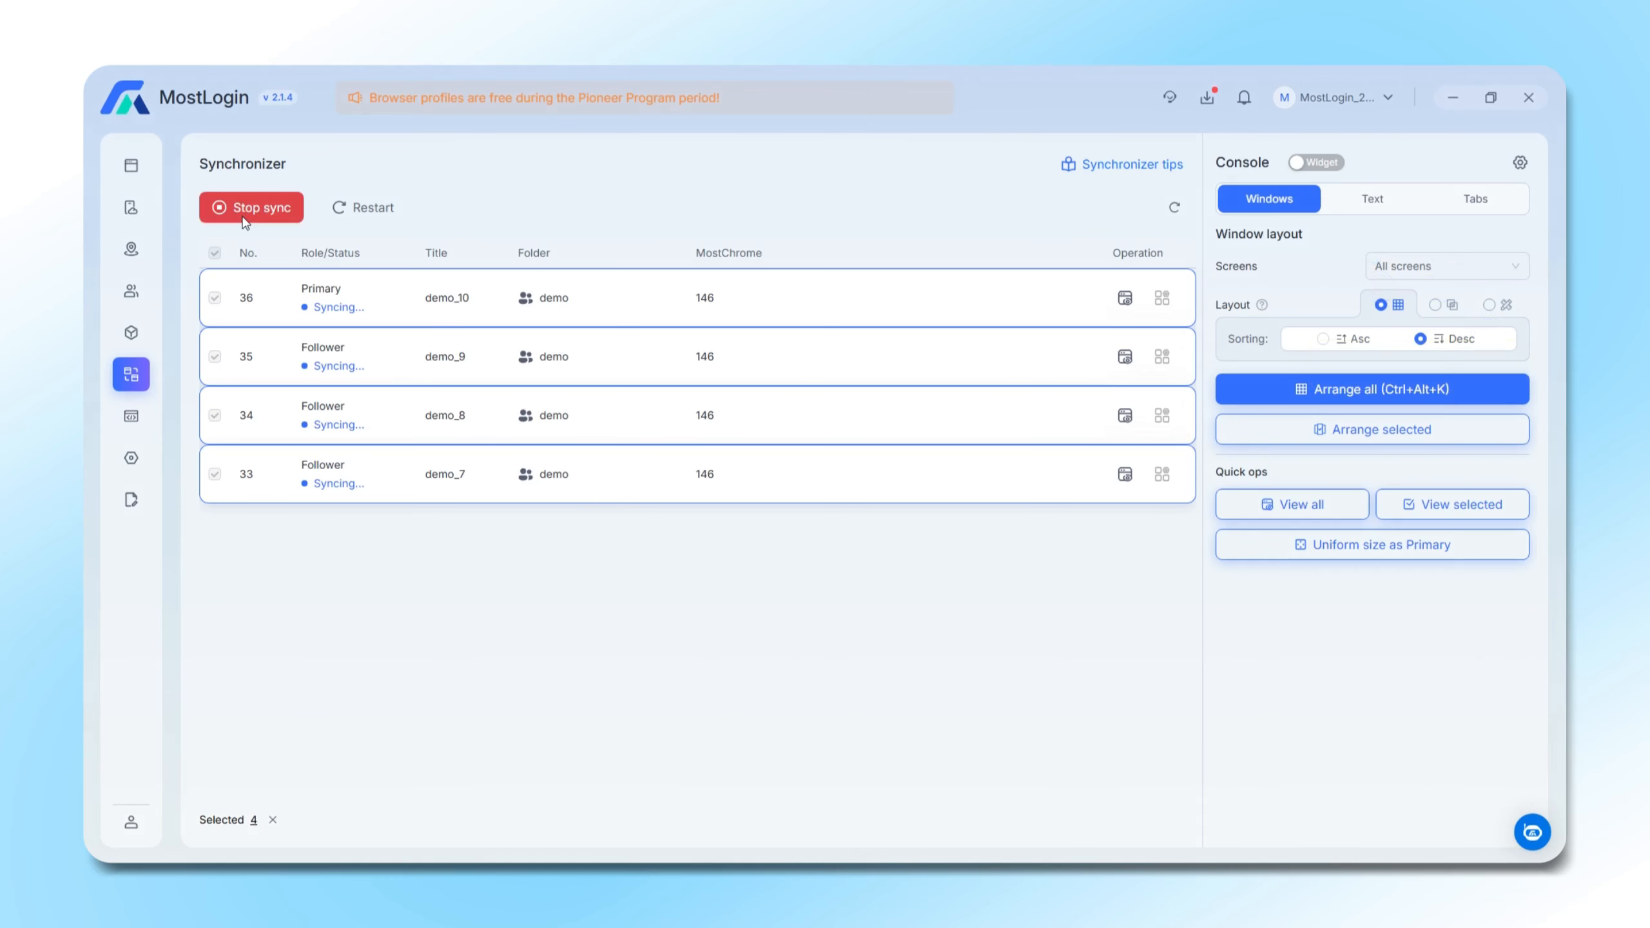
Choose the overlapping window layout, try the ascending and descending sort orders, and arrange the selected windows
click(1324, 339)
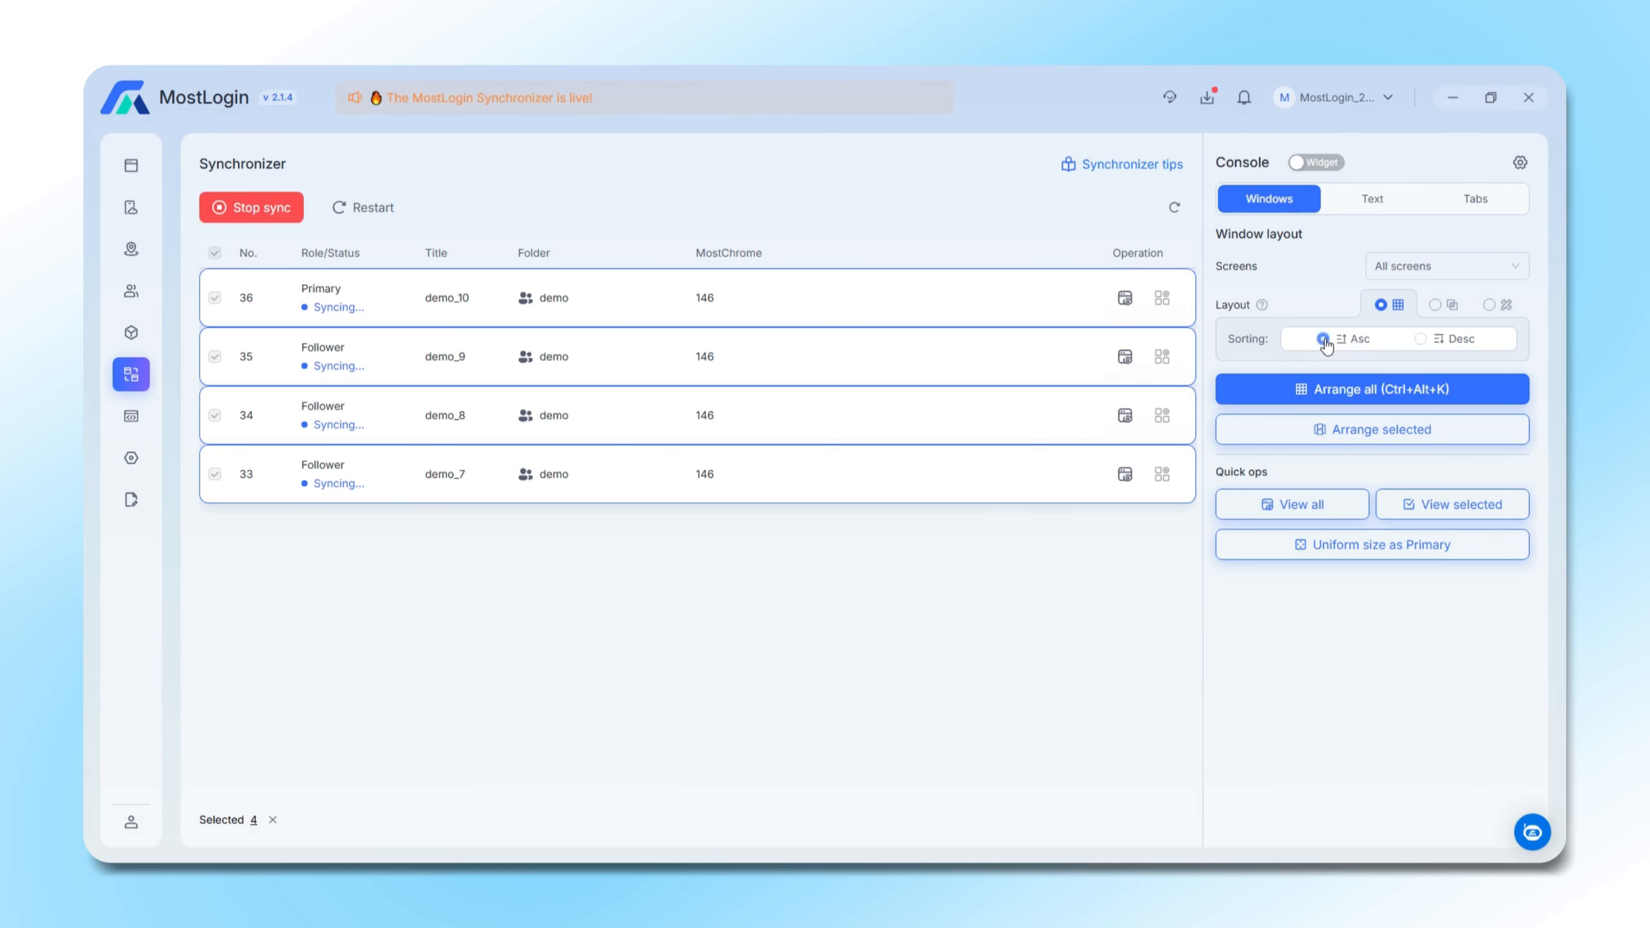
click(1435, 305)
click(1421, 338)
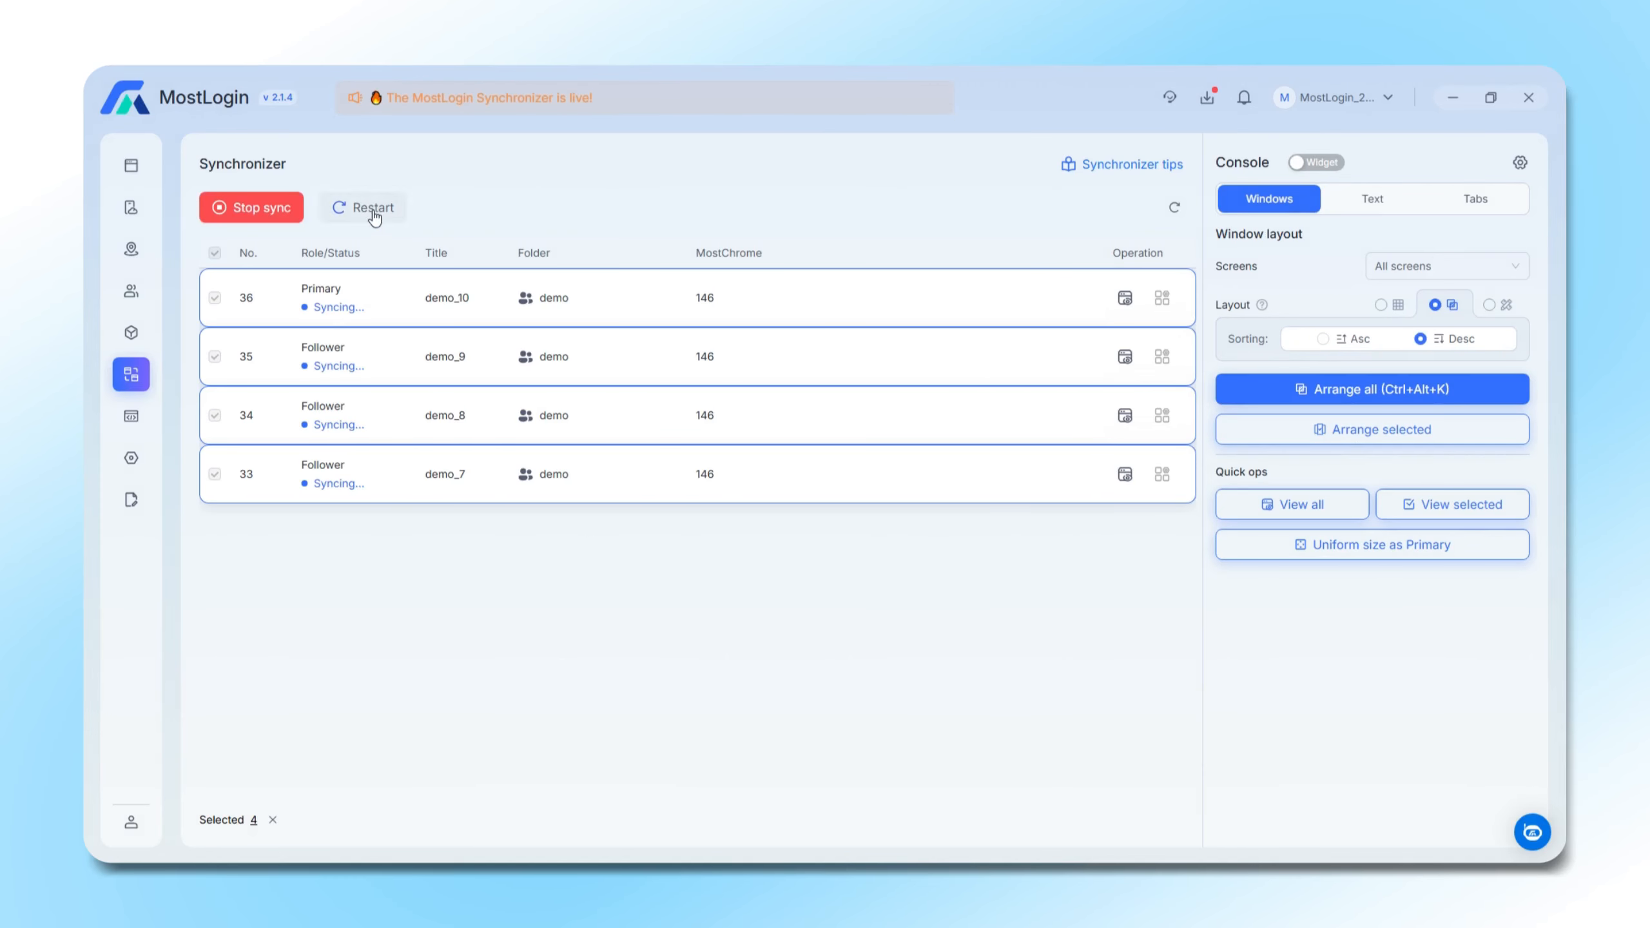
click(1343, 430)
click(373, 209)
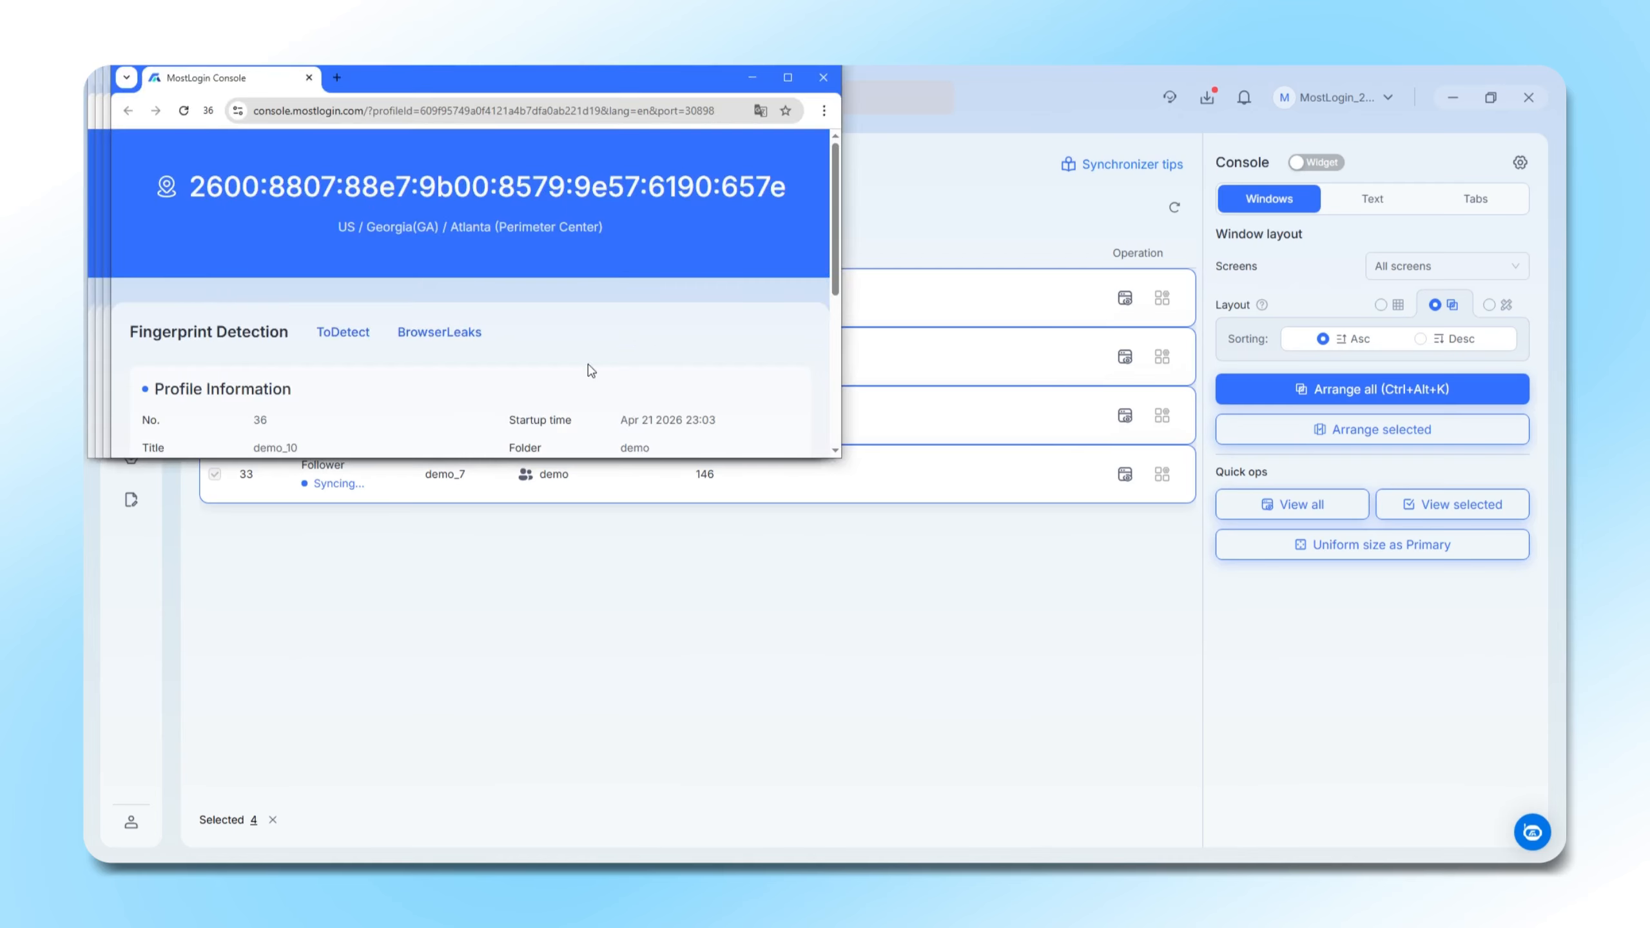
Switch to the custom window layout with descending sorting and arrange all windows
click(1494, 305)
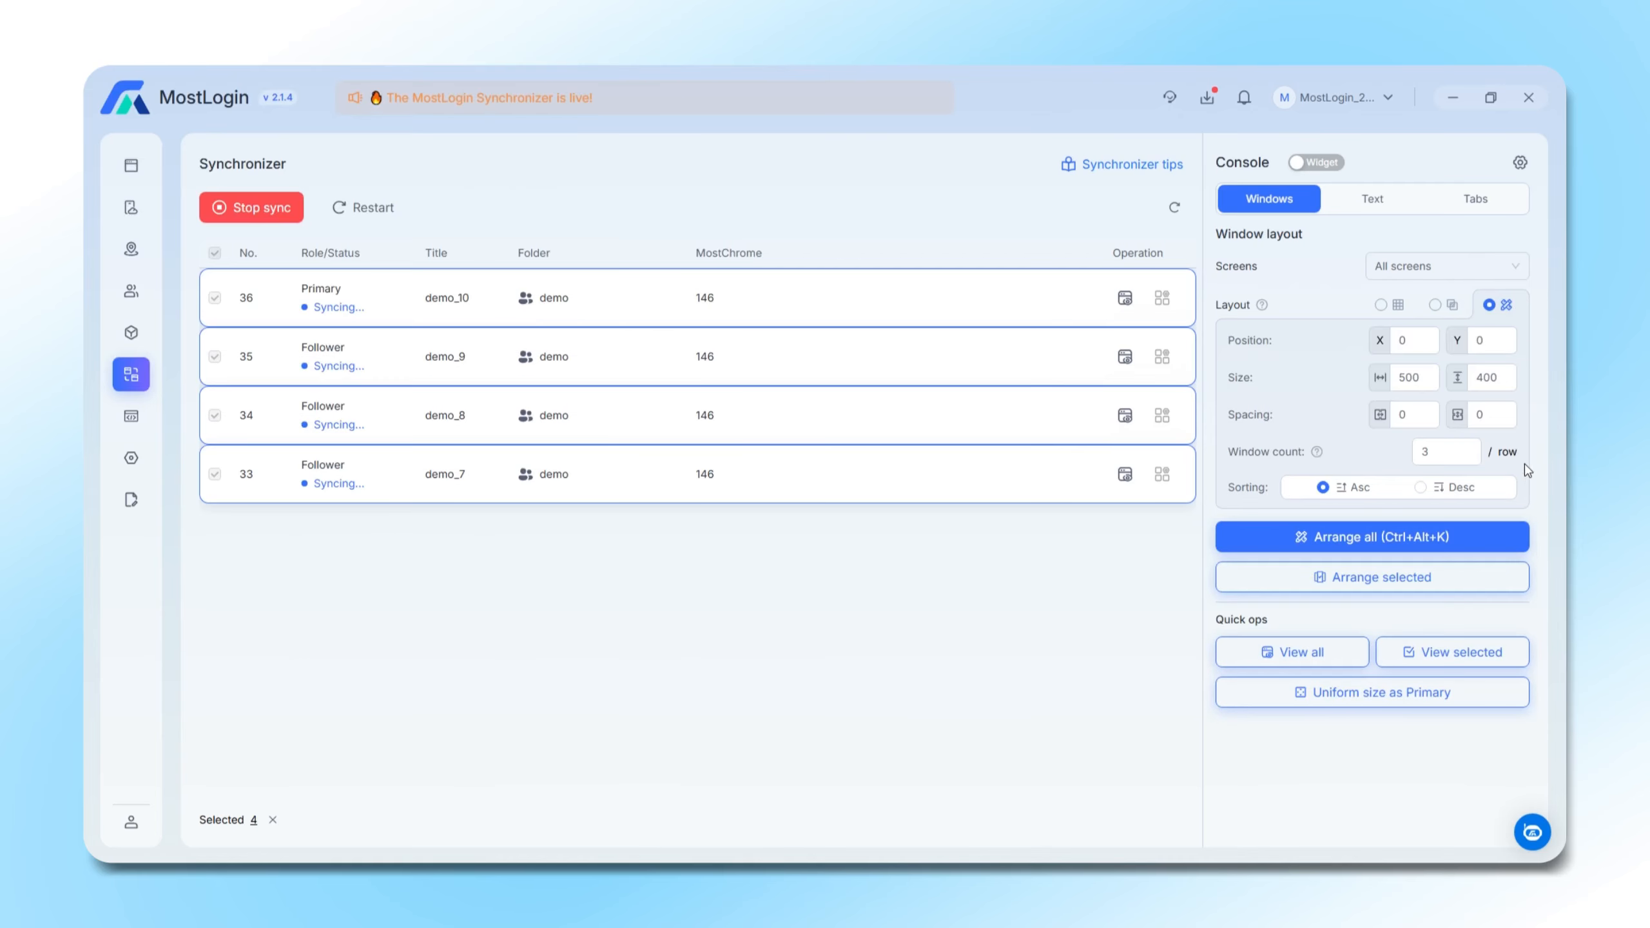
click(1456, 489)
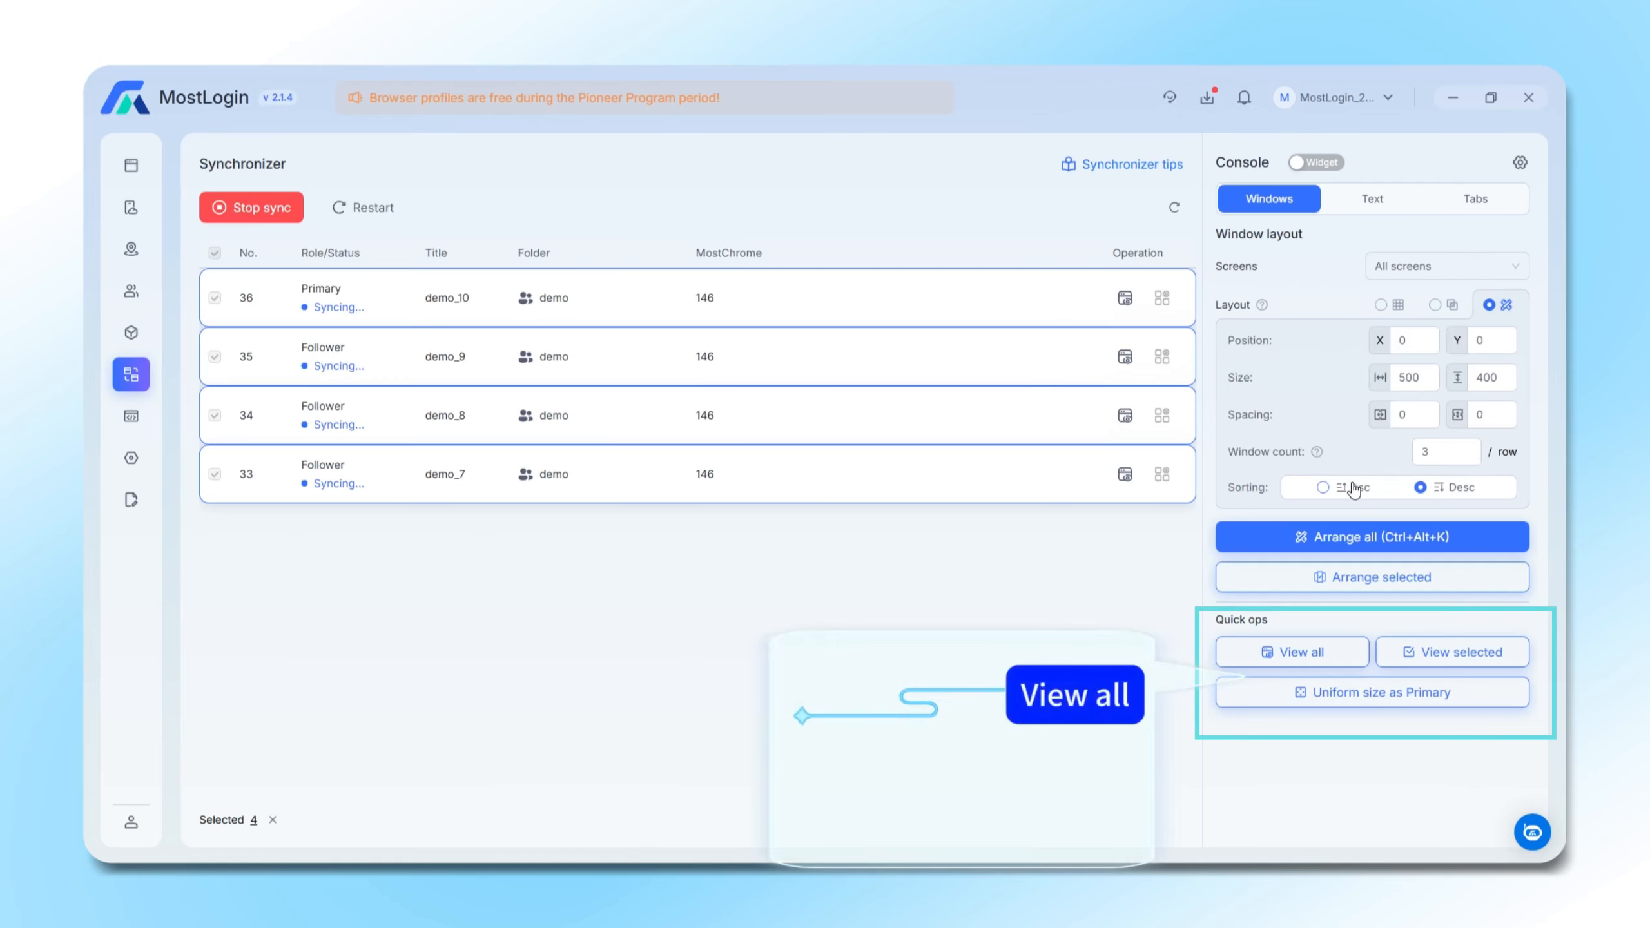
click(1434, 541)
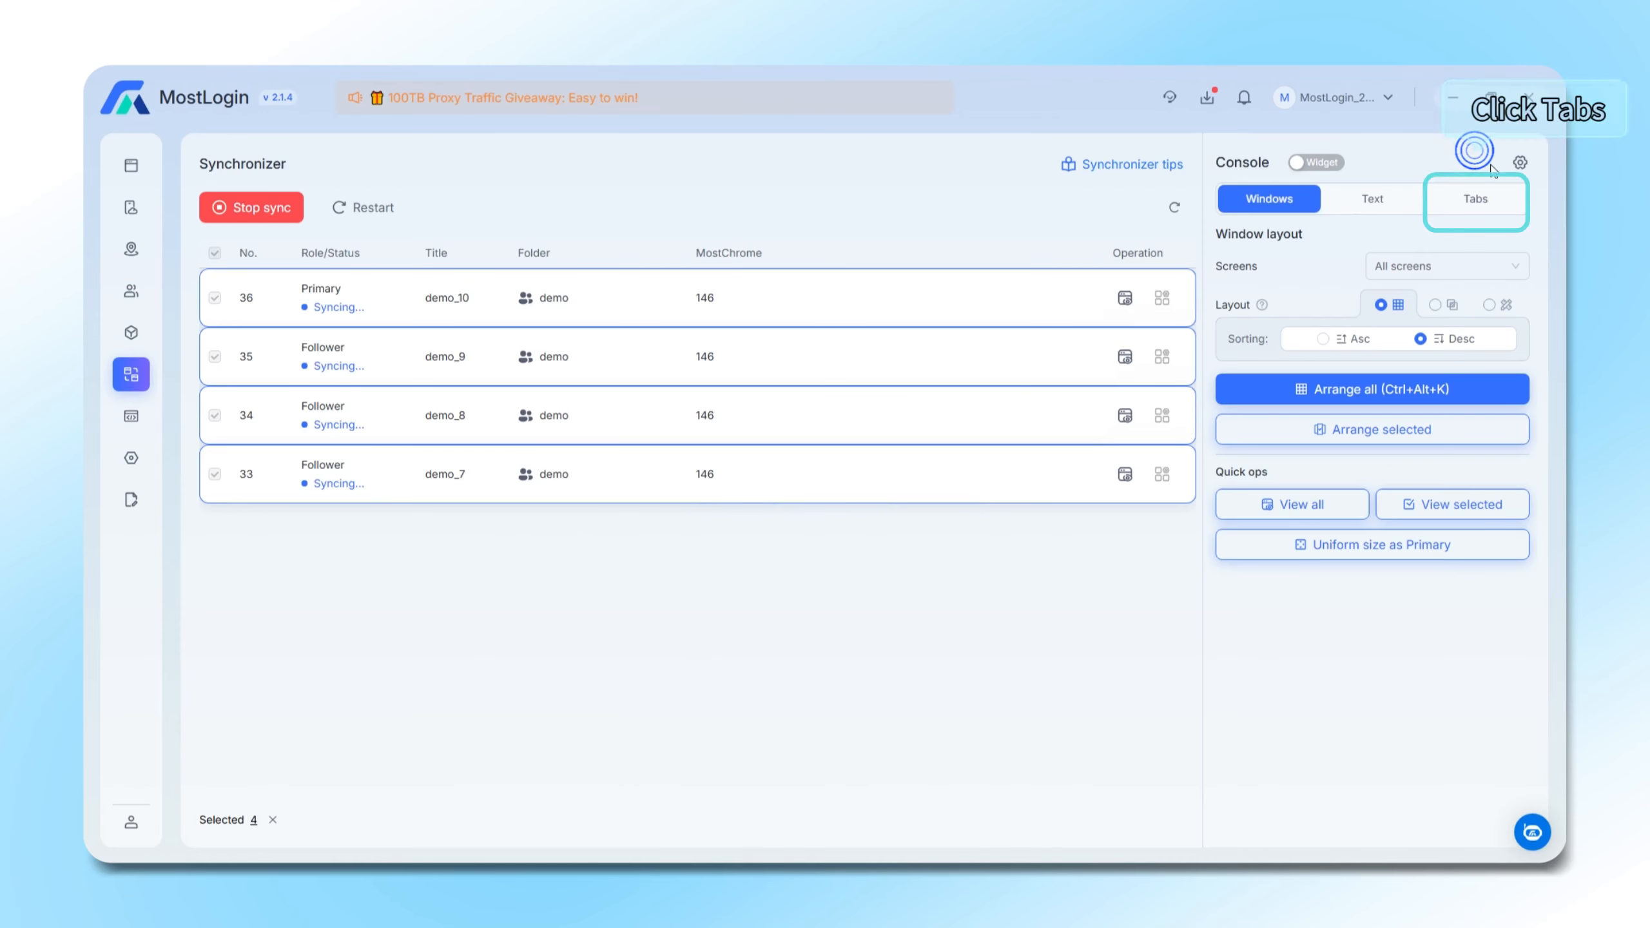
click(1476, 198)
click(1405, 354)
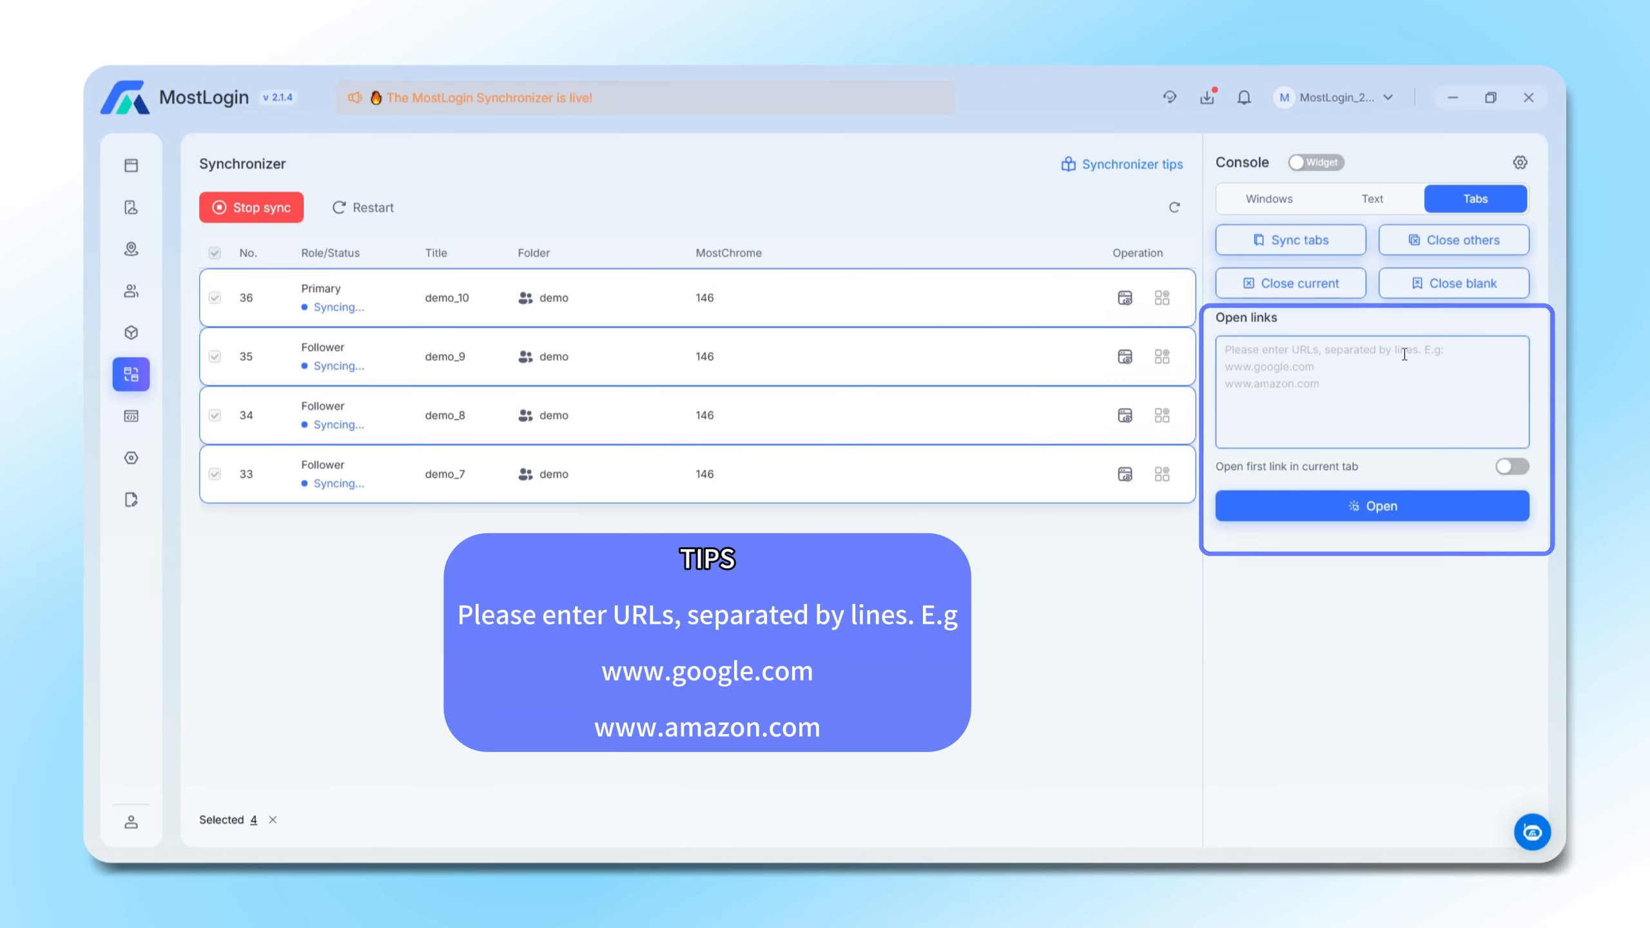
text(www.amazon.com)
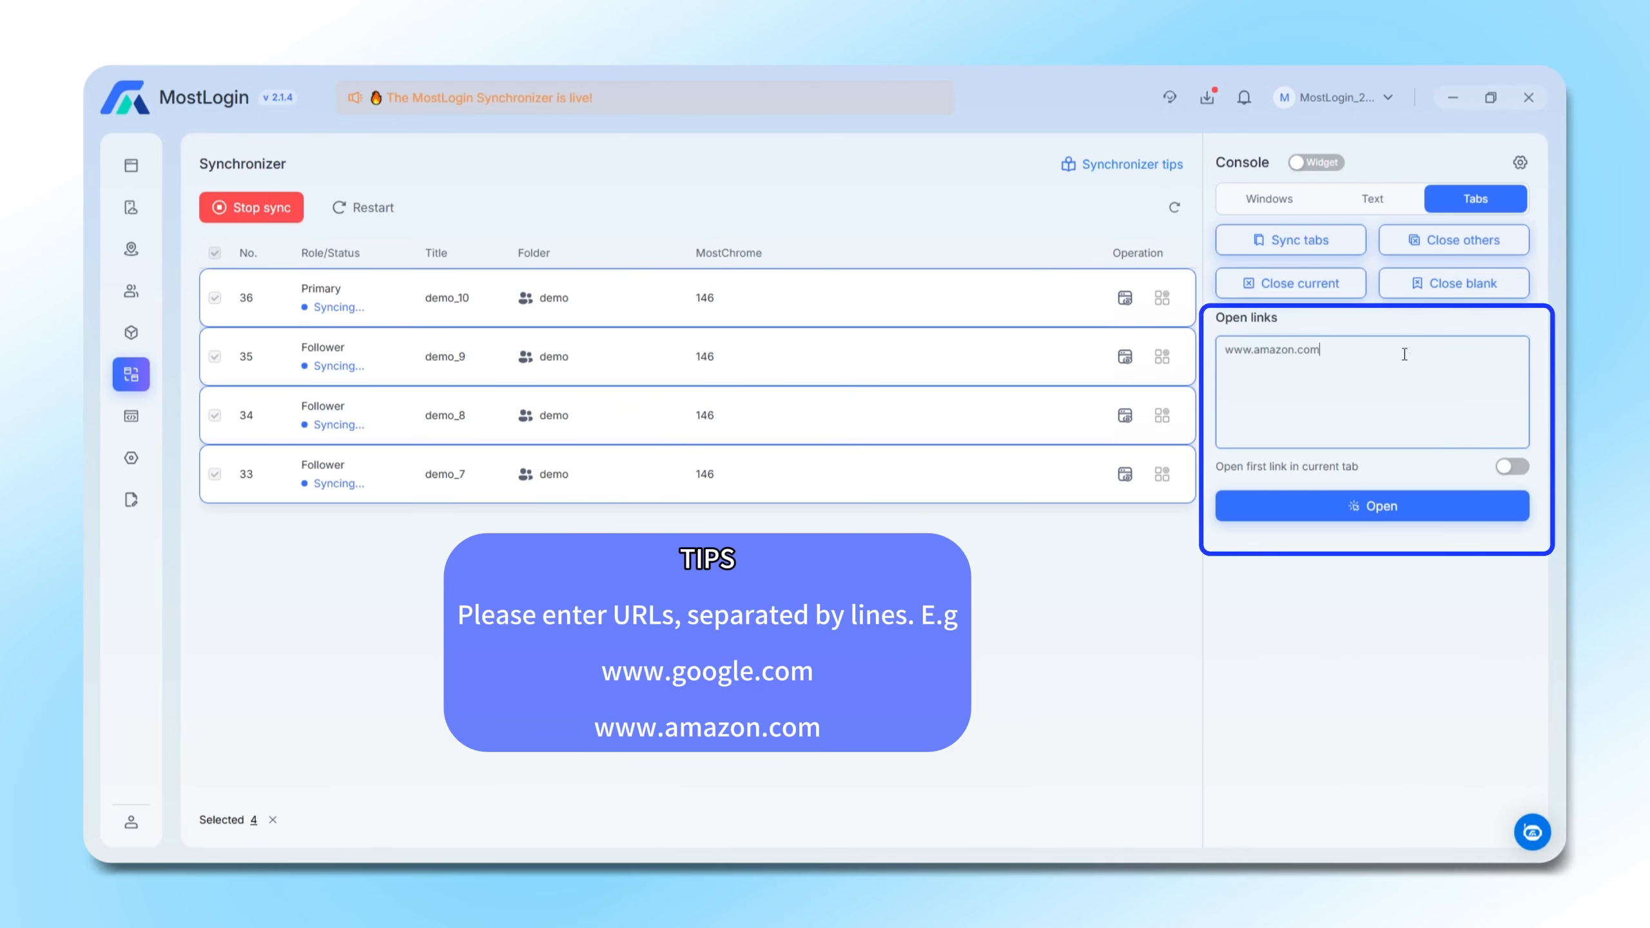
click(1451, 520)
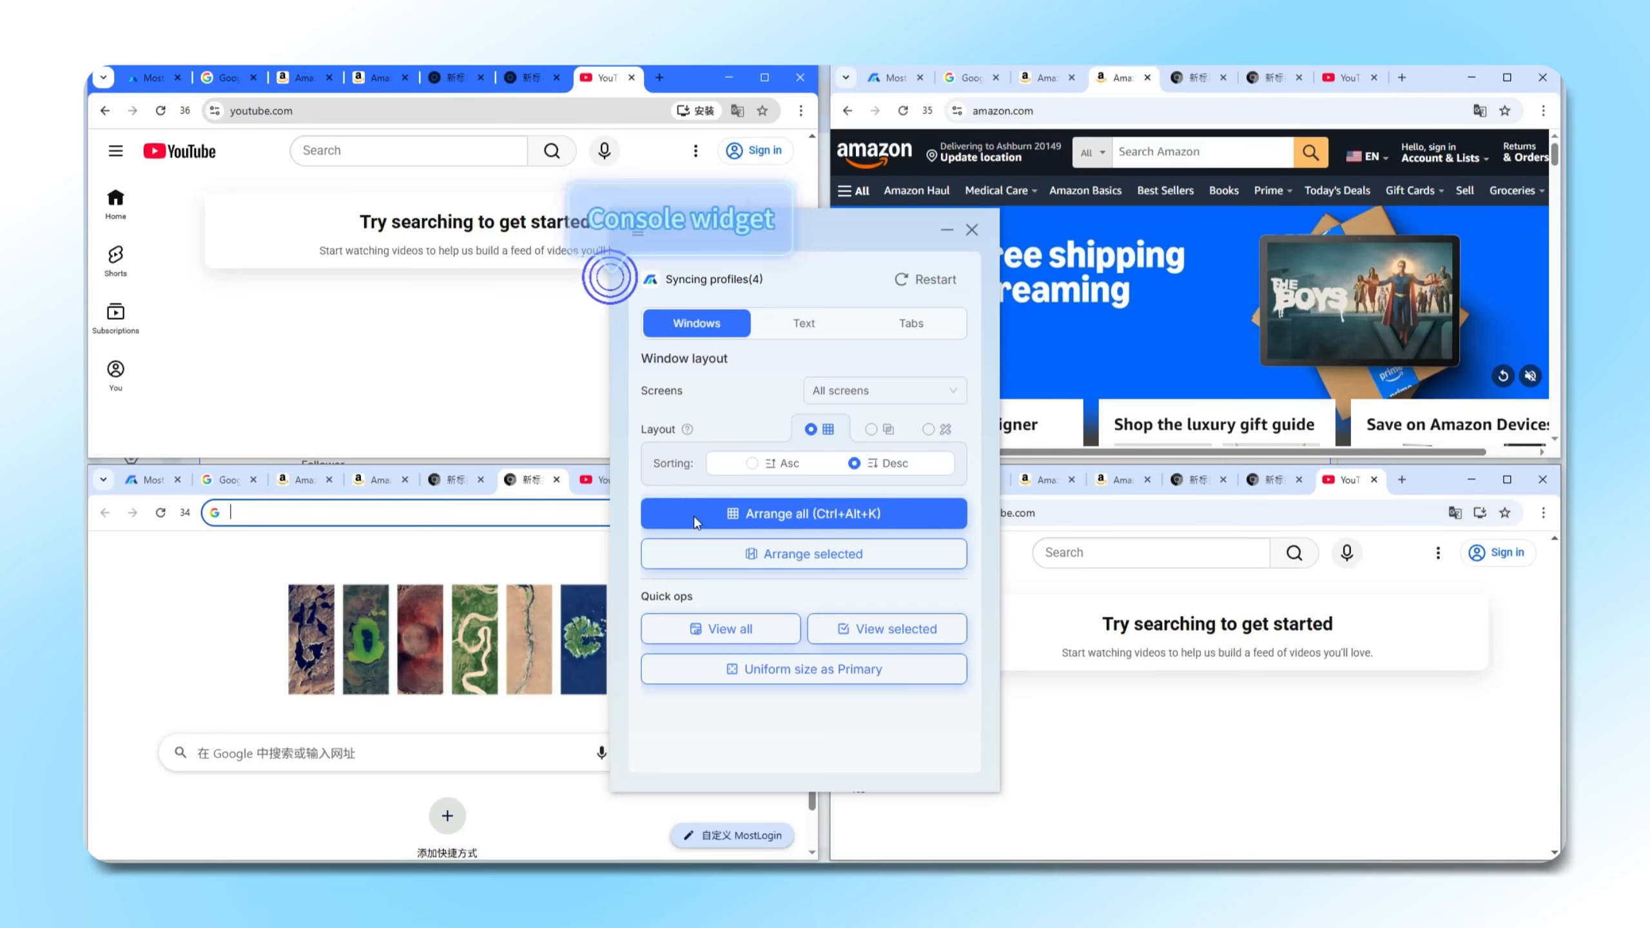
Sync the primary window's tabs to all follower windows with the console widget
click(938, 326)
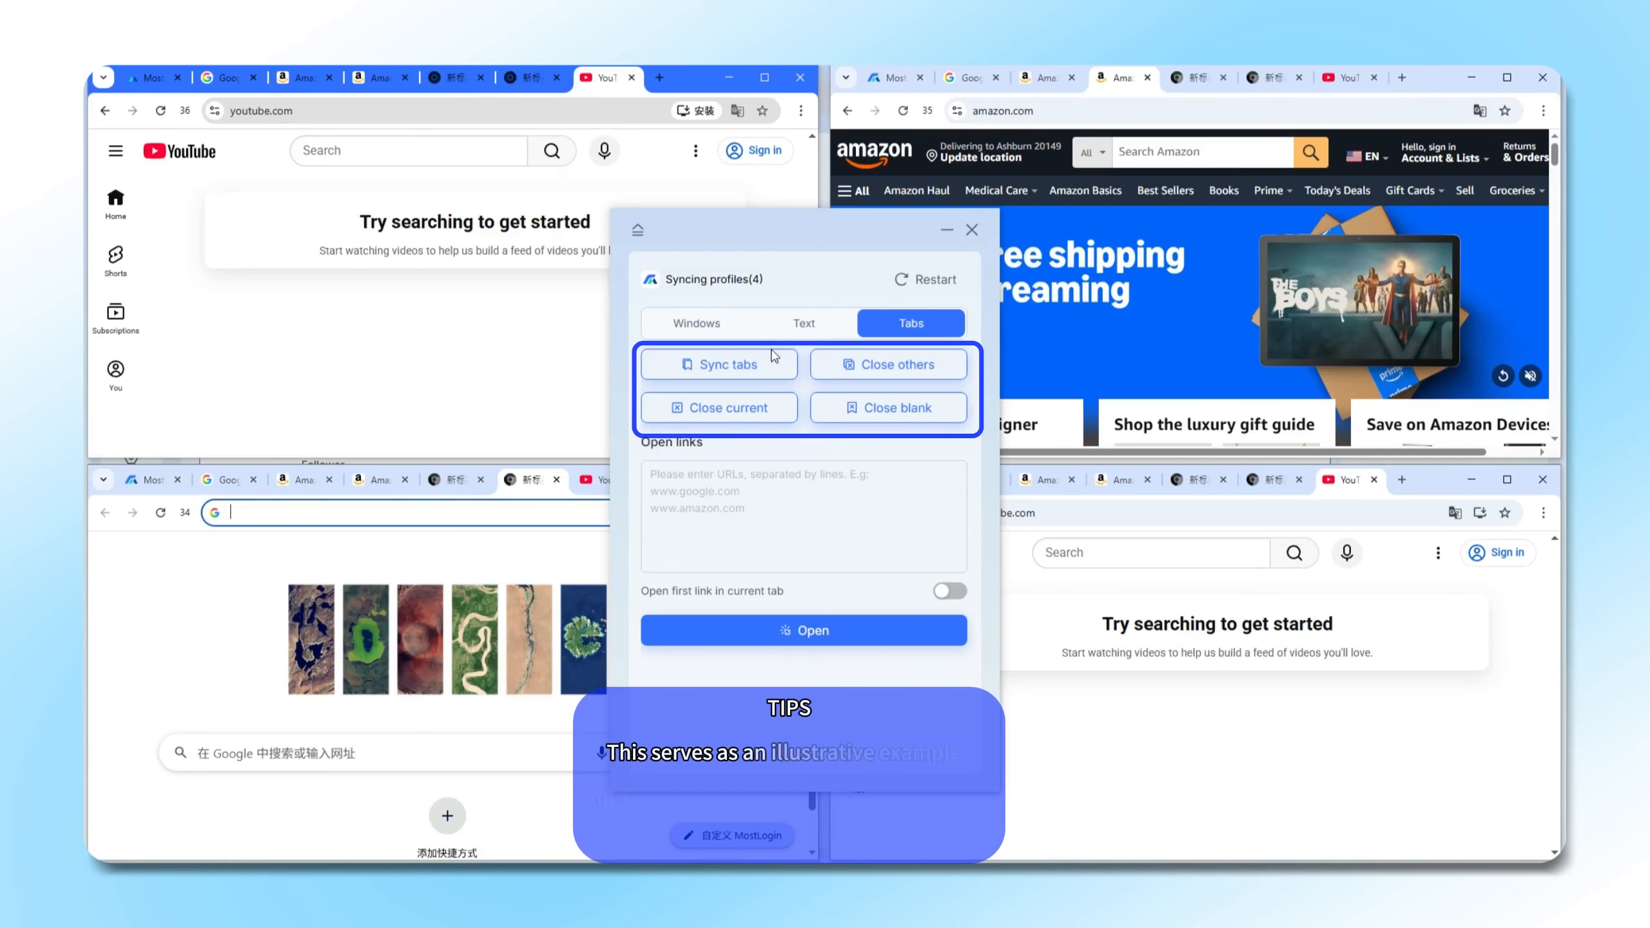
click(731, 365)
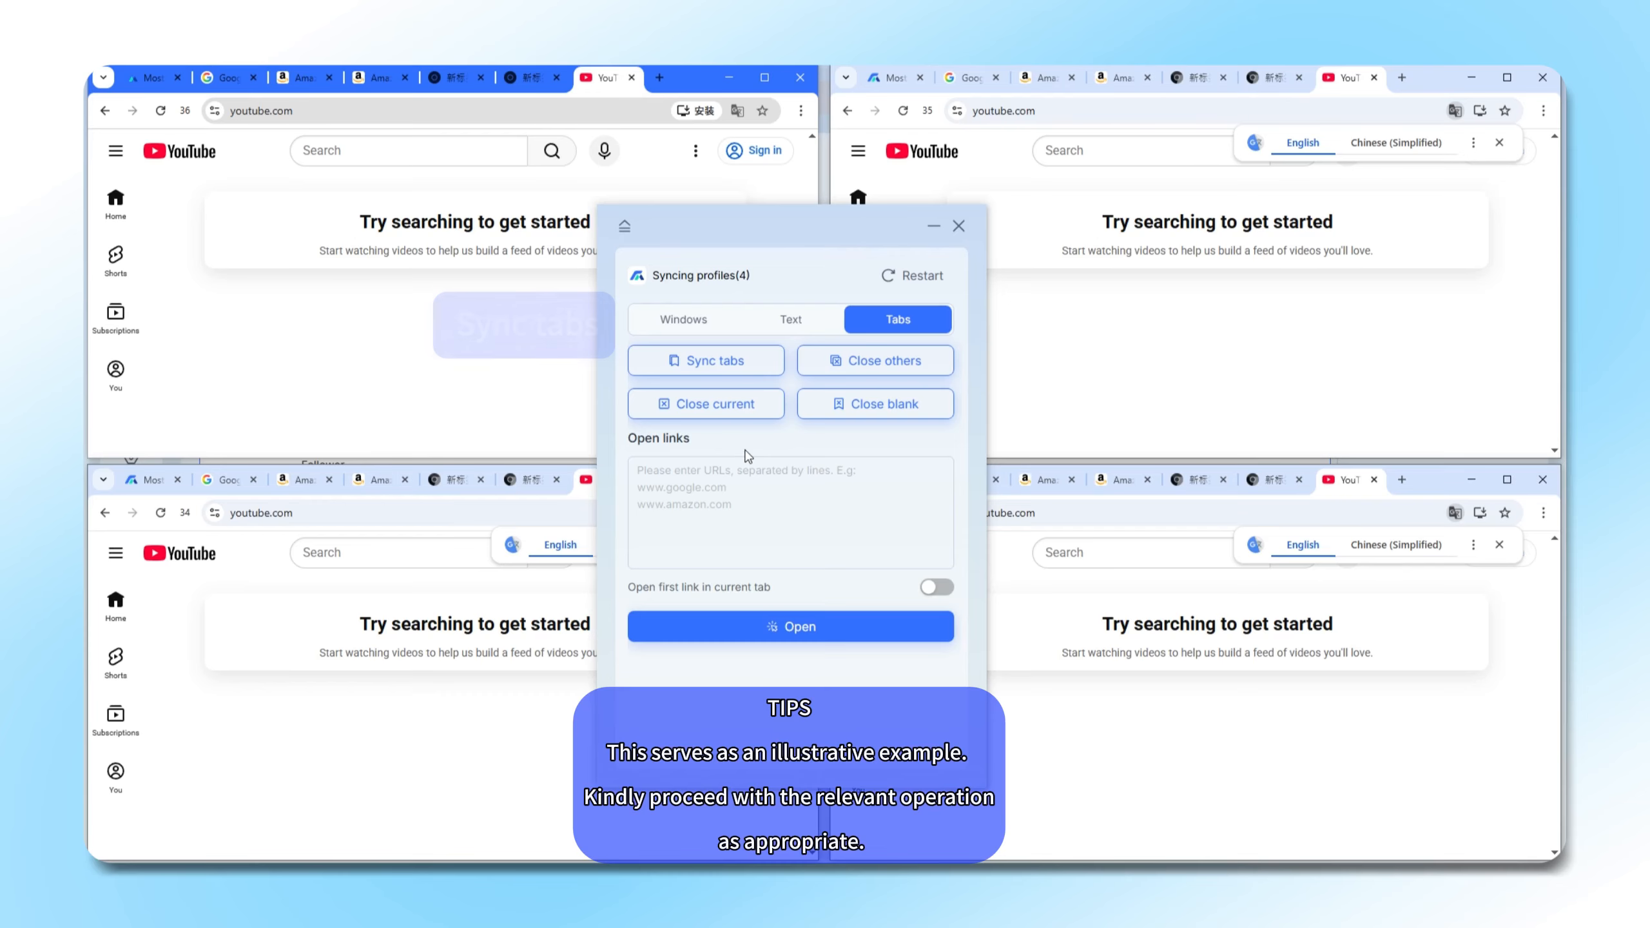
Try closing the current tab, the other tabs and the blank tabs across all synced windows
click(734, 415)
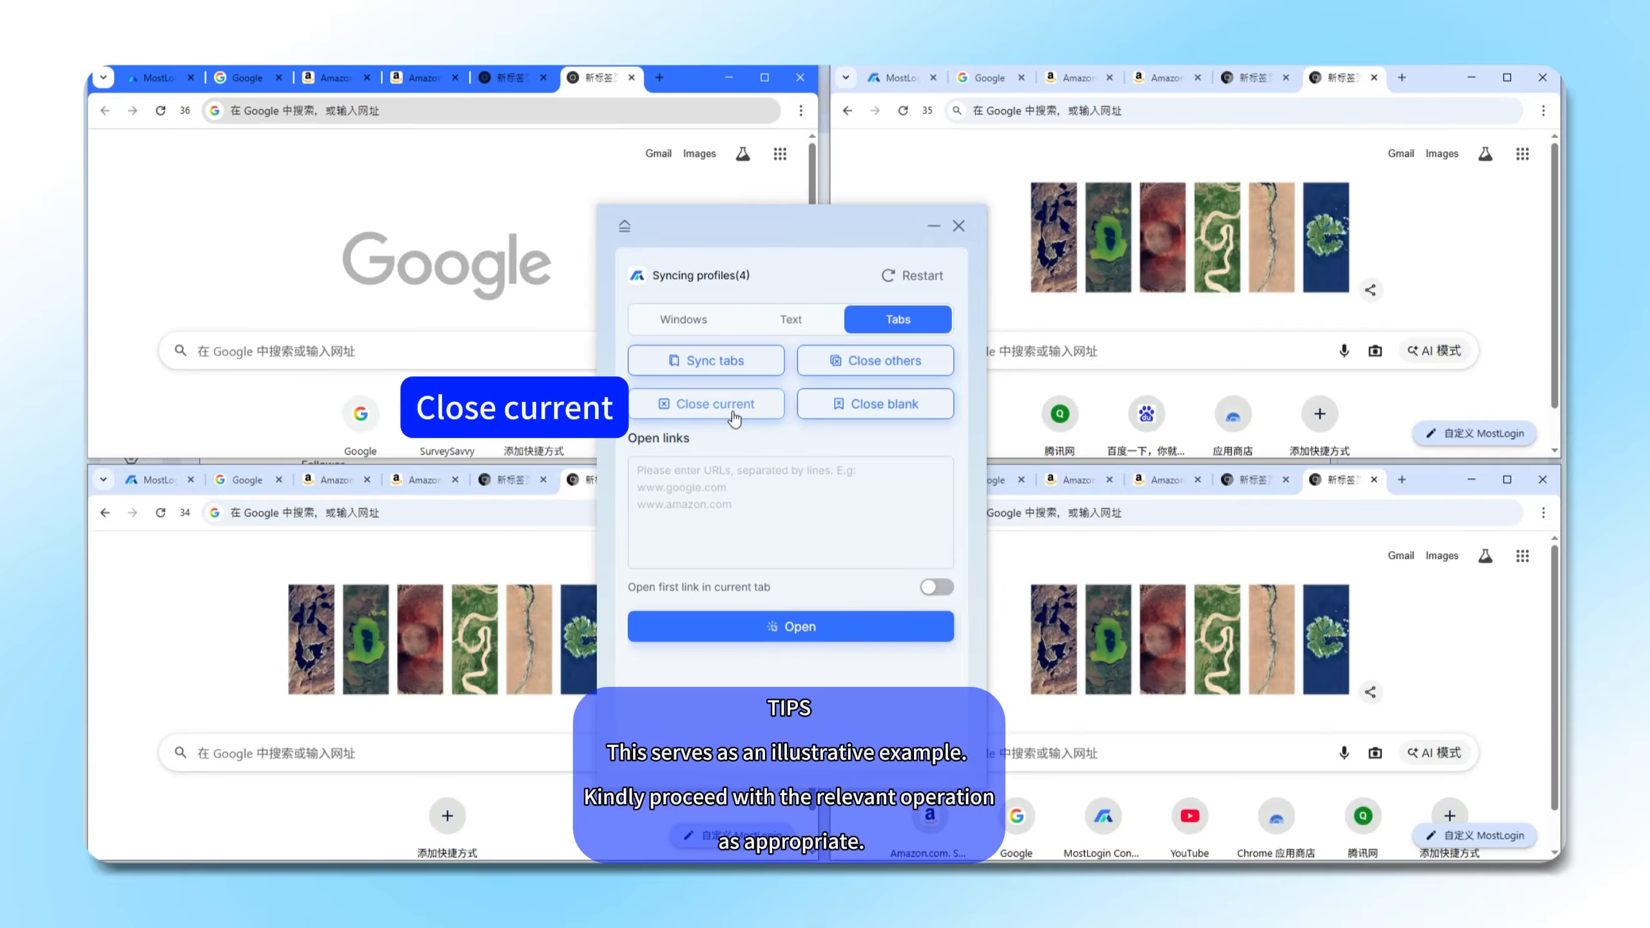
click(935, 360)
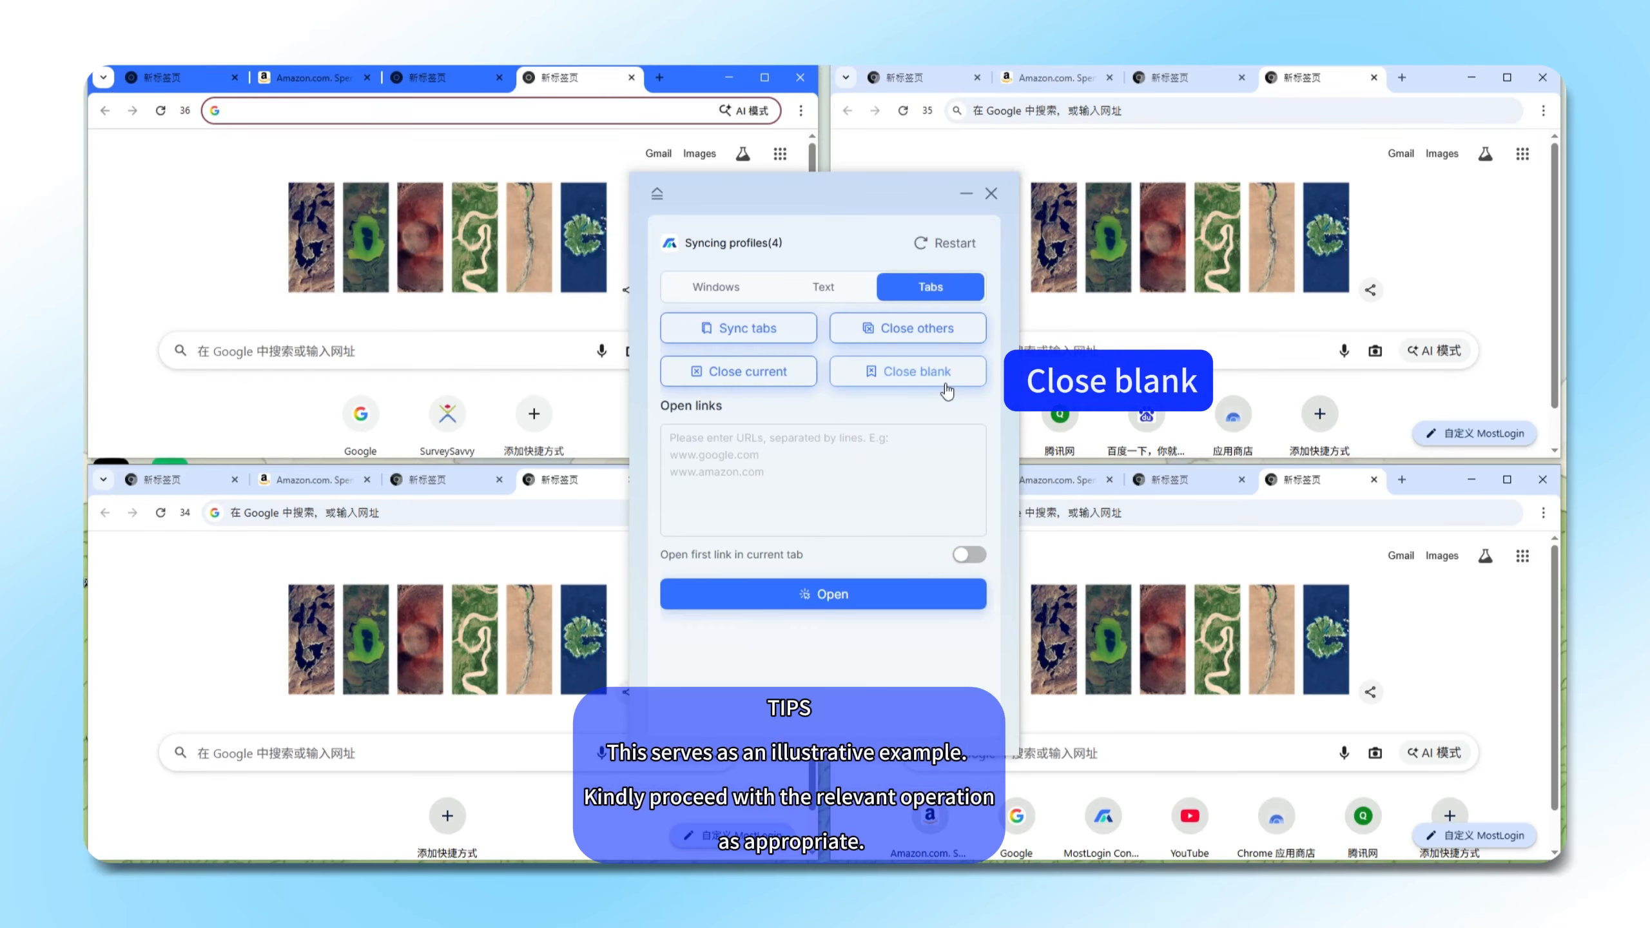
click(946, 388)
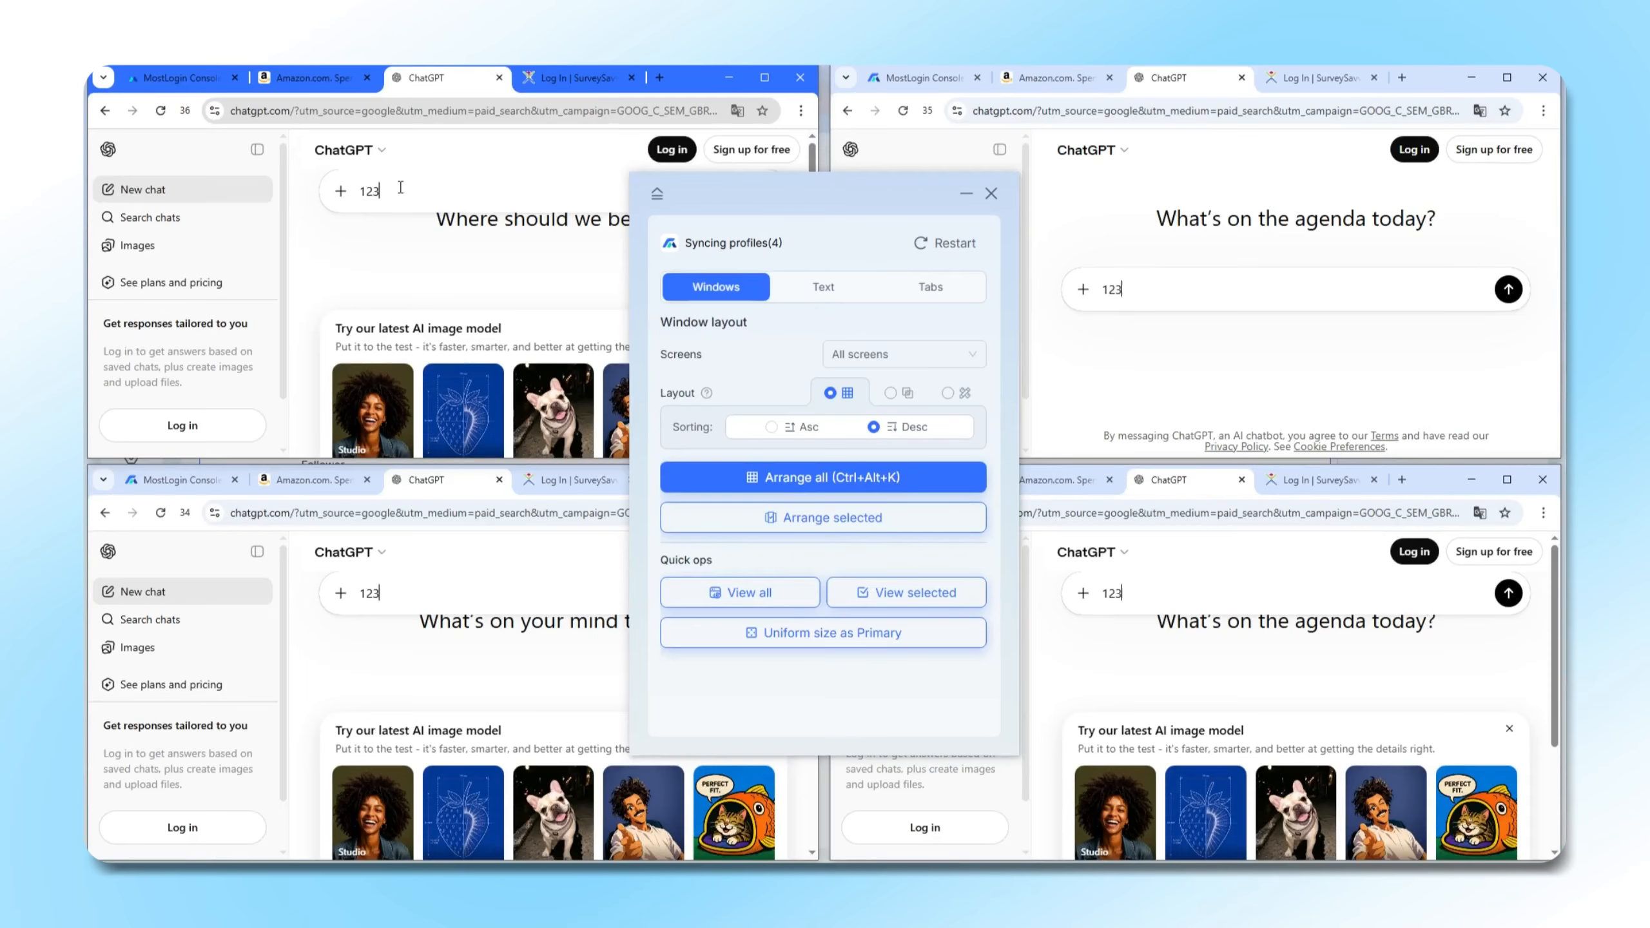
Complete the ChatGPT prompt as 123456789 in the primary window and input the widget's unified text into the synced windows
text(56789)
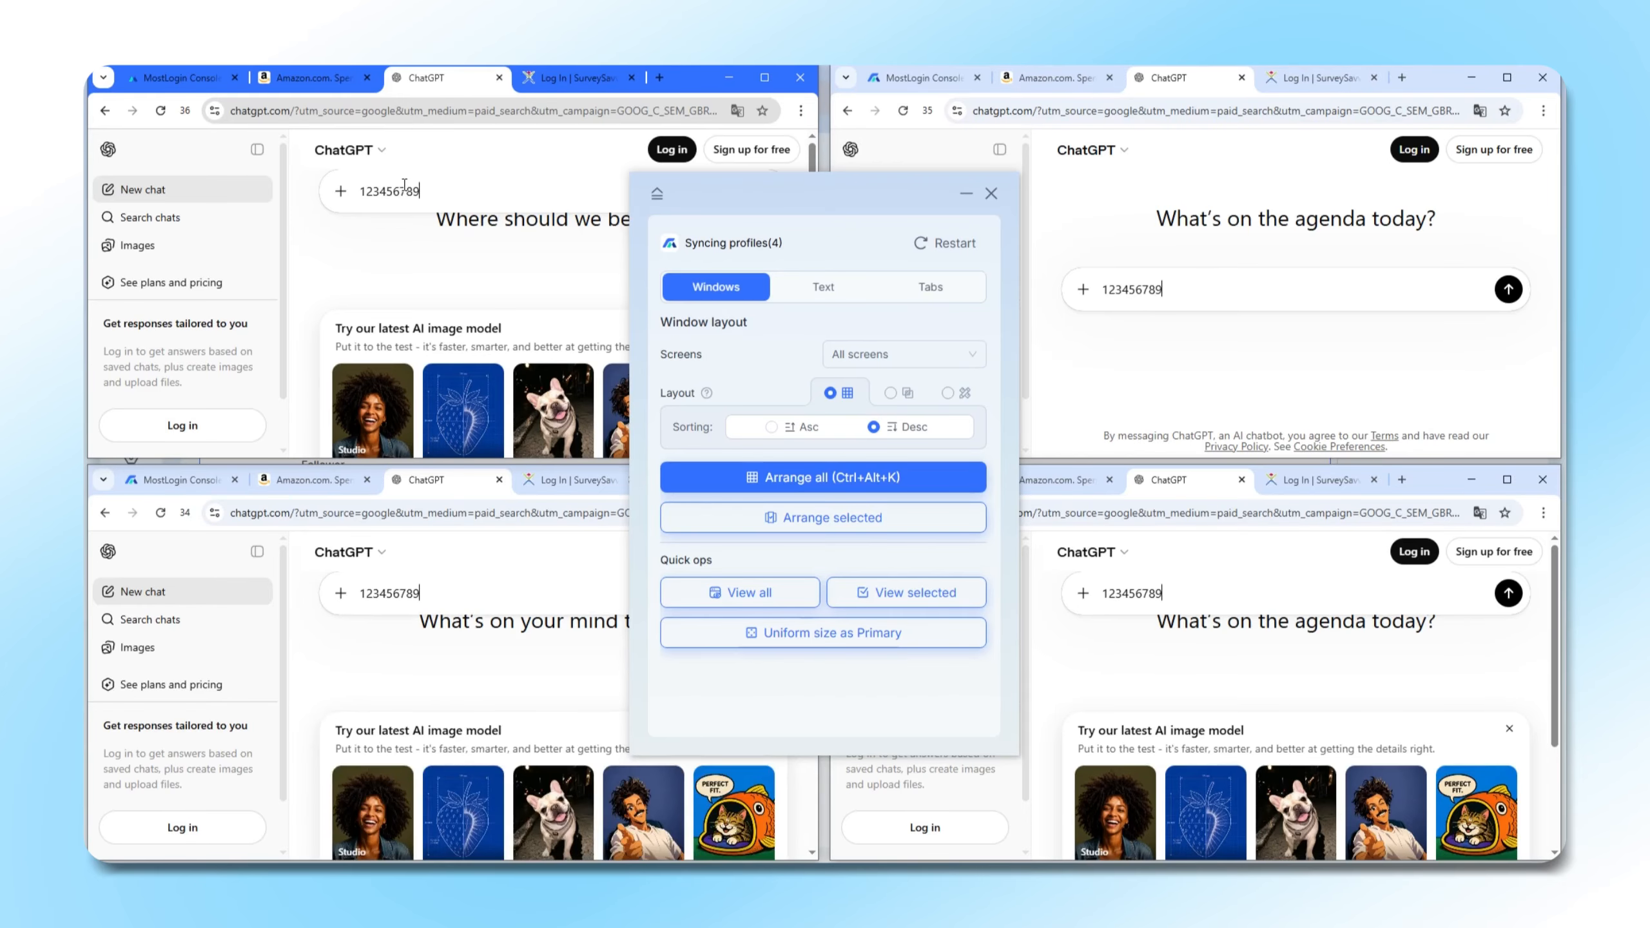
click(817, 288)
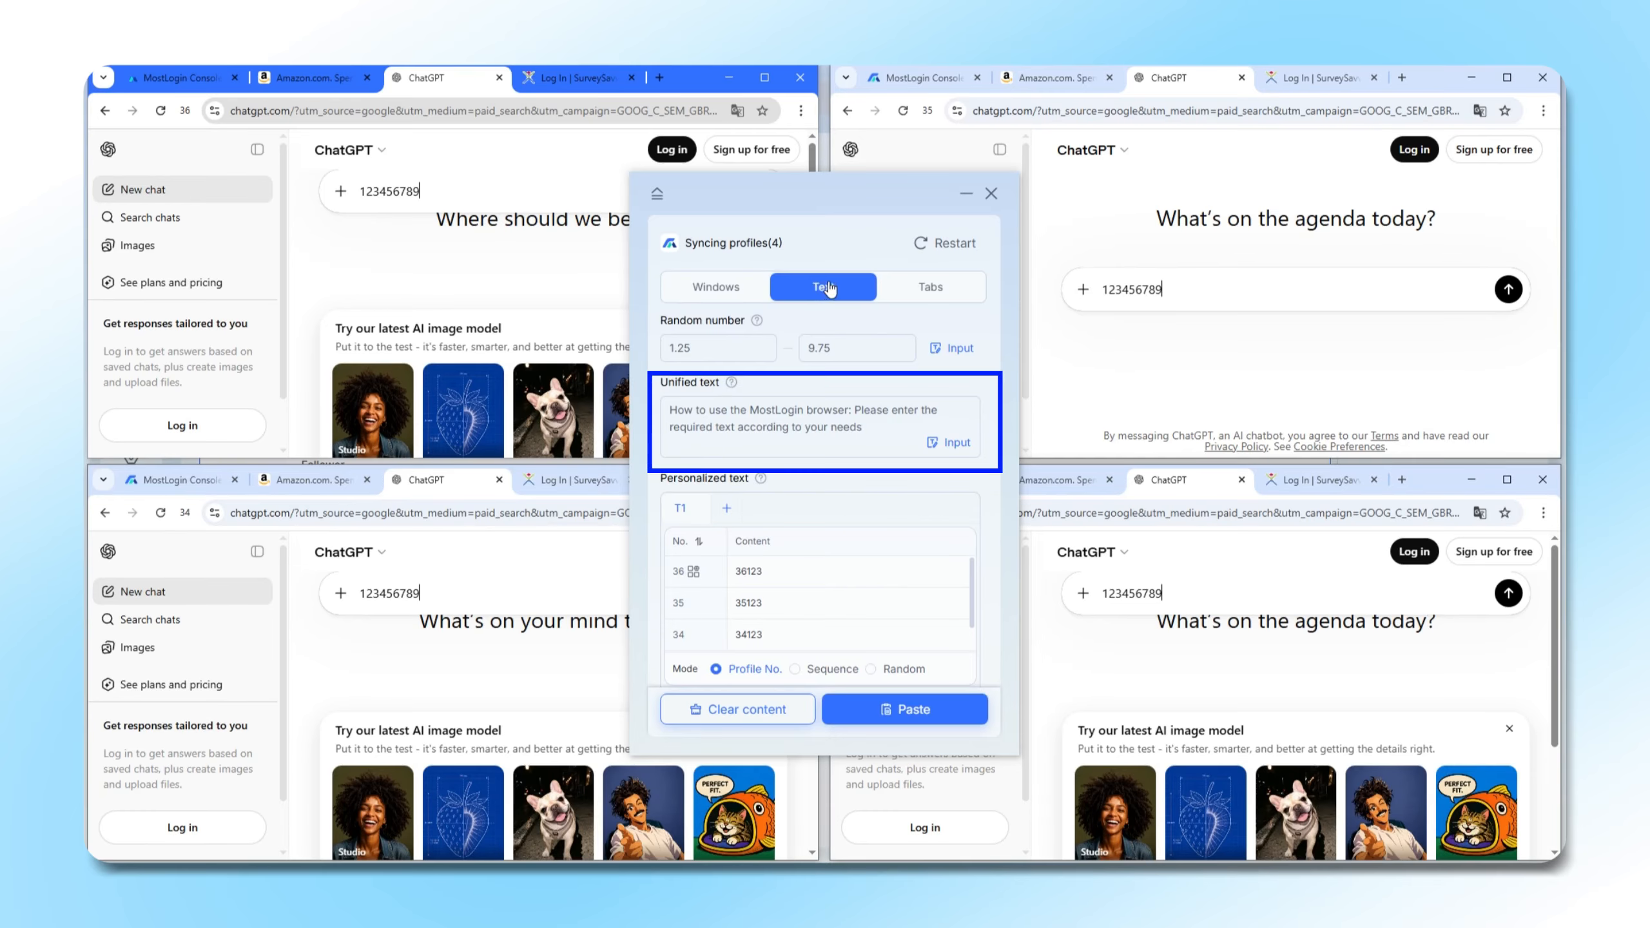
click(948, 442)
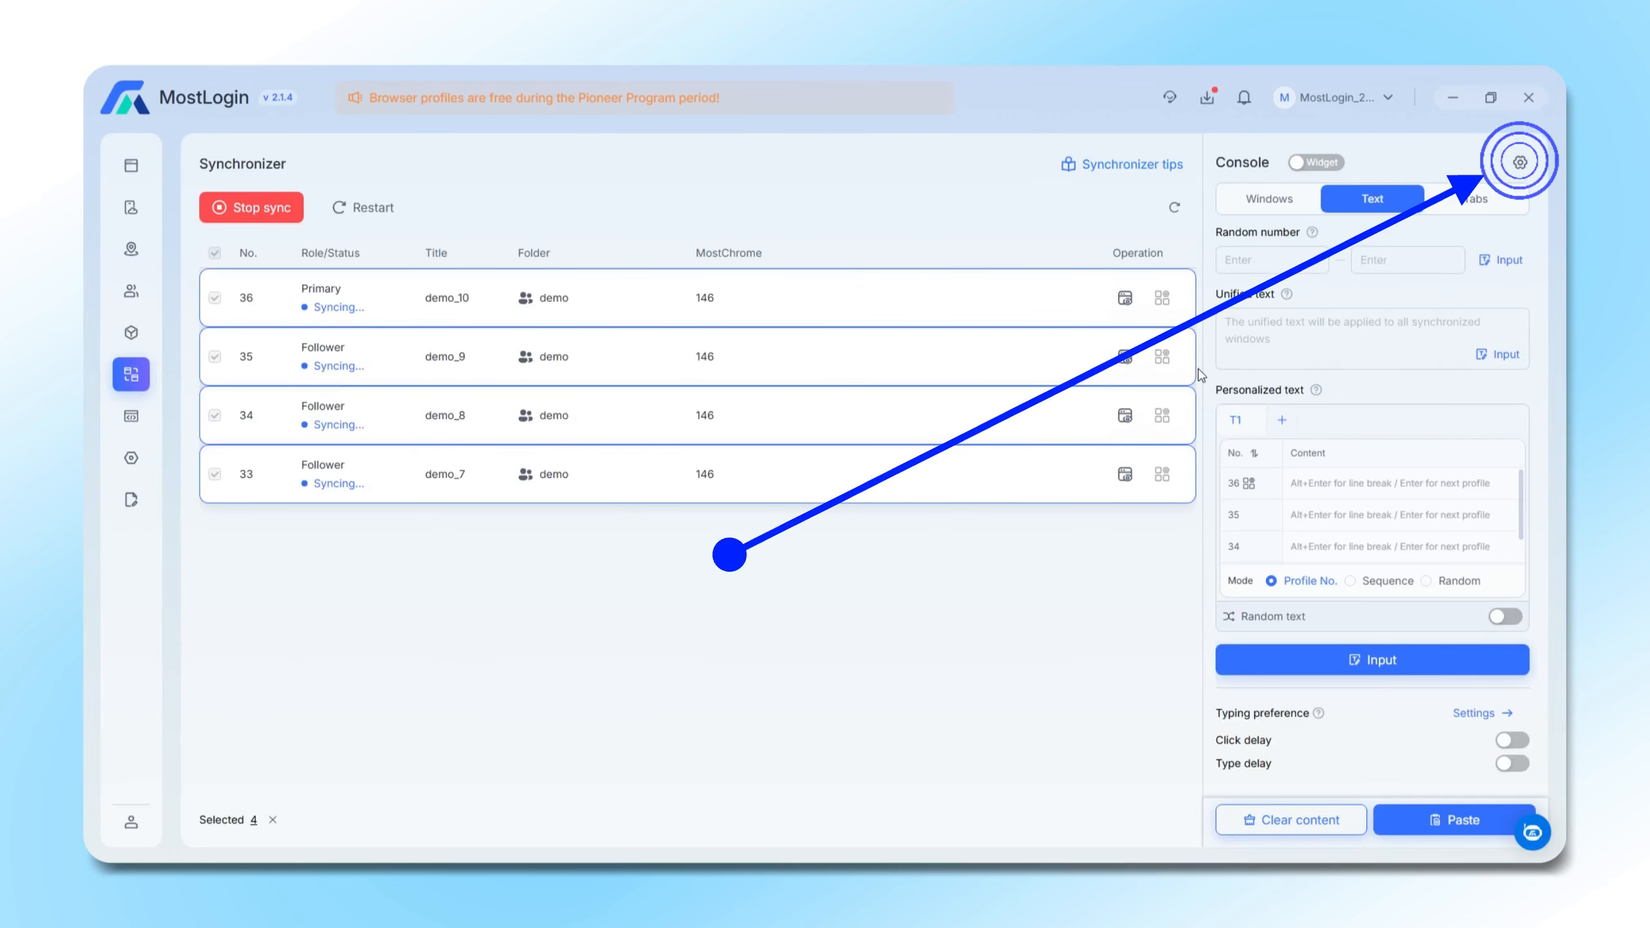
Open the synchronizer console's settings
click(1519, 162)
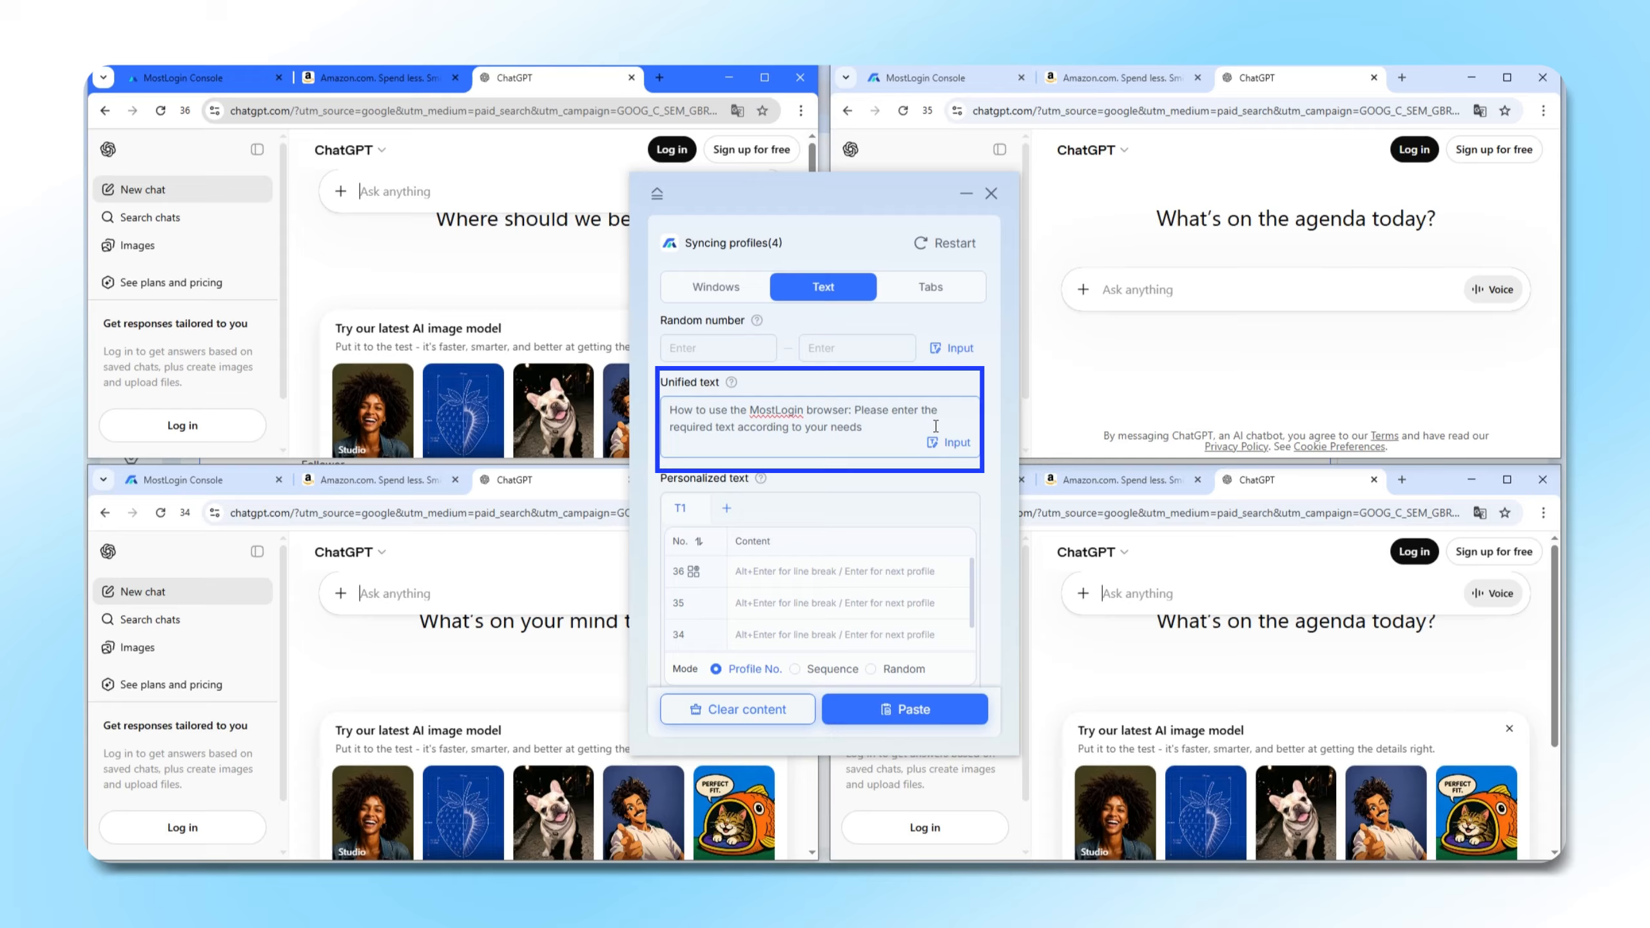
Enter "How to use the MostLogin browser: Please enter the required text according to your needs" as unified text and input it into all ChatGPT prompts
click(948, 442)
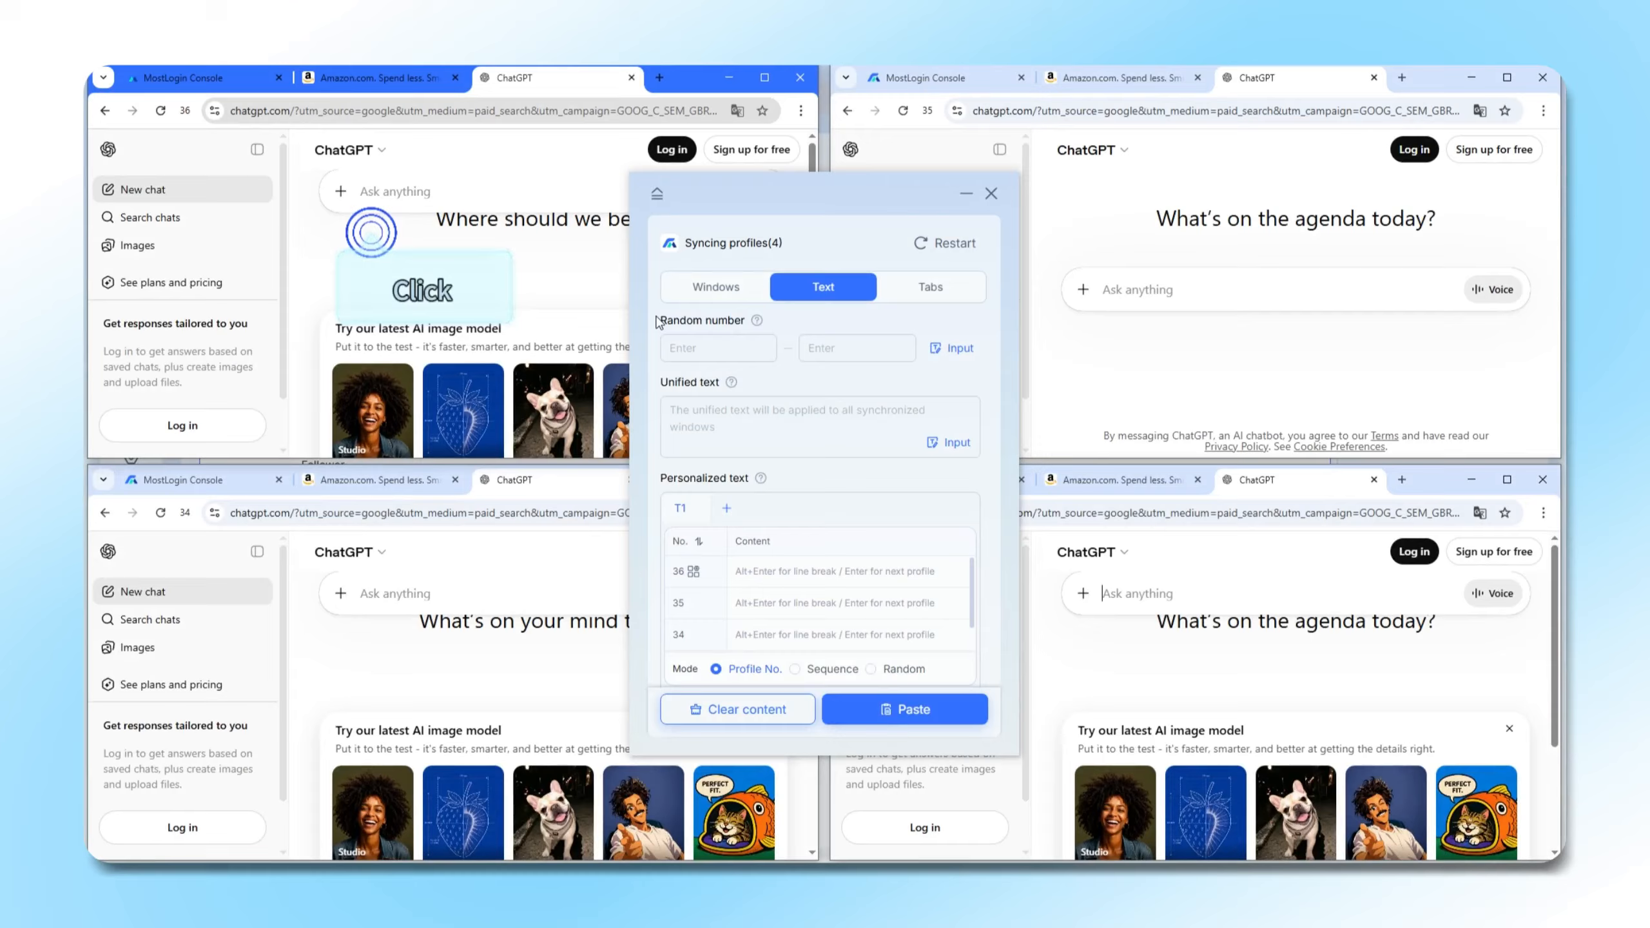
click(711, 414)
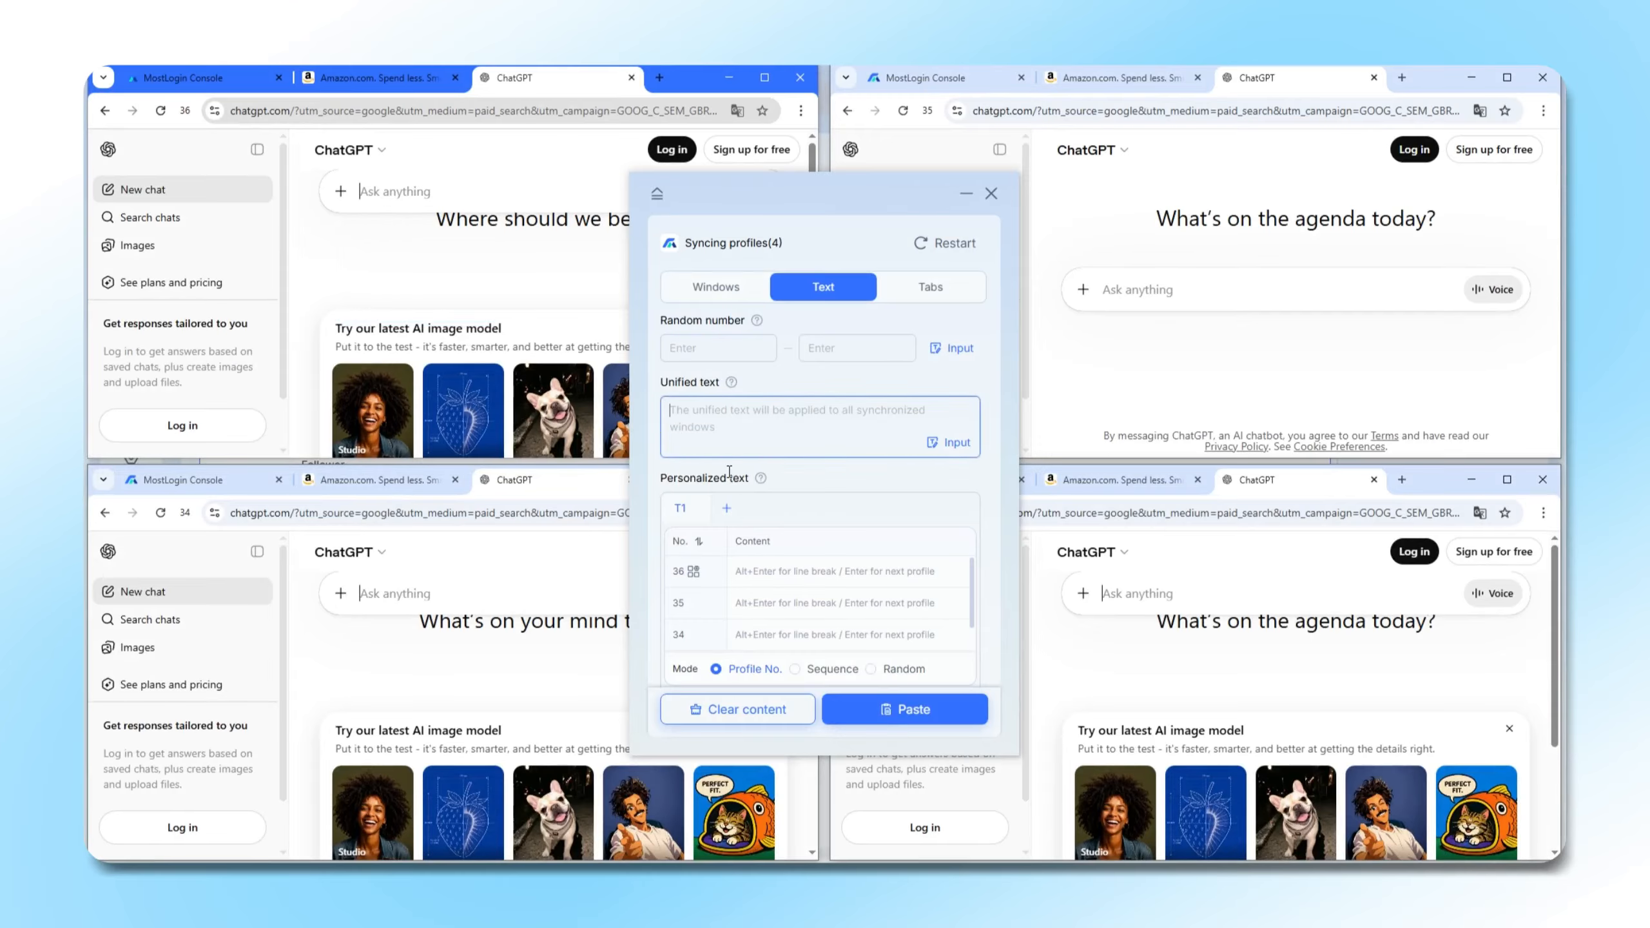
text(How to use the MostLogin browser: Please enter the required text according to your needs)
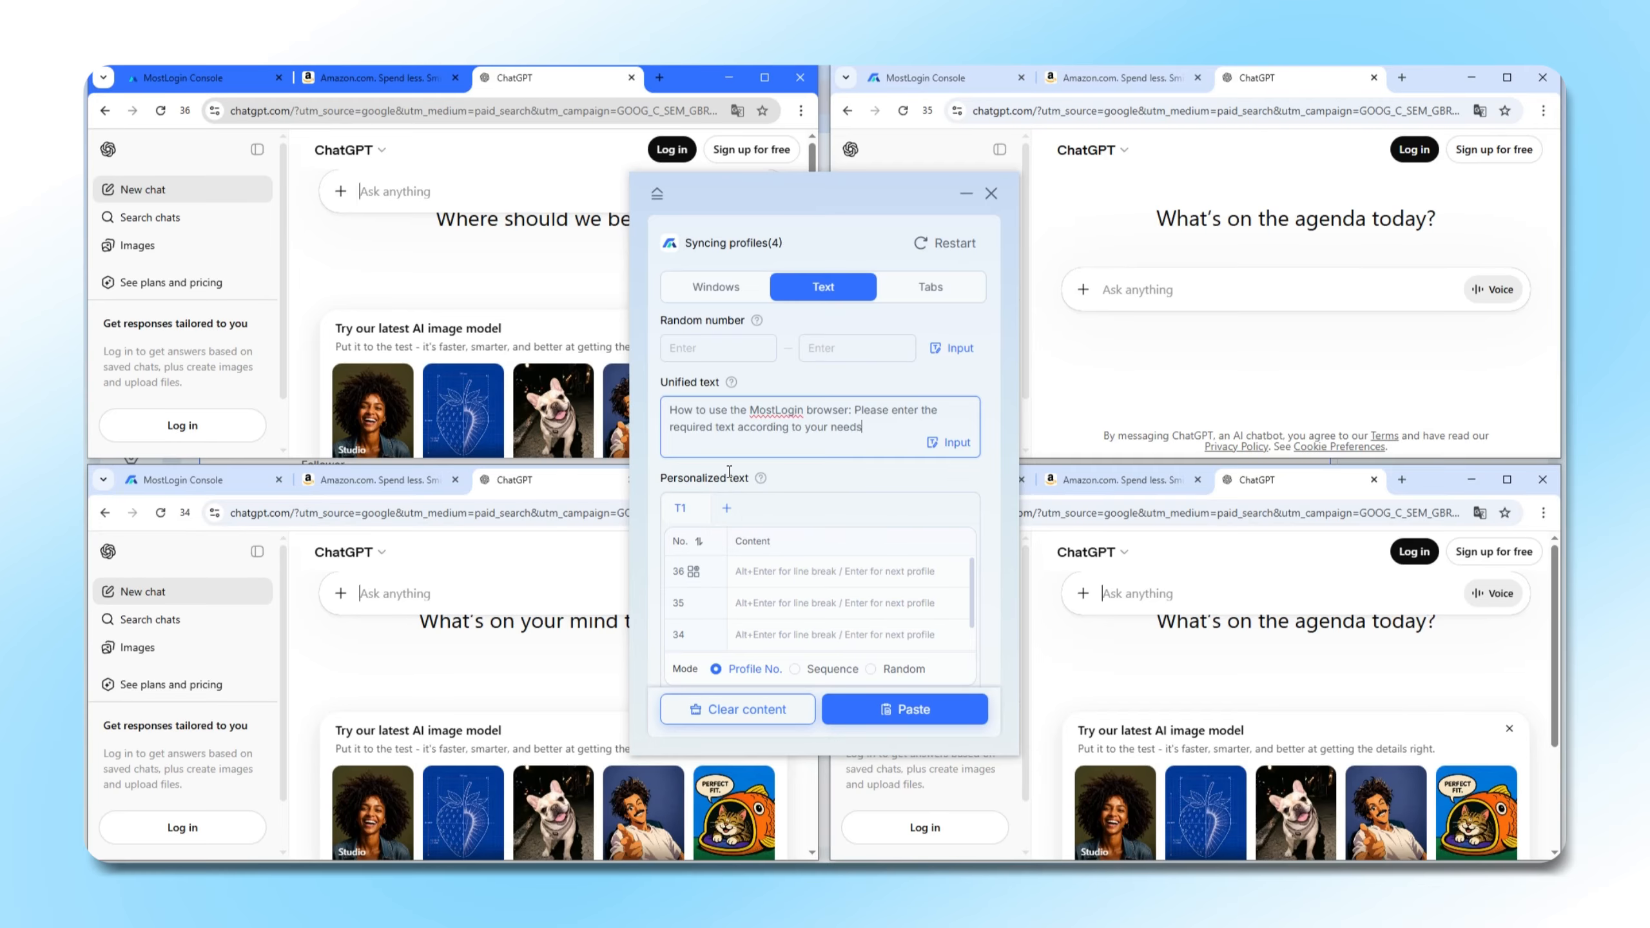
click(948, 442)
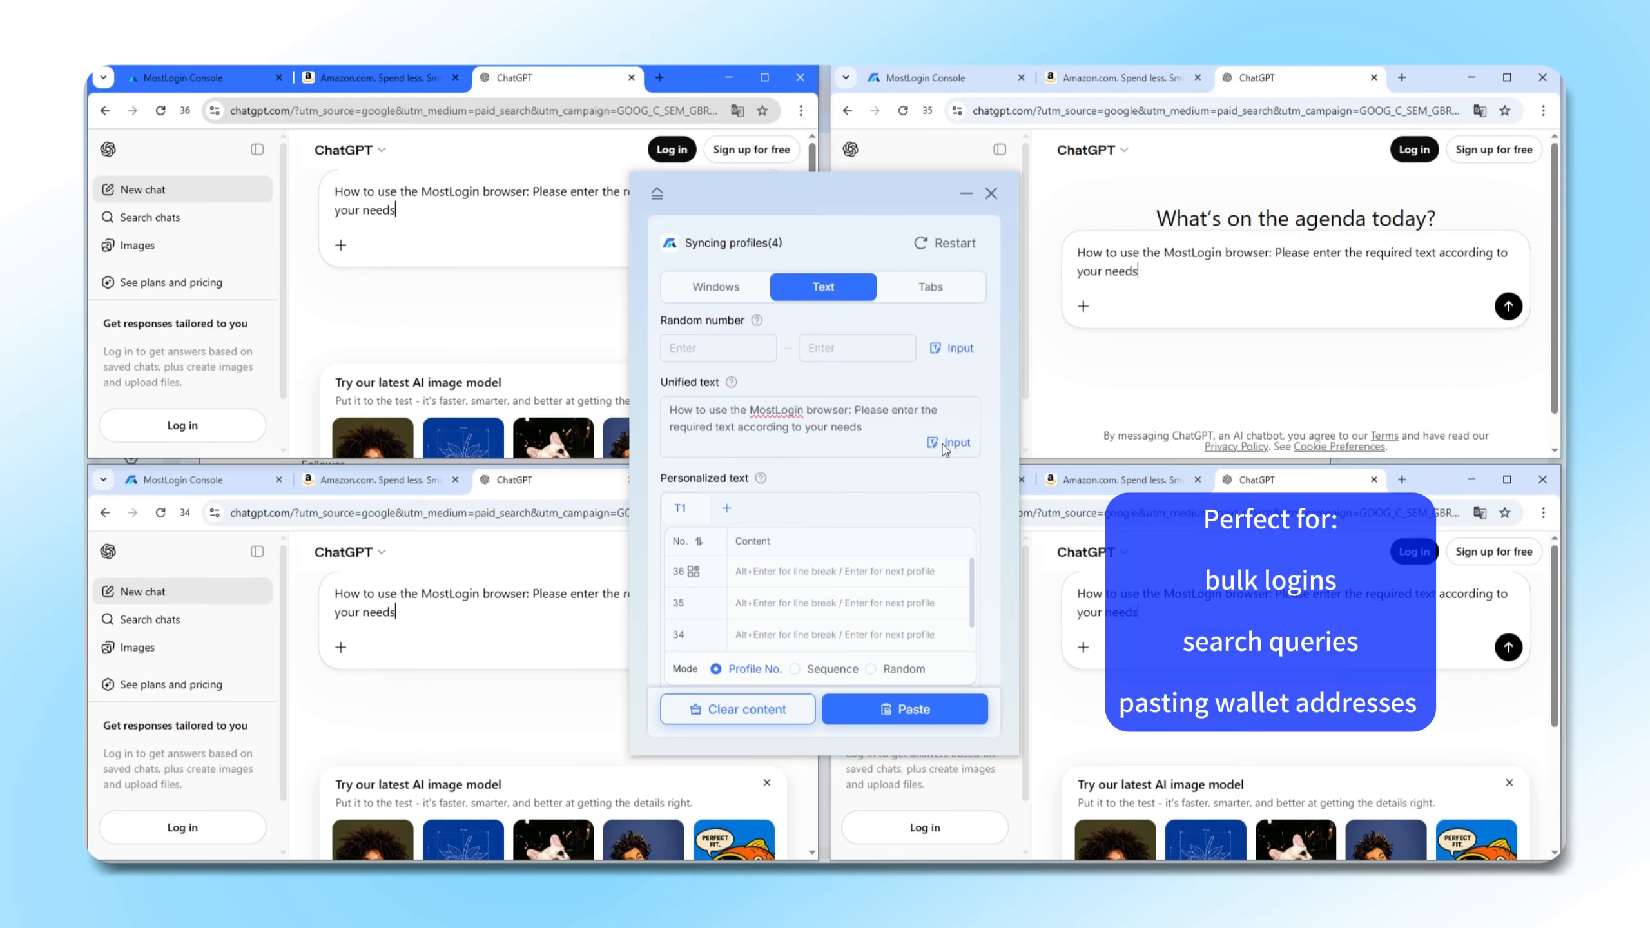
Collapse and expand the console widget, and open SurveySavvy's login page in all windows from the primary window
click(655, 195)
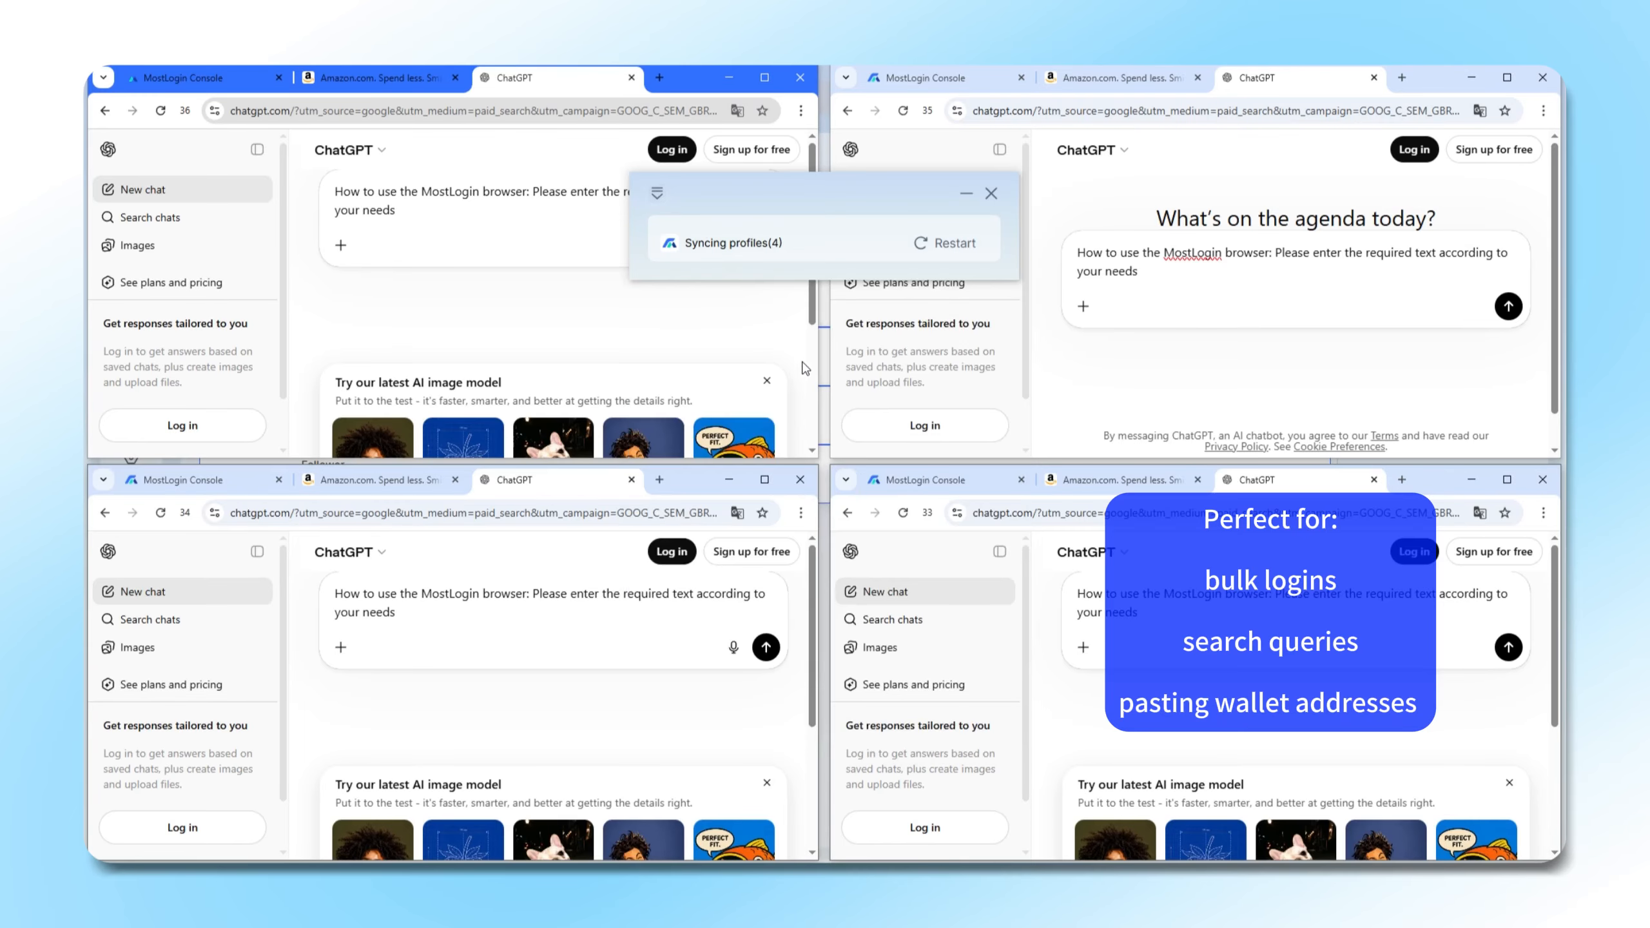
click(657, 194)
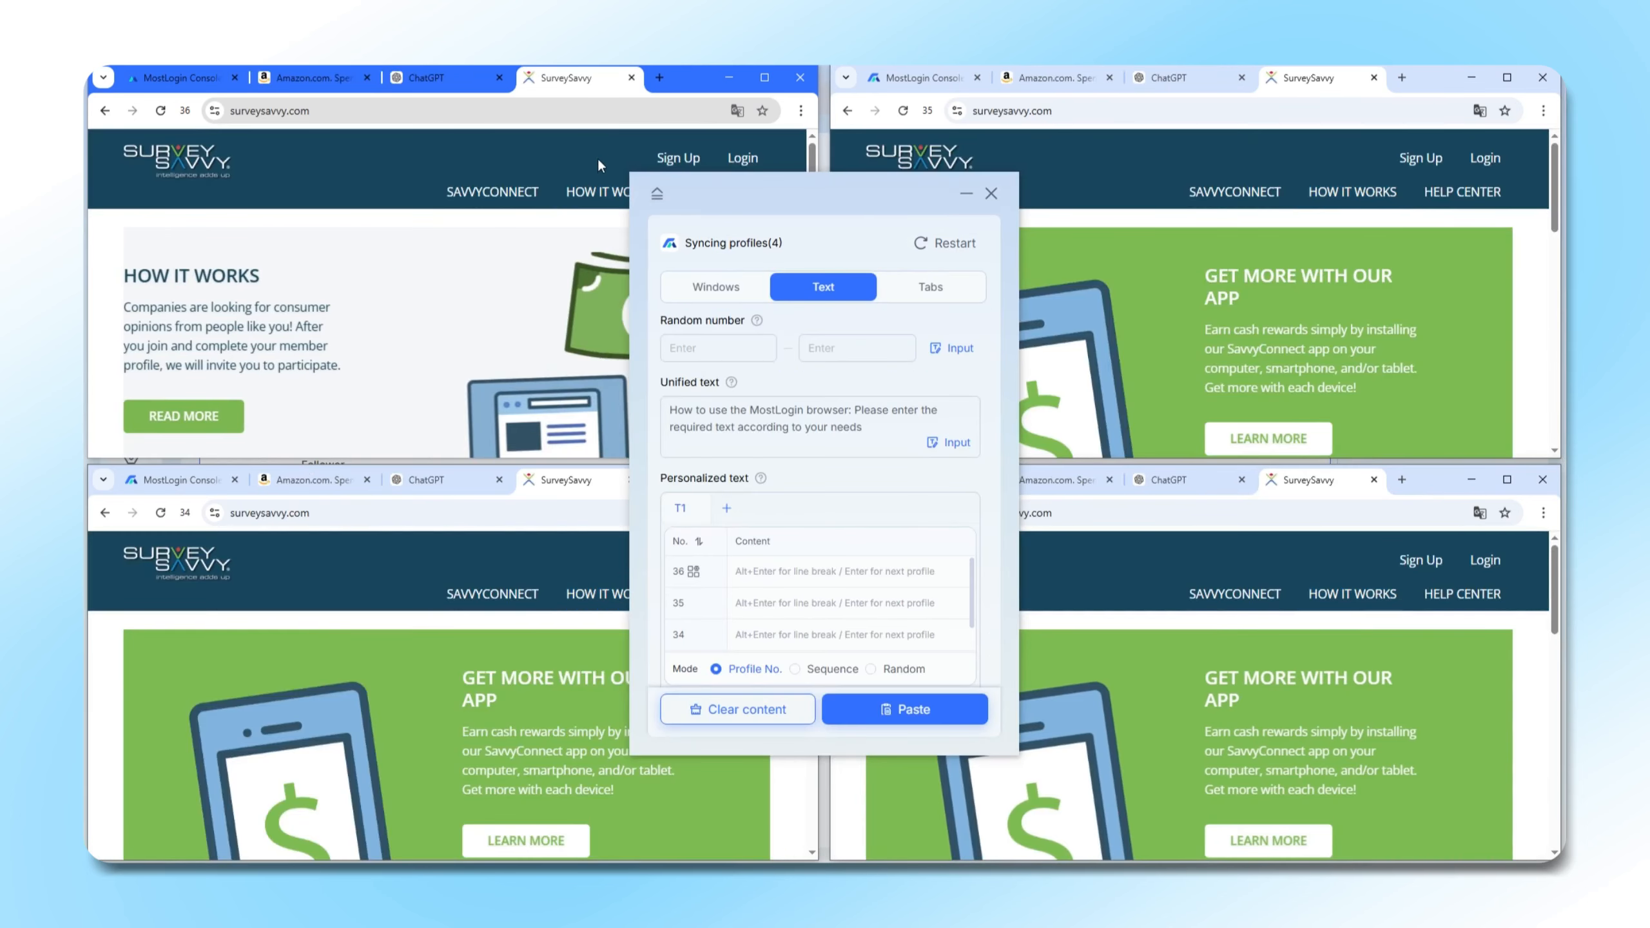
click(744, 160)
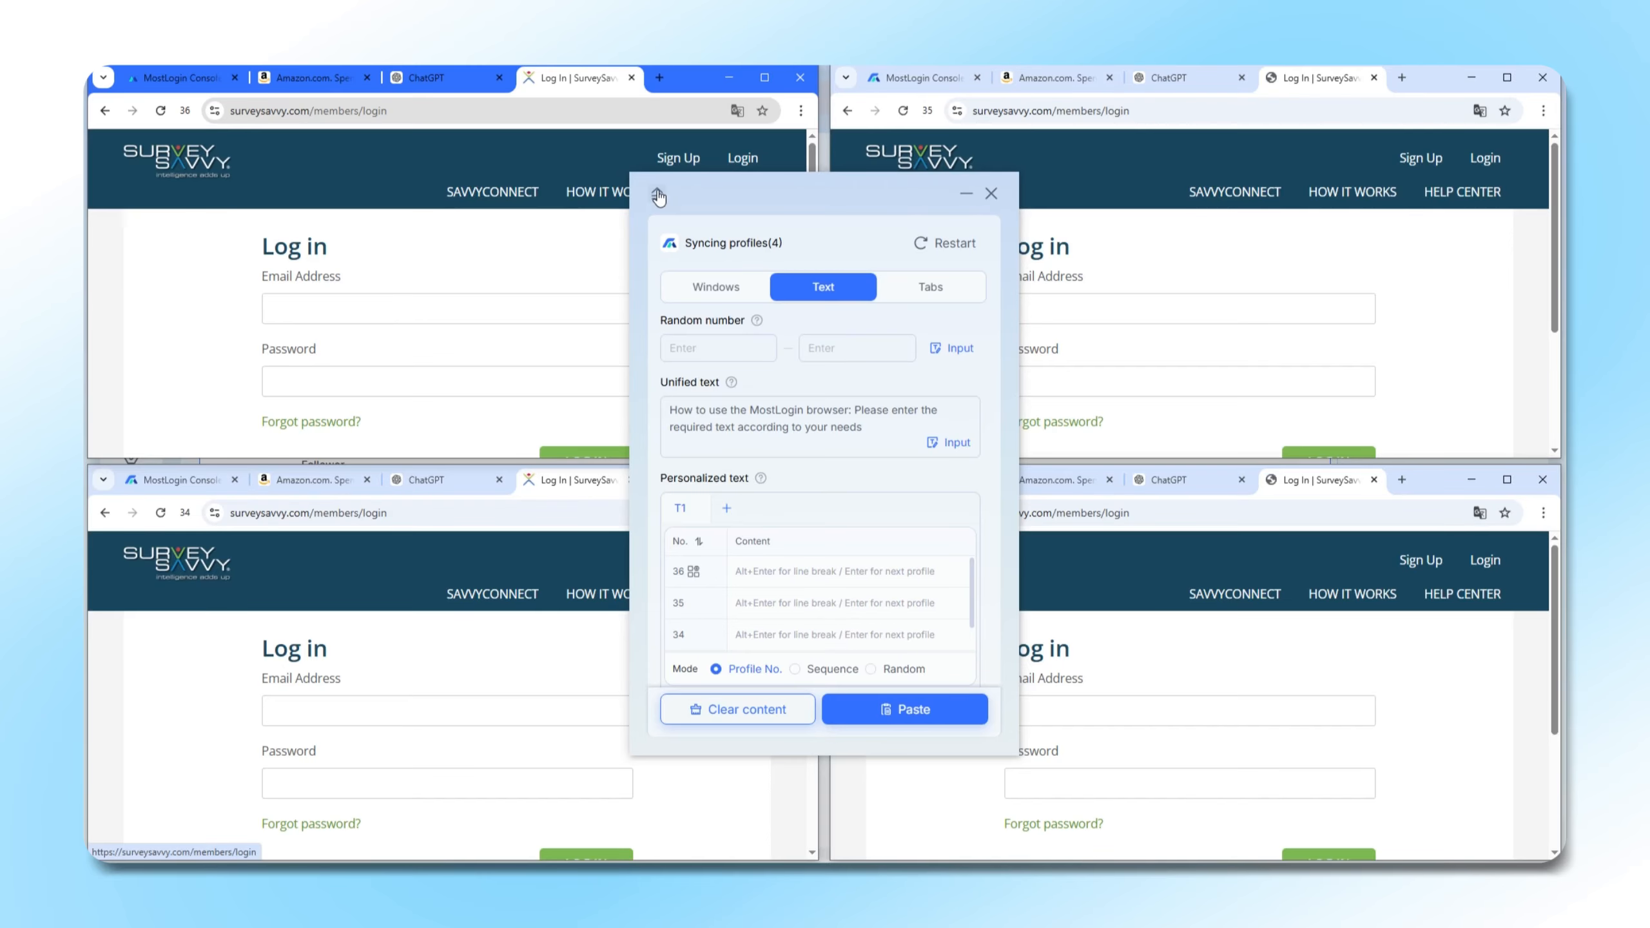
Set the lower limit of the widget's random number range to 1.25
click(691, 352)
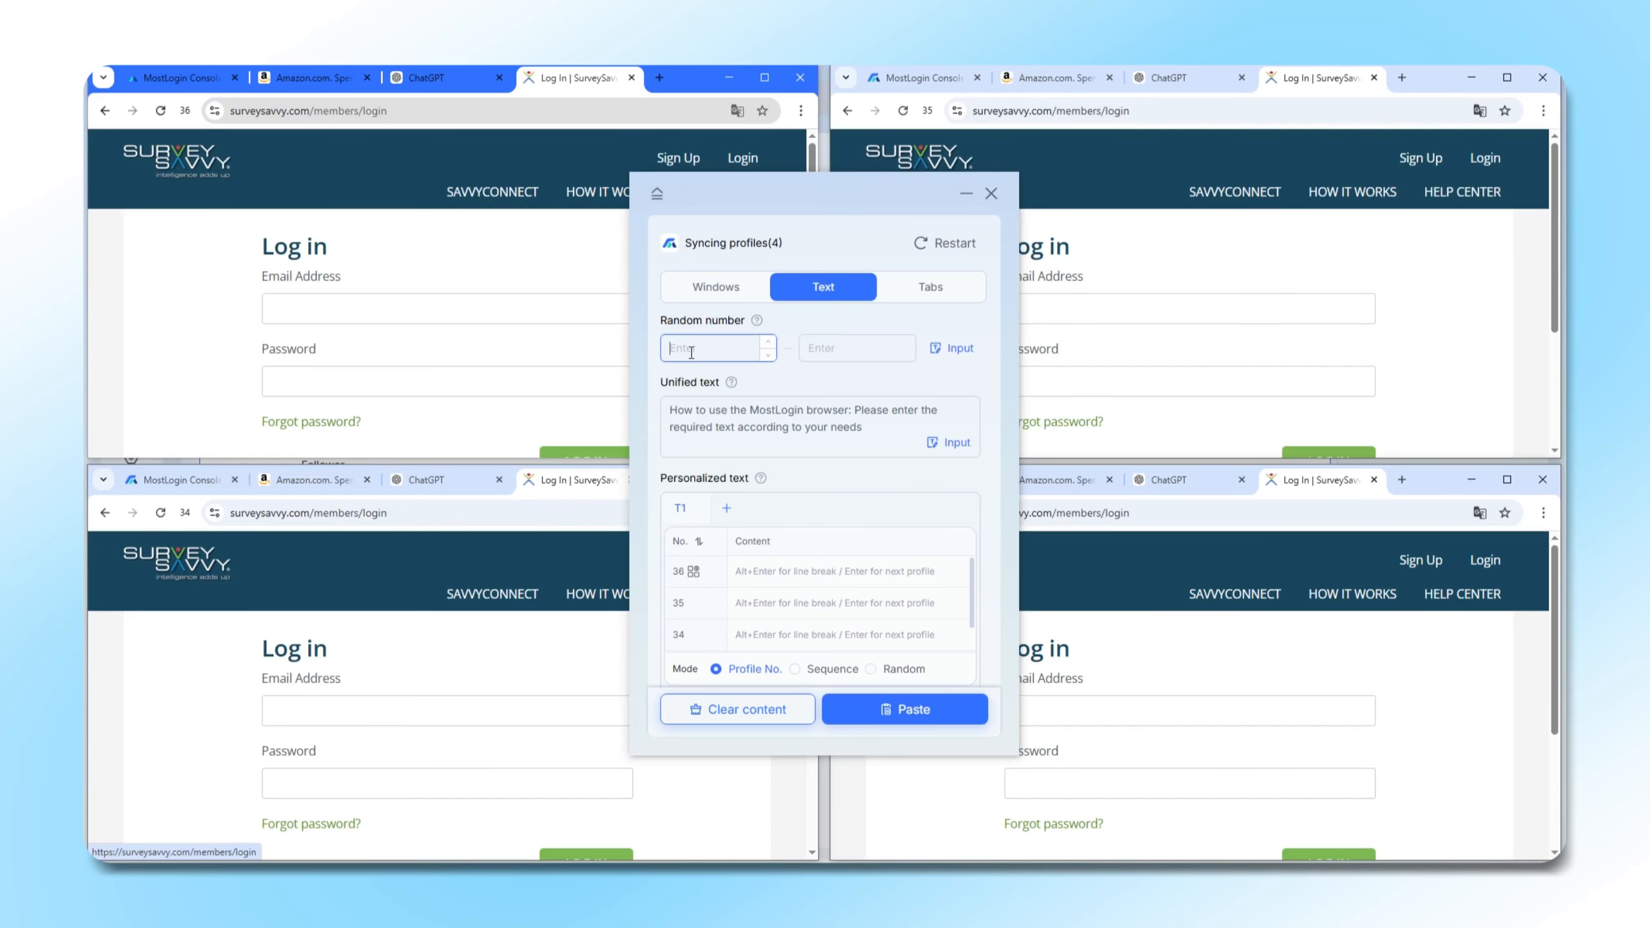
text(1)
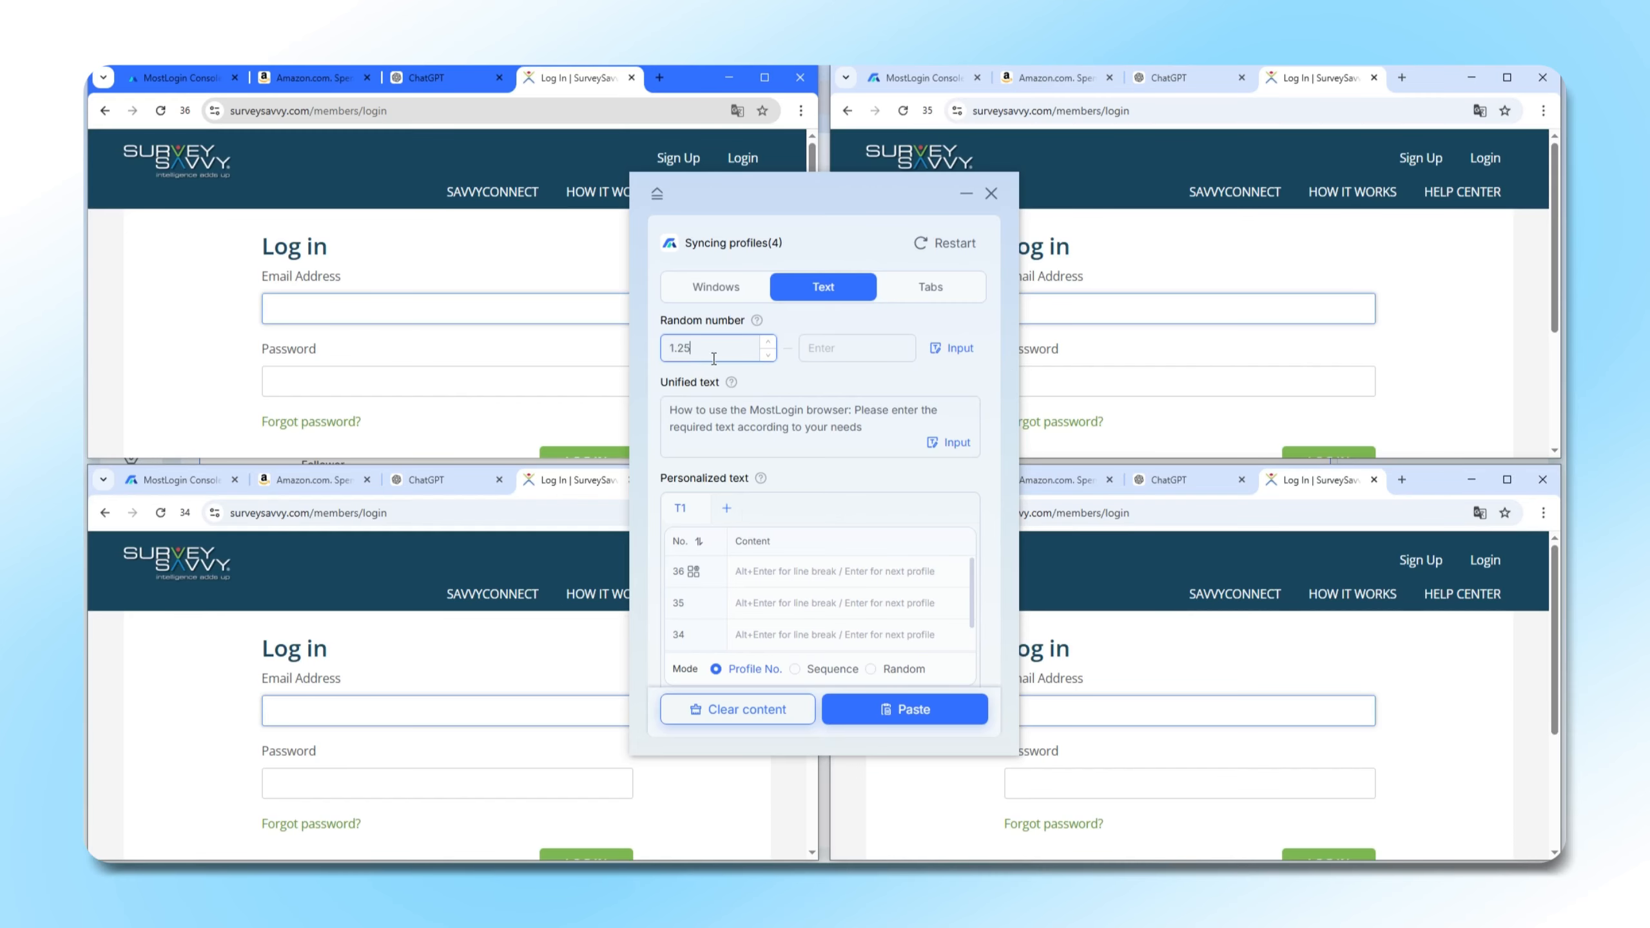
text(.25)
click(874, 345)
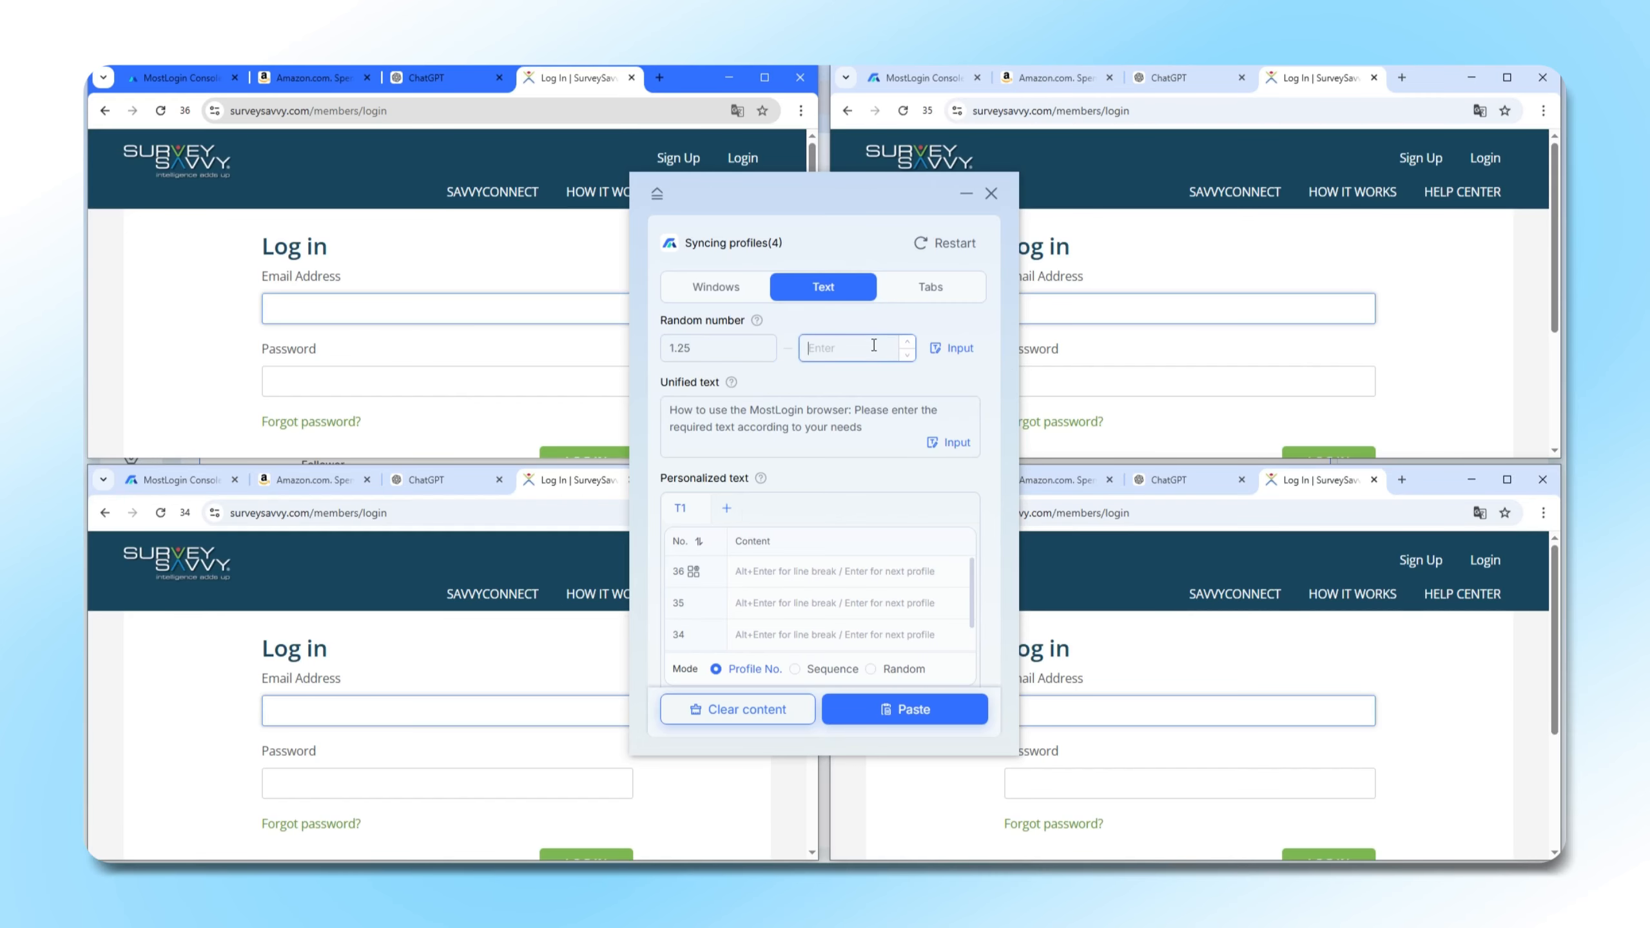